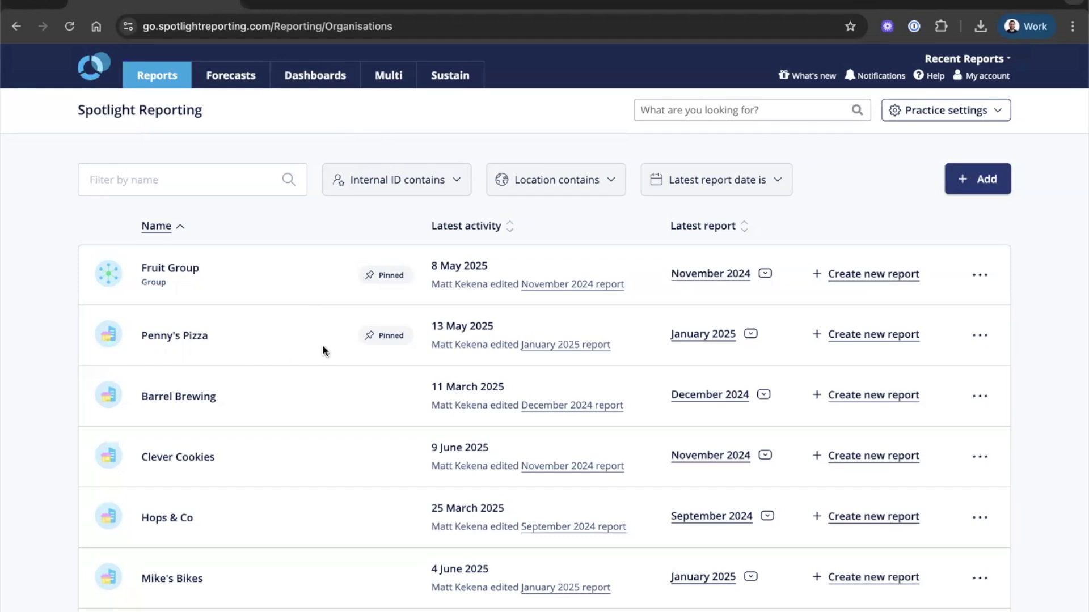
# Step: Open the January 2025 report of Penny's Pizza for editing
pyautogui.click(709, 341)
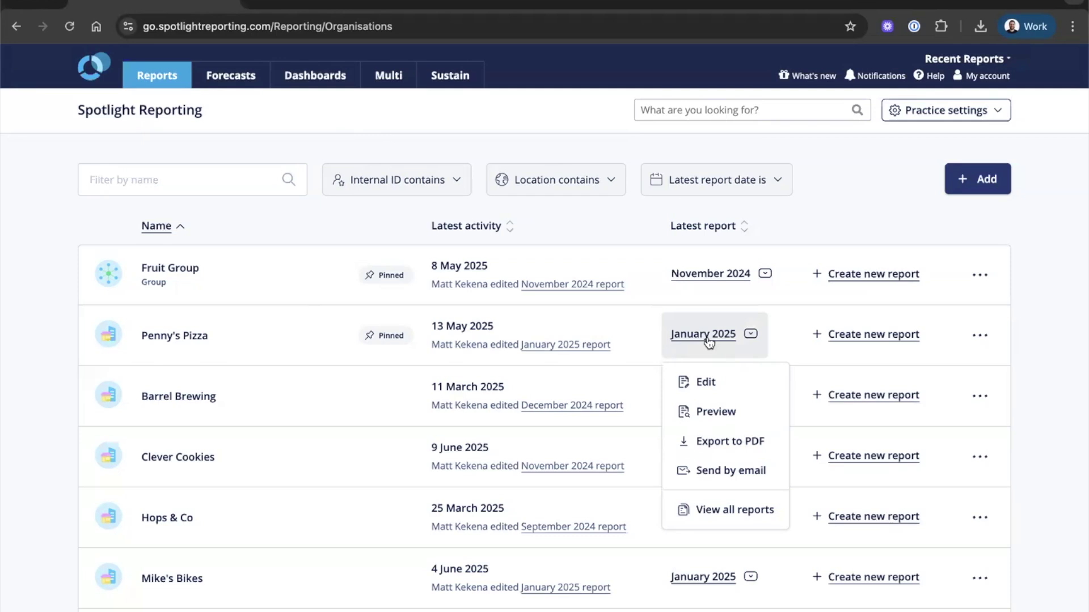
pyautogui.click(706, 380)
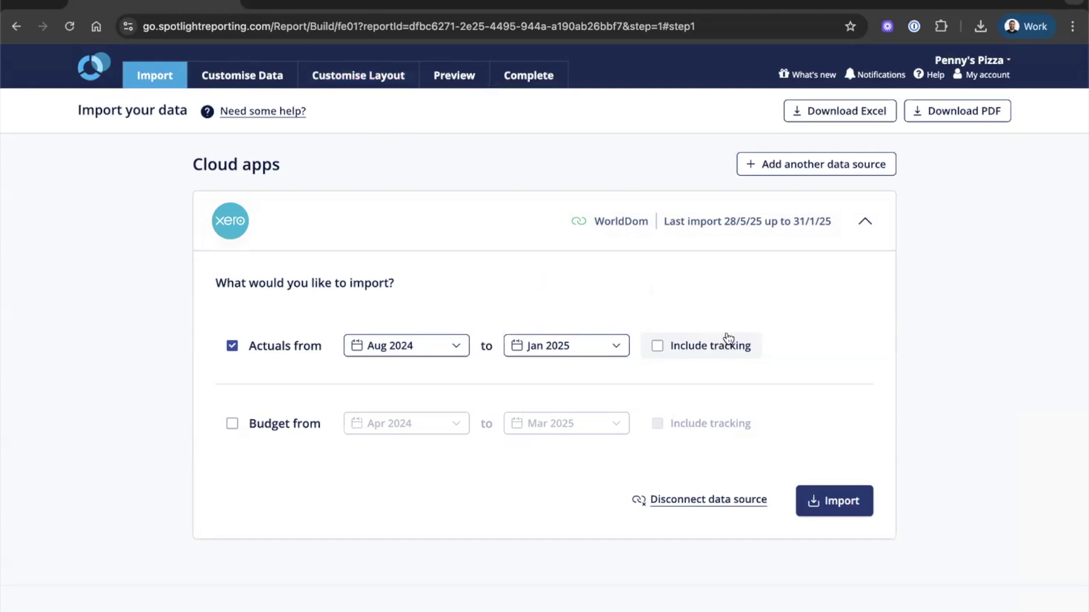
# Step: Examine the cloud apps, desktop apps and Excel templates available as additional data sources, and return to the import page
pyautogui.click(801, 164)
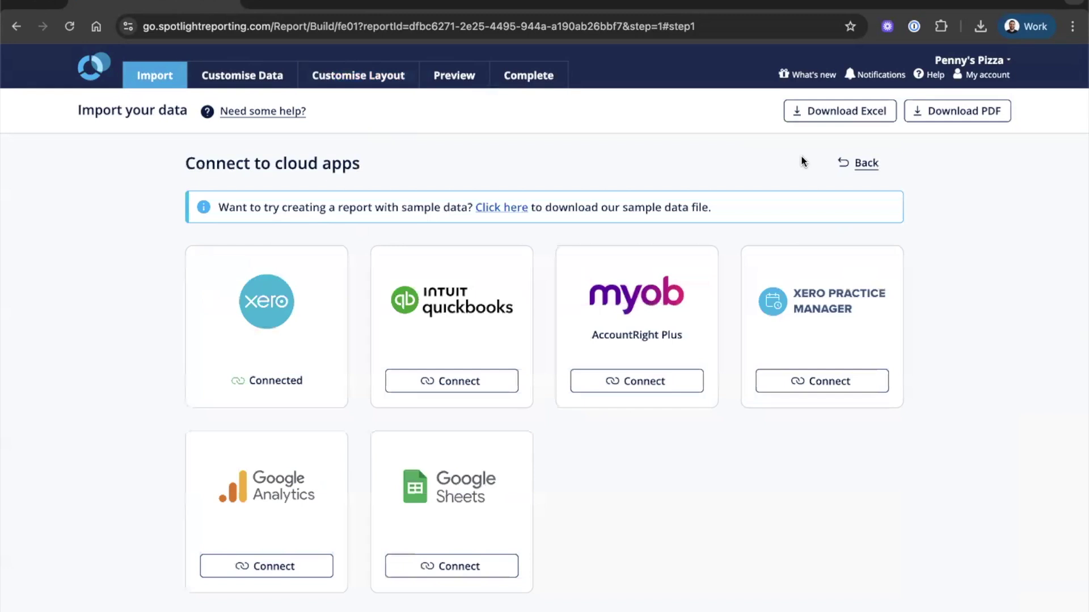
pyautogui.scroll(-3, 805, 156)
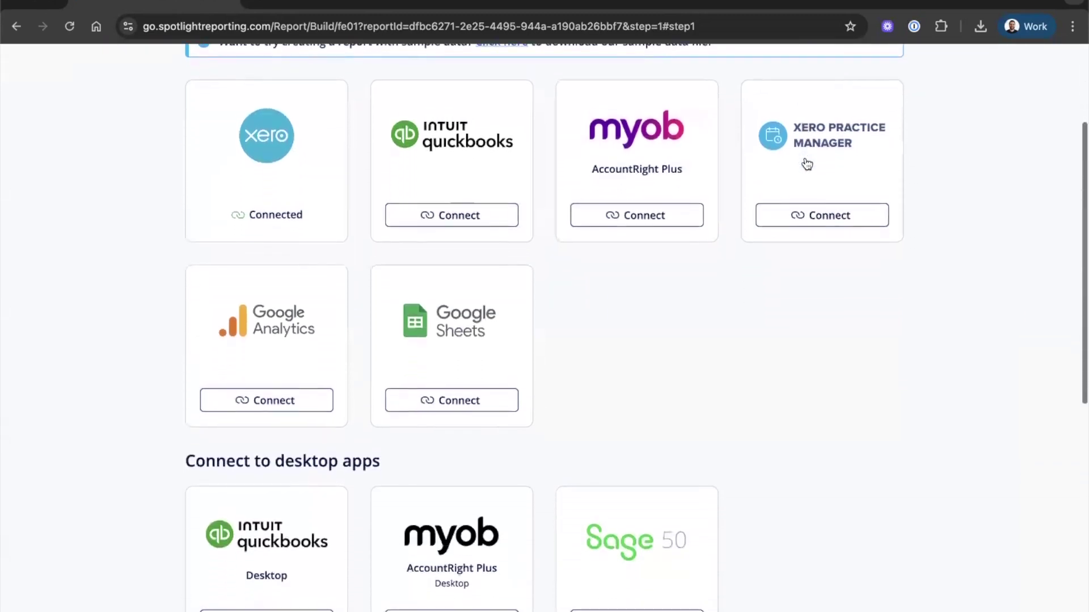
pyautogui.scroll(-1, 807, 164)
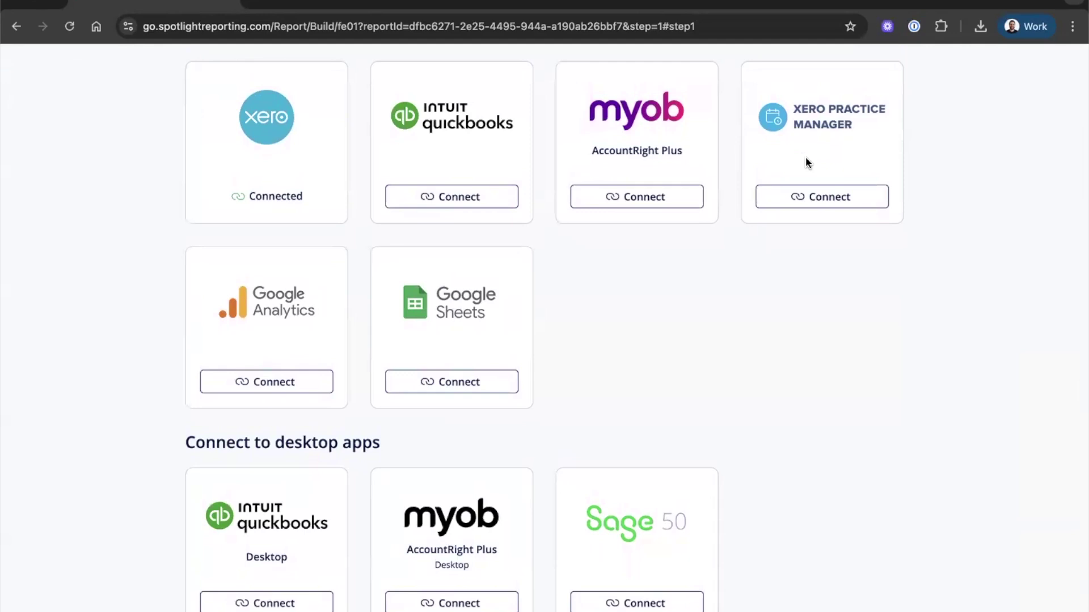
pyautogui.scroll(-6, 806, 159)
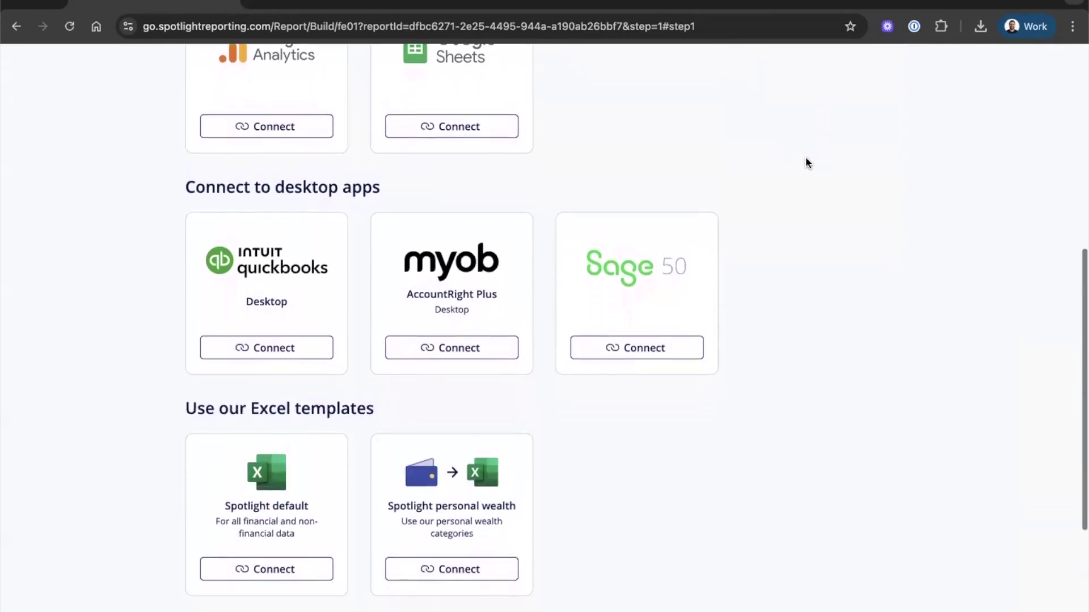
pyautogui.scroll(-1, 808, 163)
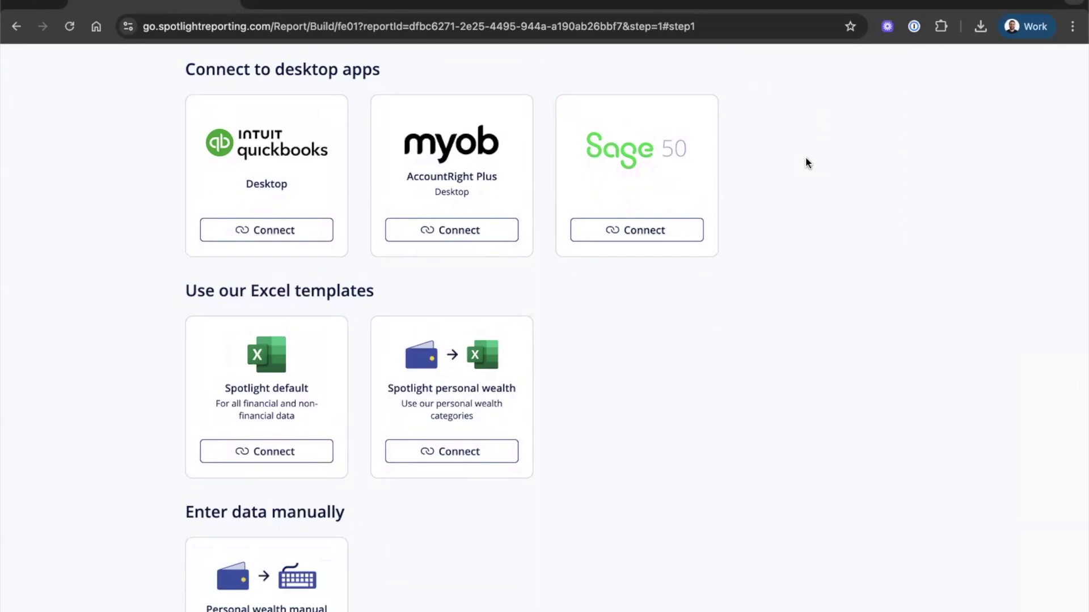
pyautogui.scroll(10, 807, 162)
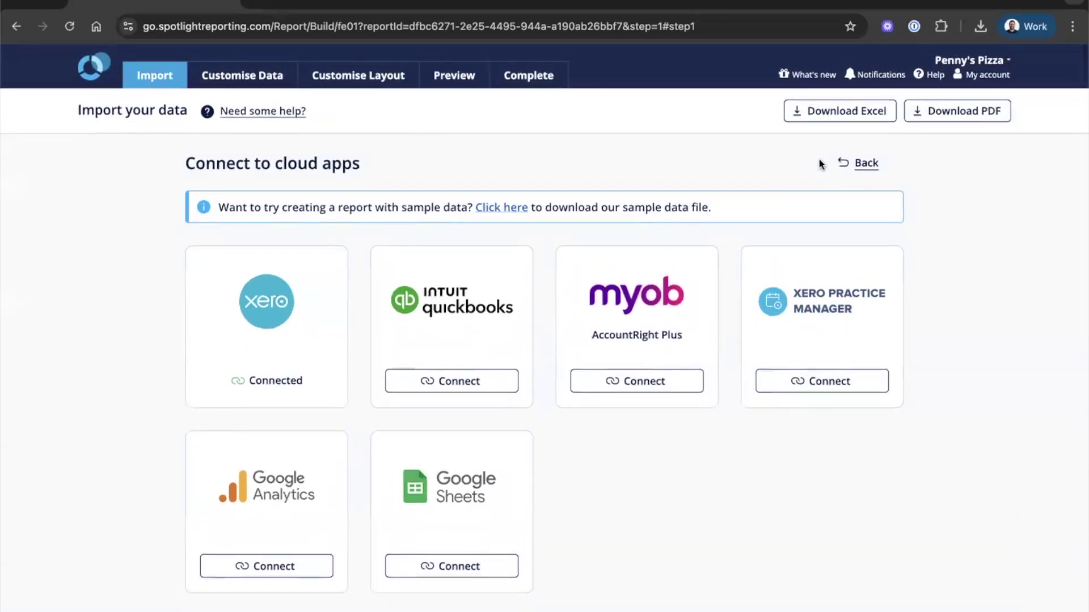
pyautogui.click(859, 165)
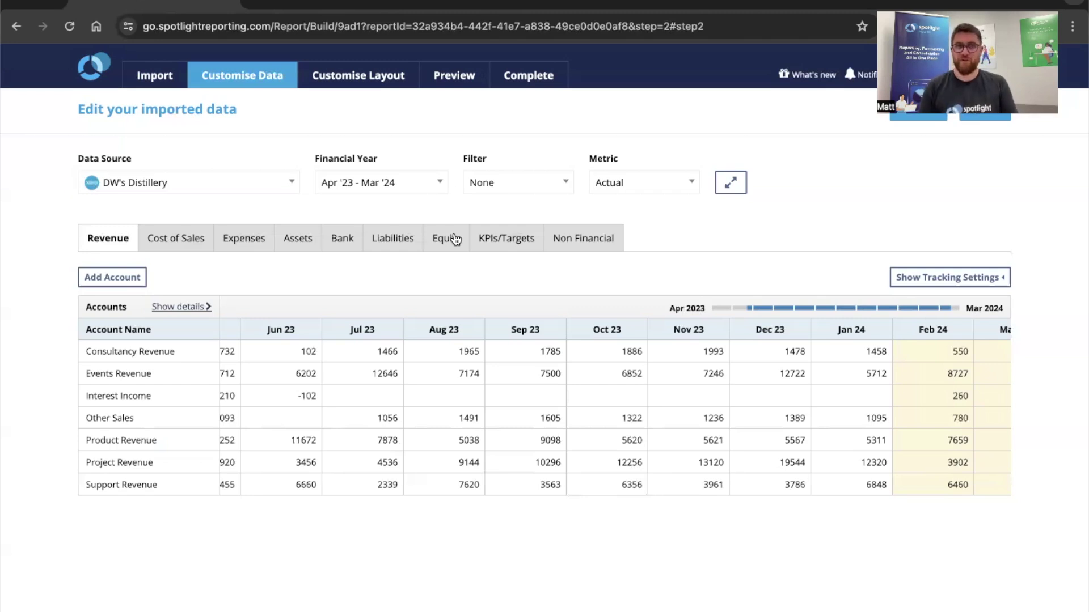
# Step: Review the report codes and display names of the revenue accounts, and the tracking settings of the imported data
pyautogui.click(171, 314)
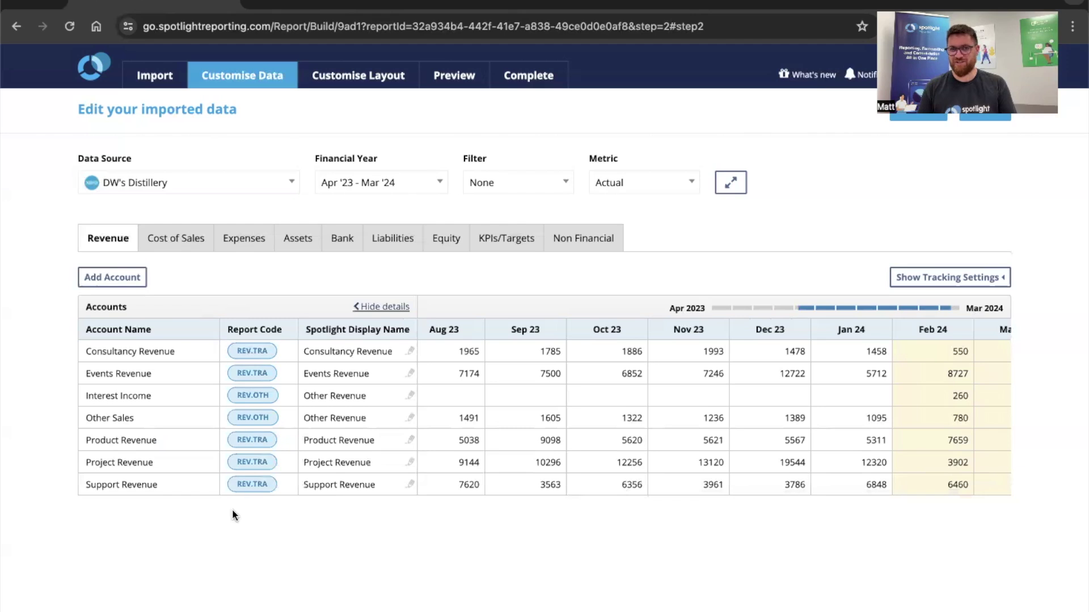
pyautogui.click(368, 309)
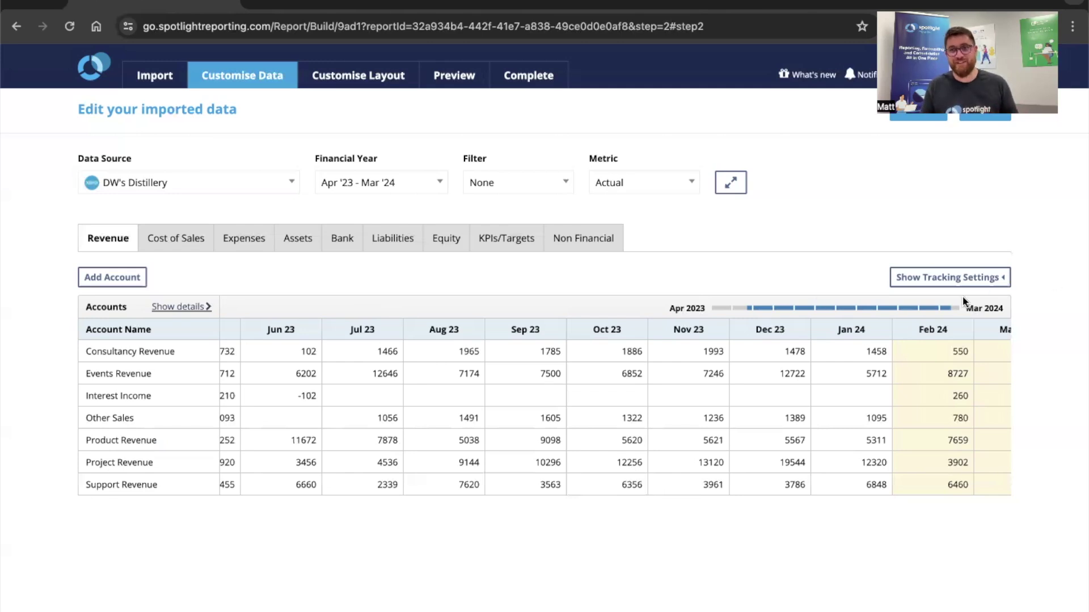
pyautogui.click(967, 279)
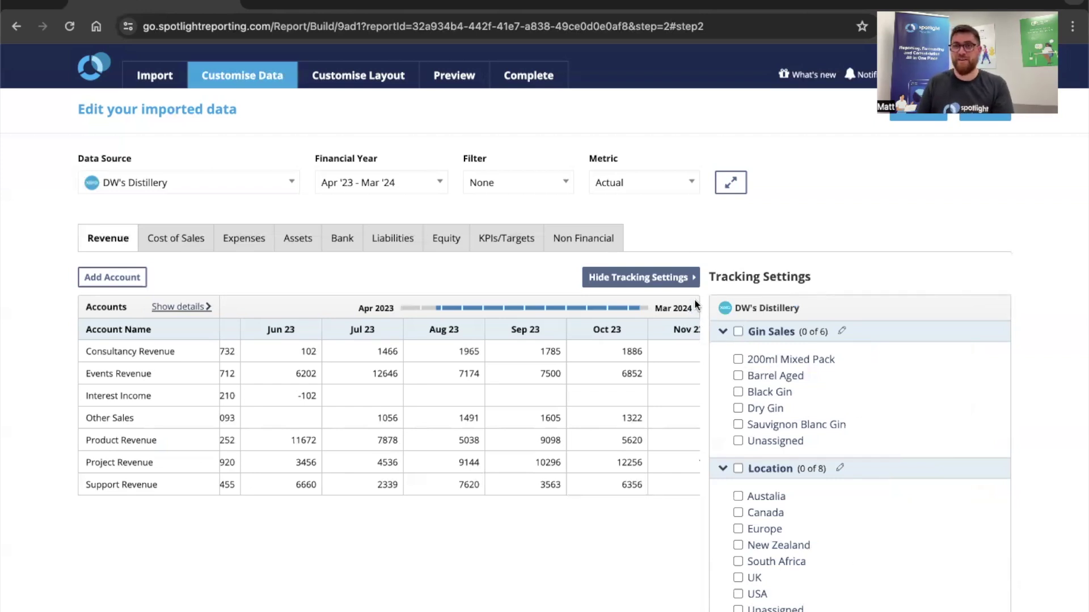
pyautogui.click(677, 279)
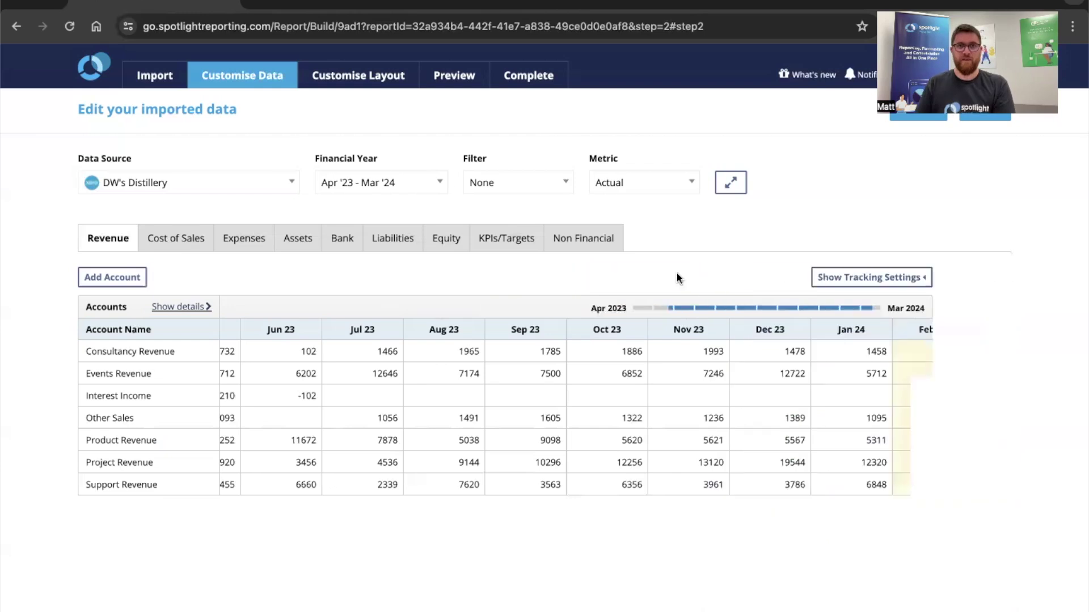
# Step: Go to the report layout customisation and look through the default and industry report templates without changing the template
pyautogui.click(398, 88)
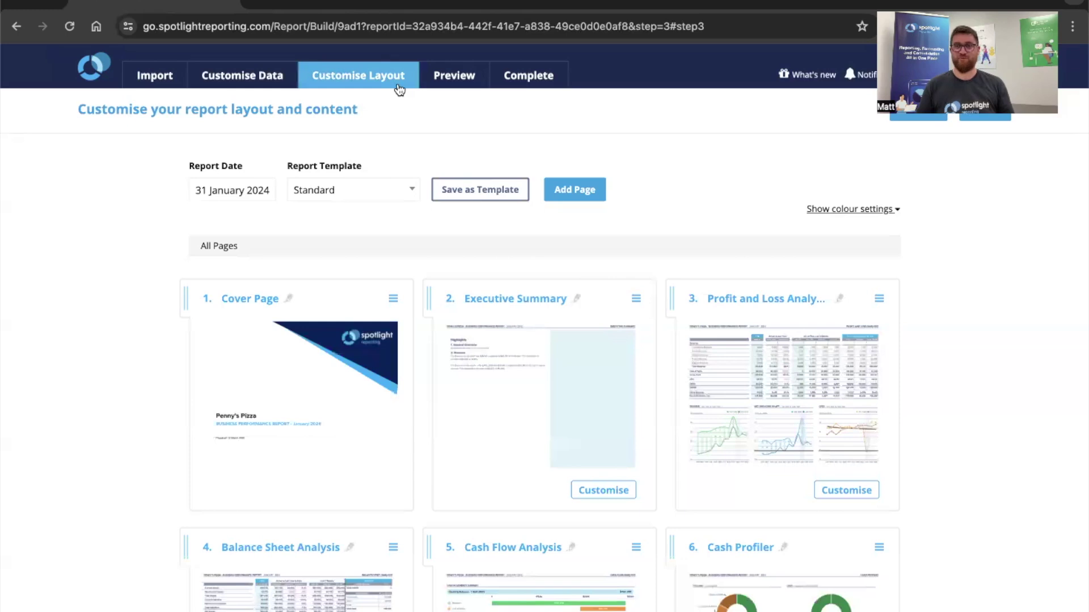
pyautogui.click(405, 197)
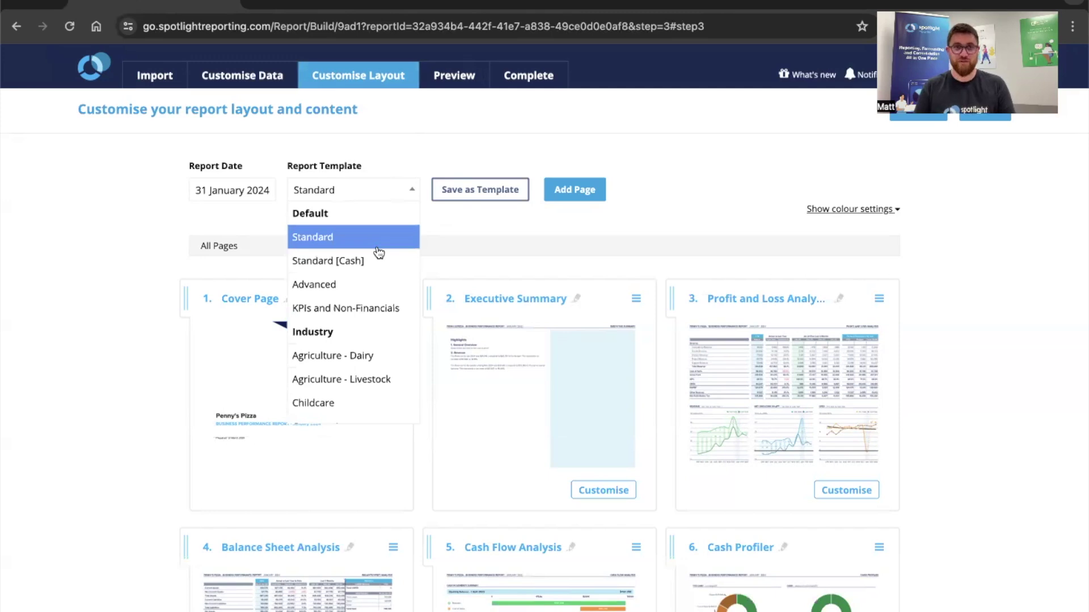
pyautogui.scroll(-3, 370, 309)
pyautogui.scroll(-1, 370, 309)
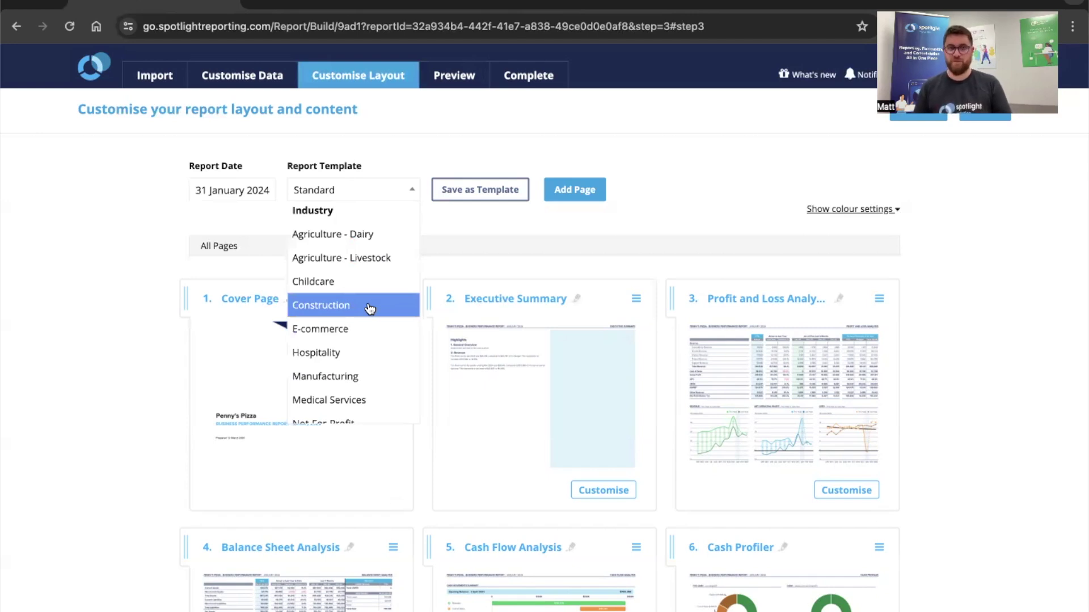
pyautogui.scroll(-2, 369, 309)
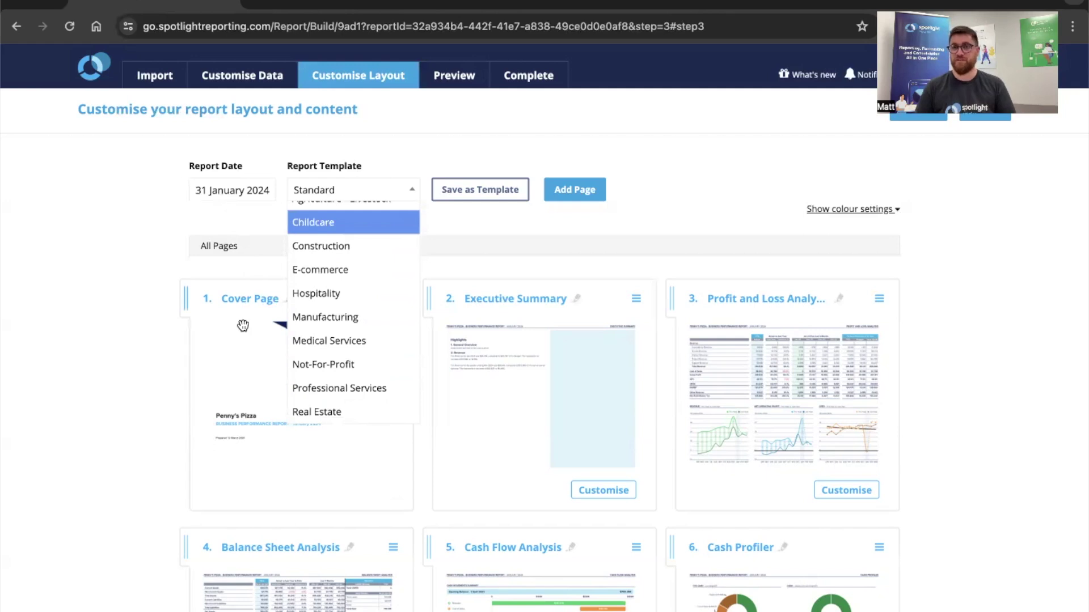
pyautogui.scroll(-3, 351, 391)
pyautogui.scroll(2, 353, 299)
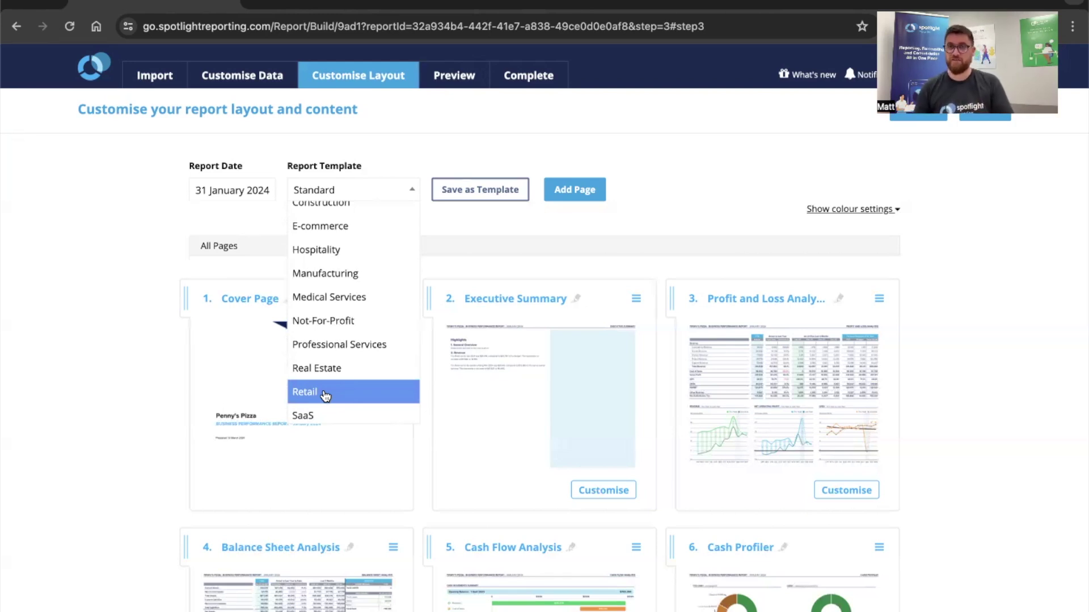
pyautogui.scroll(5, 341, 343)
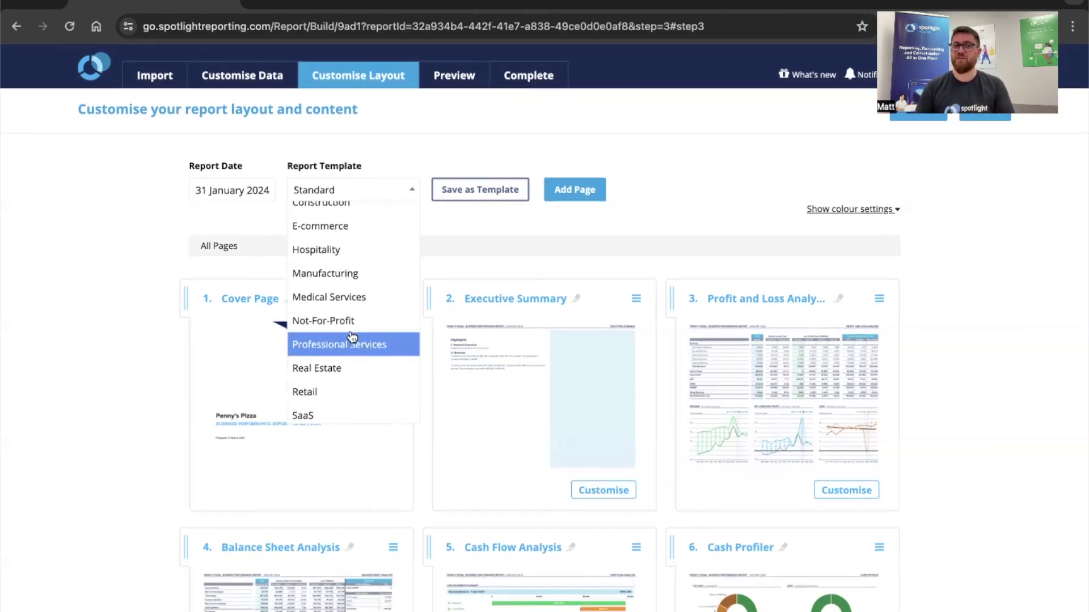
pyautogui.click(685, 204)
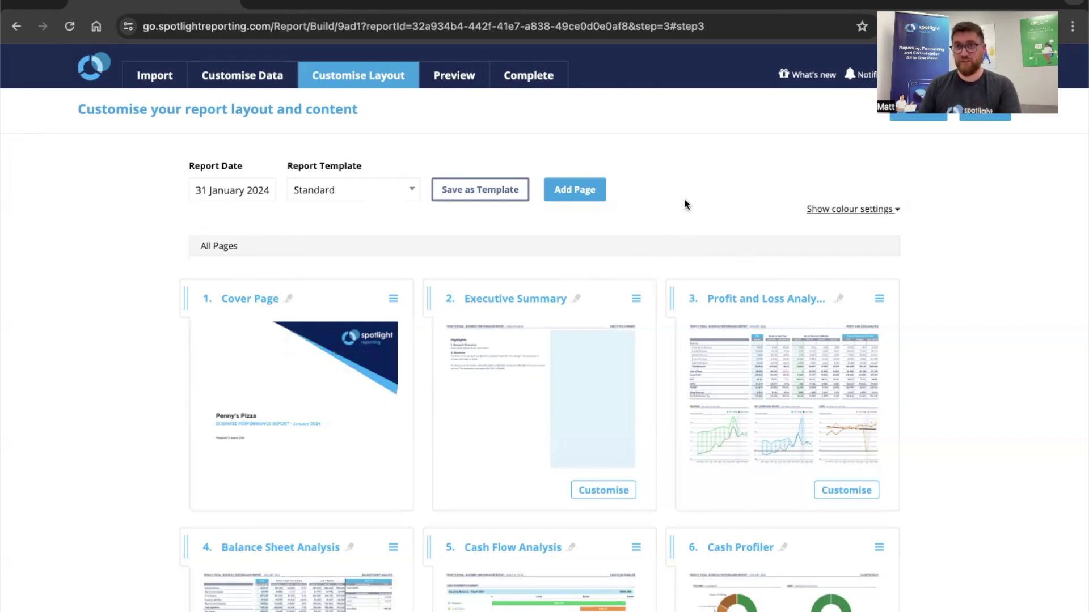
# Step: Look over the report's pages and open the Profit and Loss Analysis page for customisation
pyautogui.scroll(-3, 684, 199)
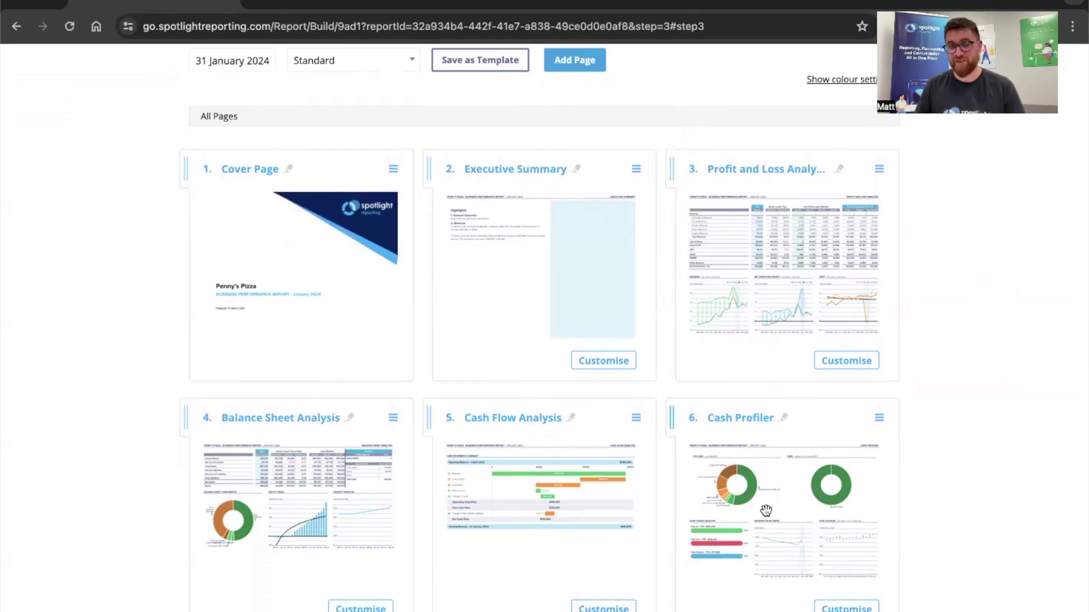
pyautogui.scroll(-1, 759, 519)
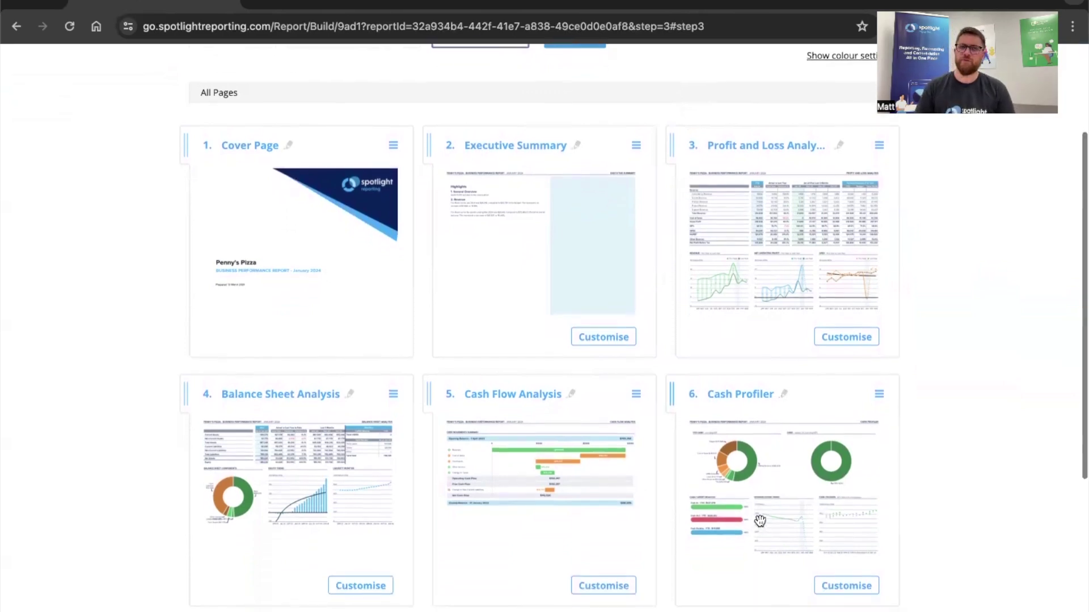
pyautogui.scroll(-1, 759, 520)
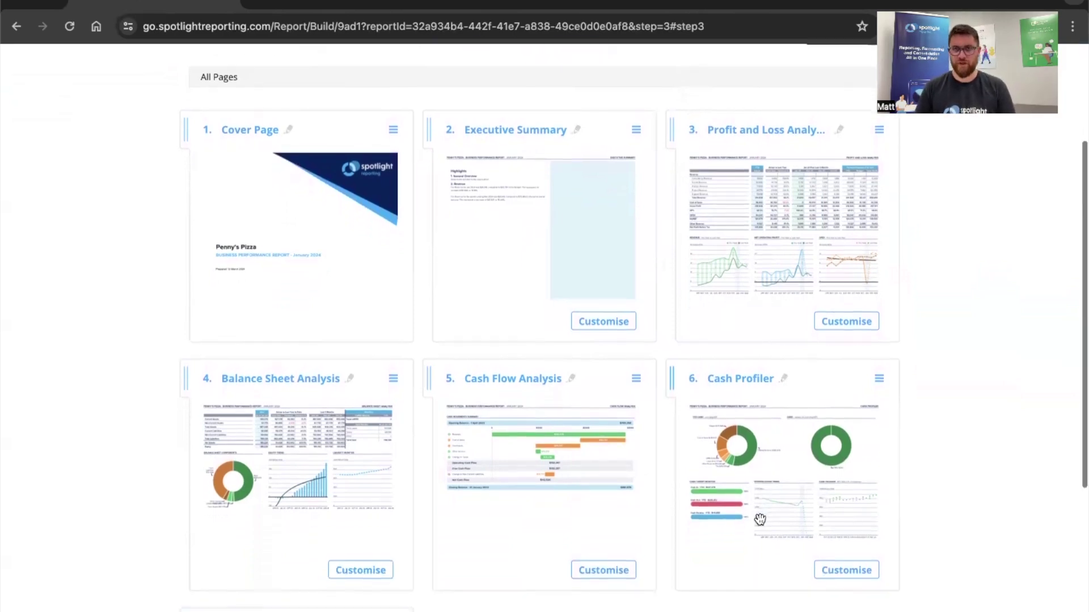
pyautogui.scroll(-1, 760, 520)
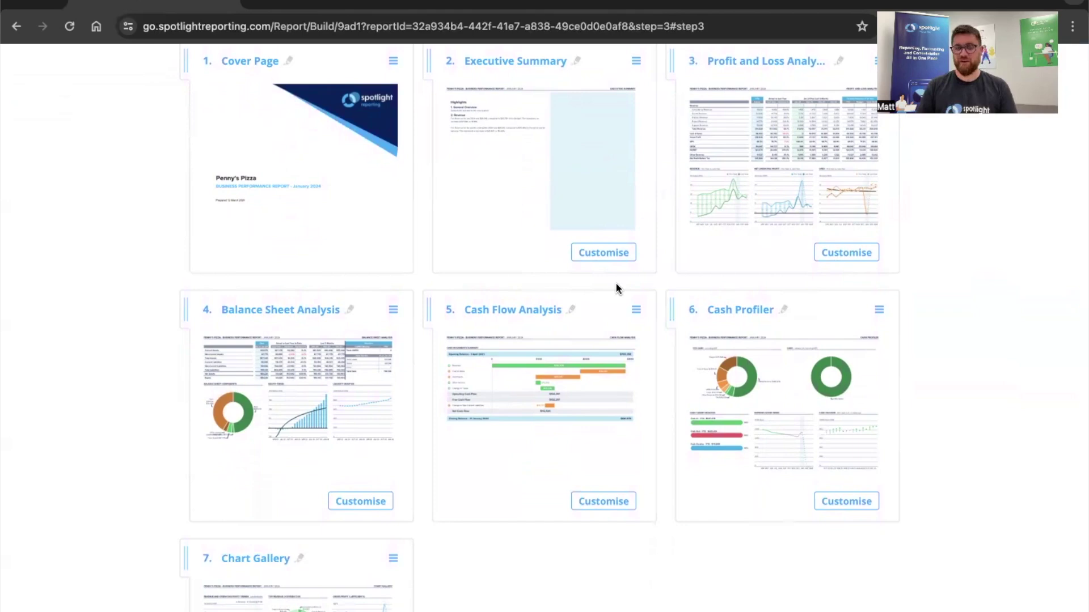
pyautogui.click(871, 258)
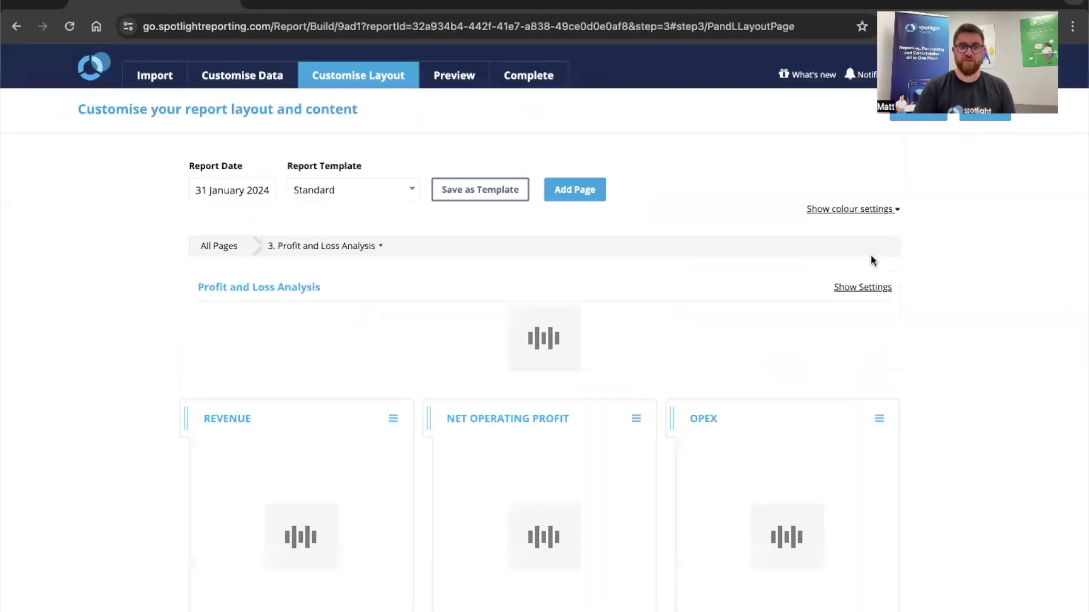
pyautogui.scroll(-3, 716, 337)
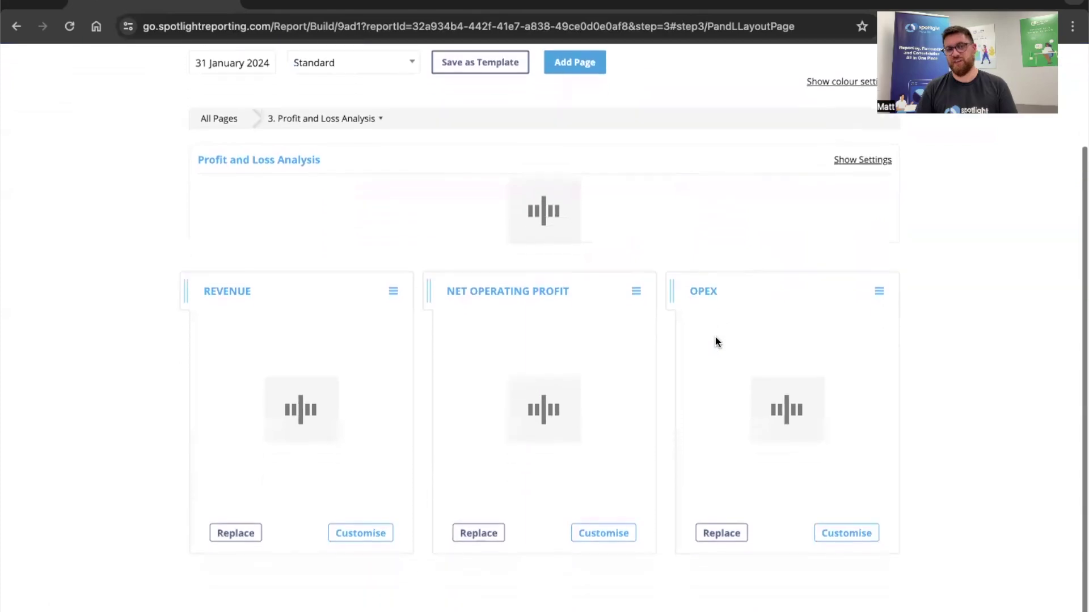
pyautogui.scroll(-1, 715, 338)
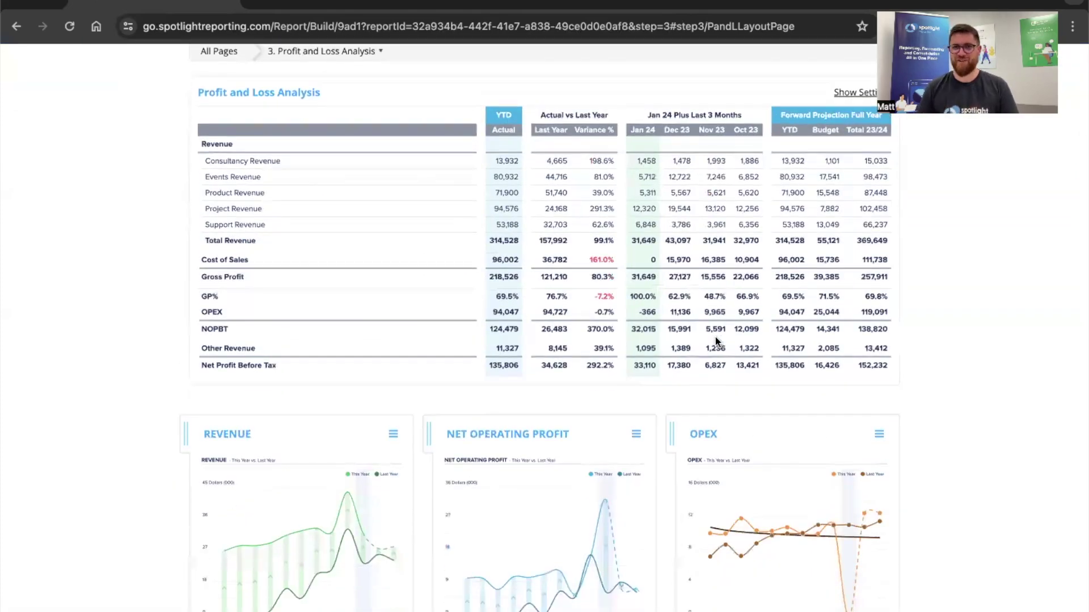
# Step: Review the Profit and Loss Analysis table settings and the replacement charts offered for the Revenue chart, changing neither
pyautogui.click(848, 92)
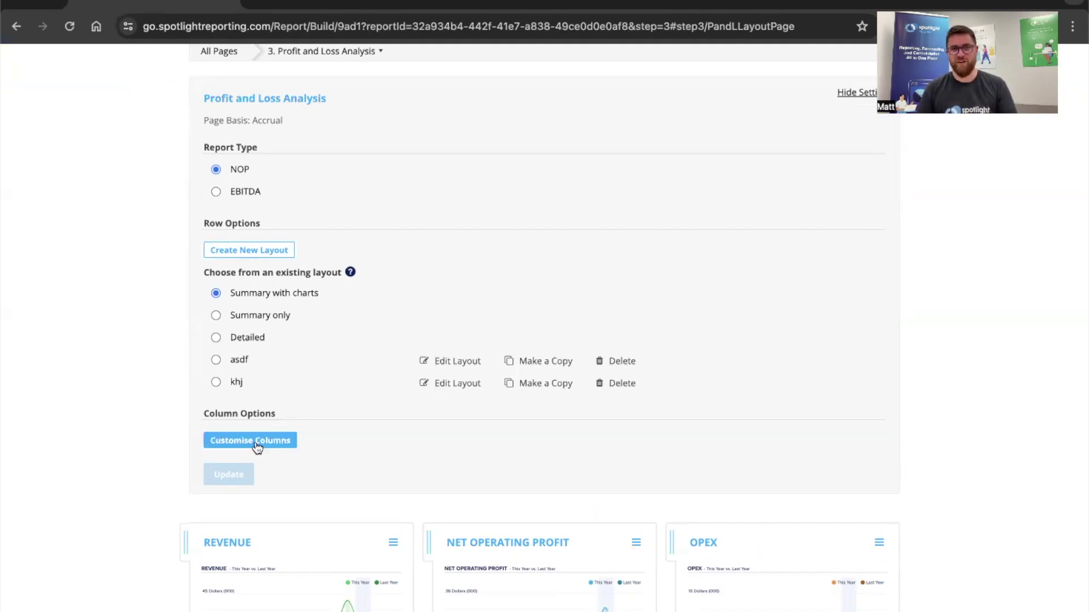
pyautogui.click(856, 92)
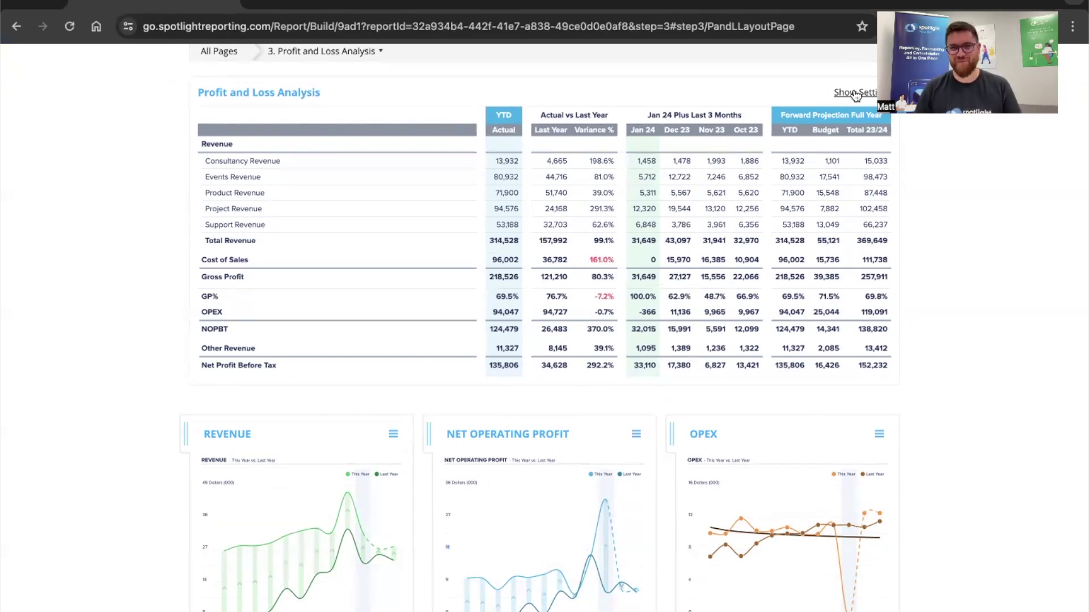
pyautogui.scroll(-2, 828, 178)
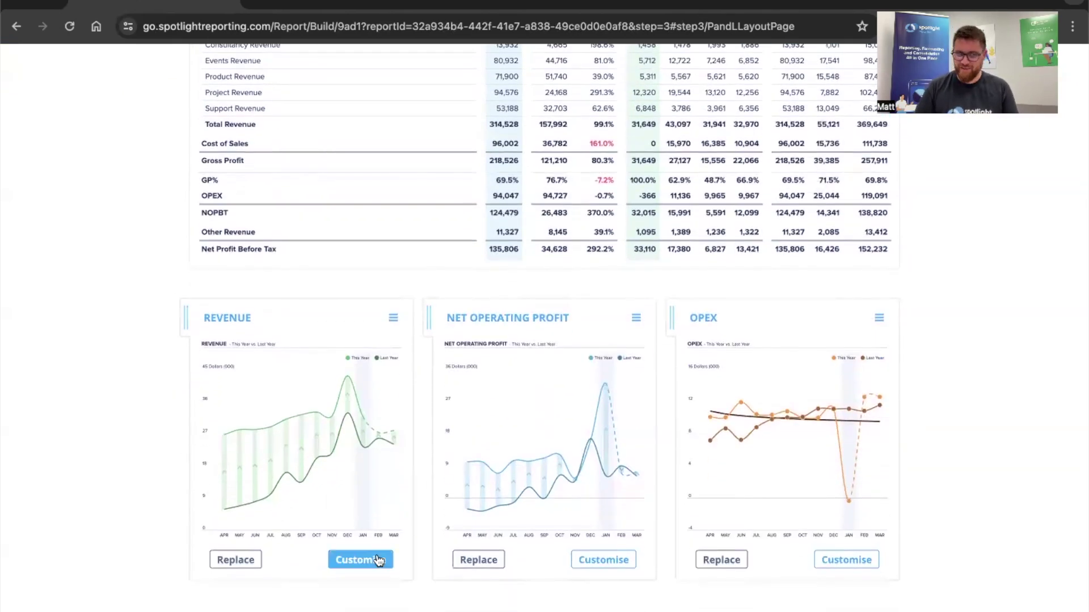
pyautogui.click(253, 562)
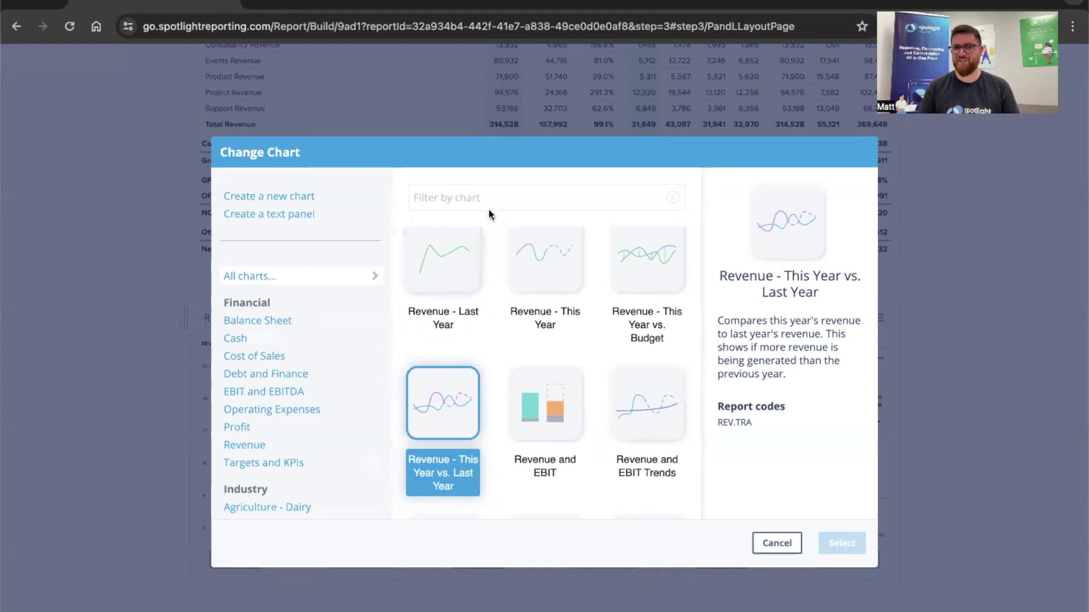
pyautogui.click(777, 544)
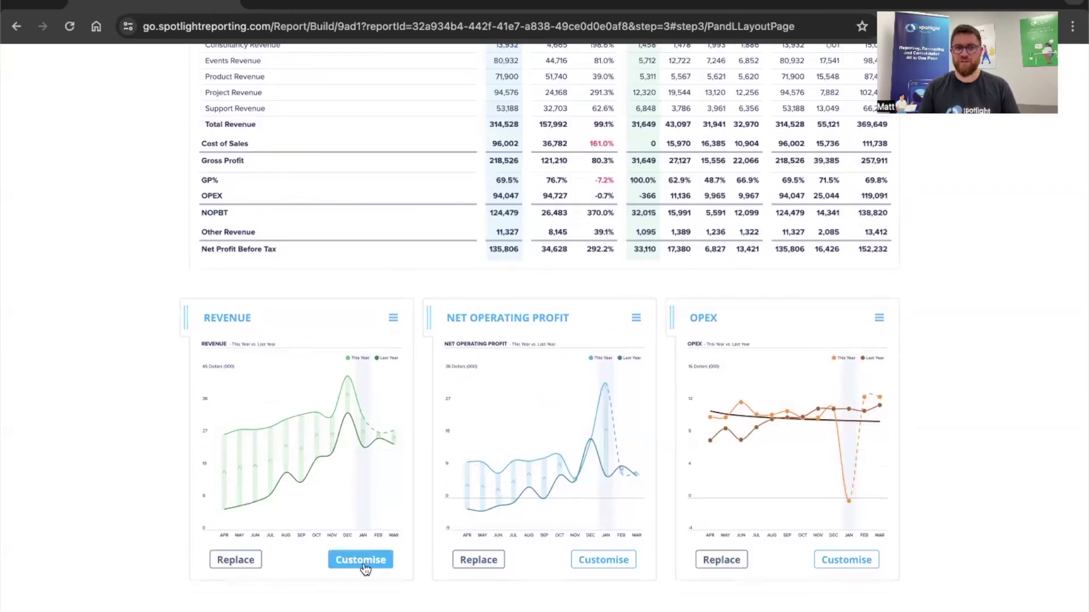
# Step: Open the Revenue chart for customisation and set its This Year series colour to purple
pyautogui.click(393, 318)
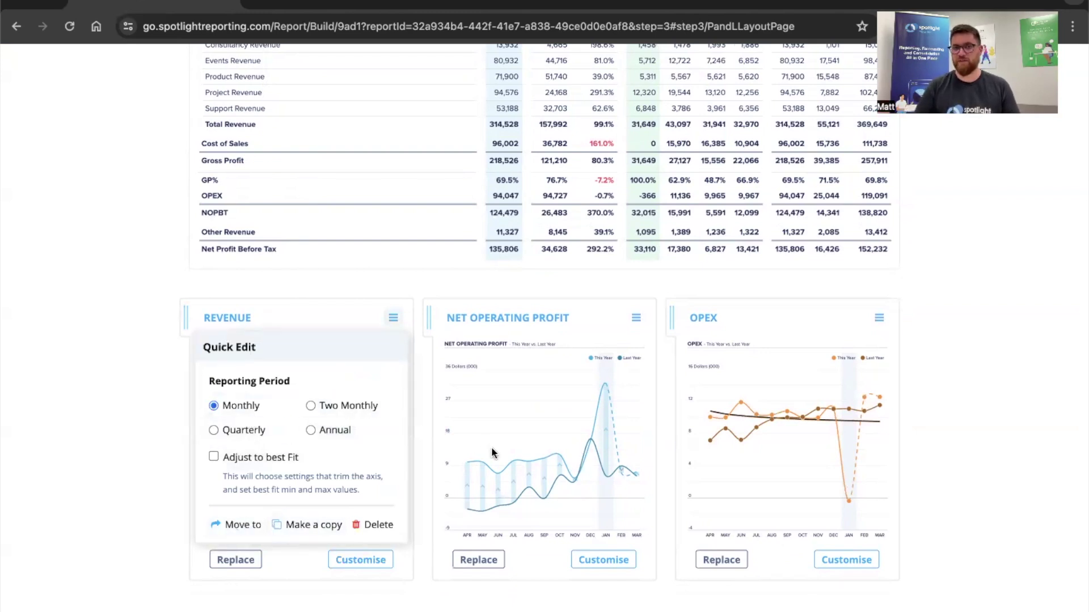
pyautogui.click(367, 561)
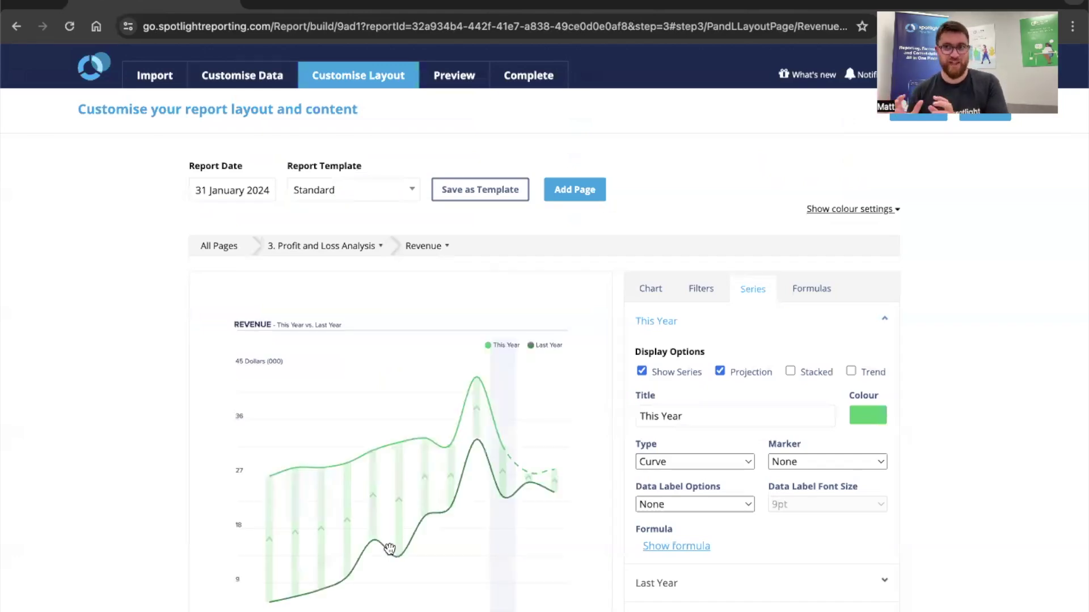
pyautogui.scroll(-2, 884, 394)
pyautogui.click(868, 332)
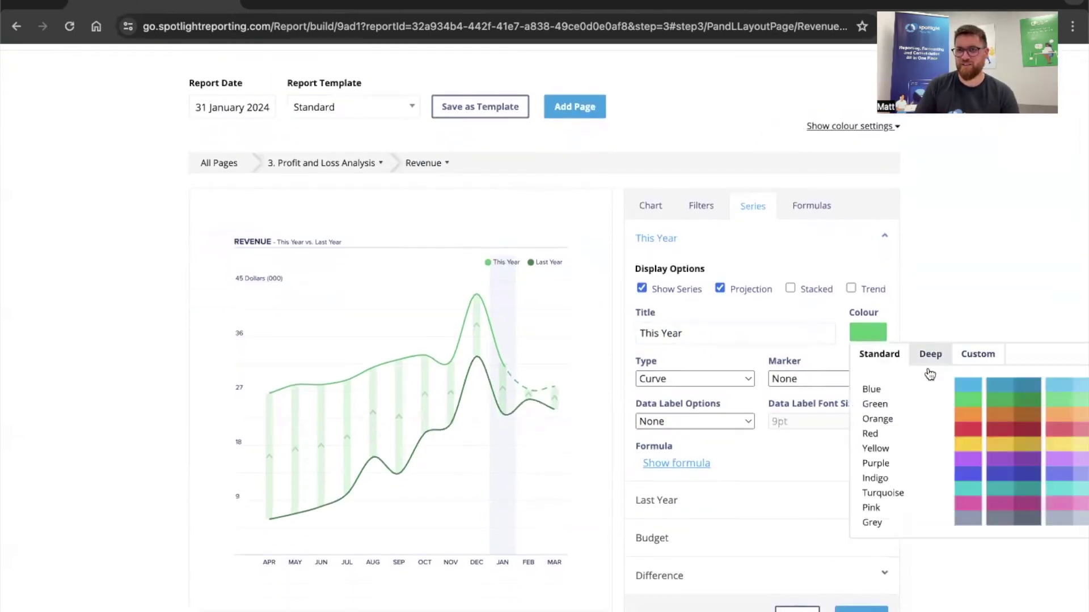
pyautogui.click(966, 460)
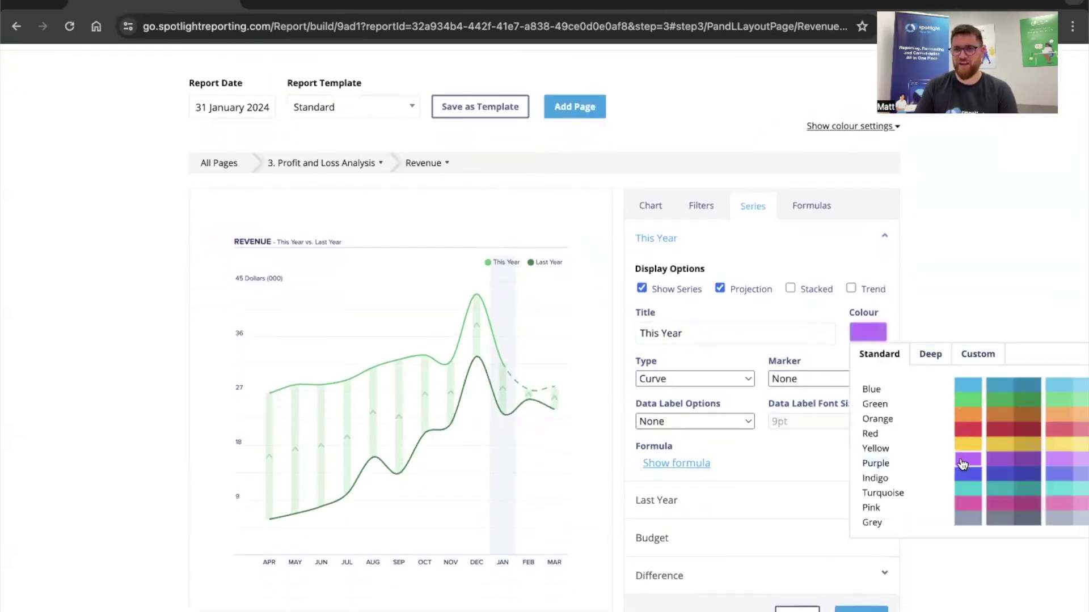
pyautogui.click(955, 284)
pyautogui.click(663, 235)
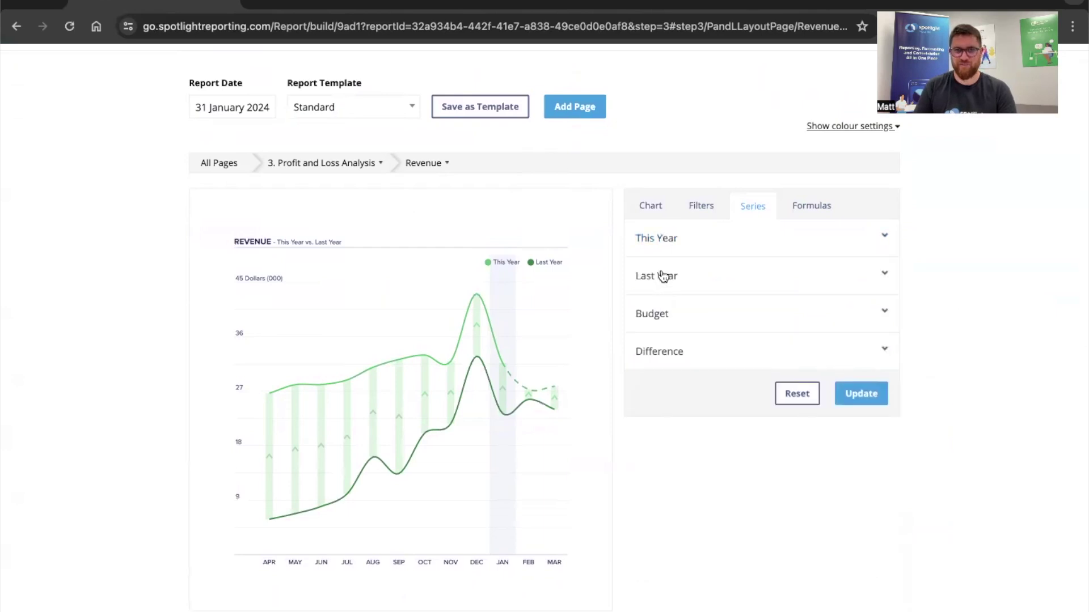
# Step: Set the Revenue chart's Last Year series colour to indigo and its type to Bar
pyautogui.click(663, 277)
pyautogui.click(876, 370)
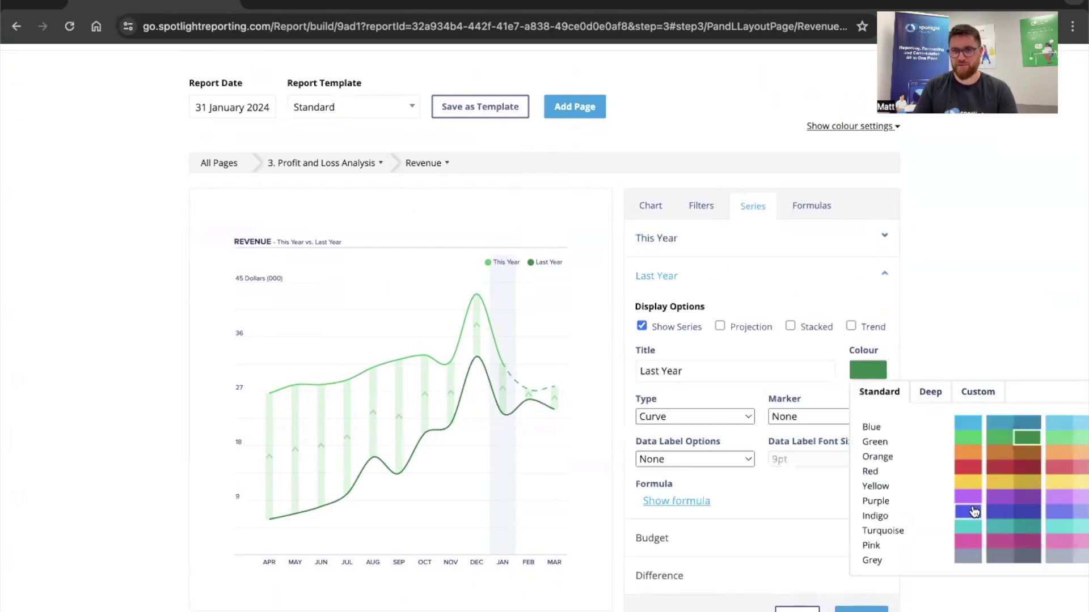
pyautogui.click(974, 512)
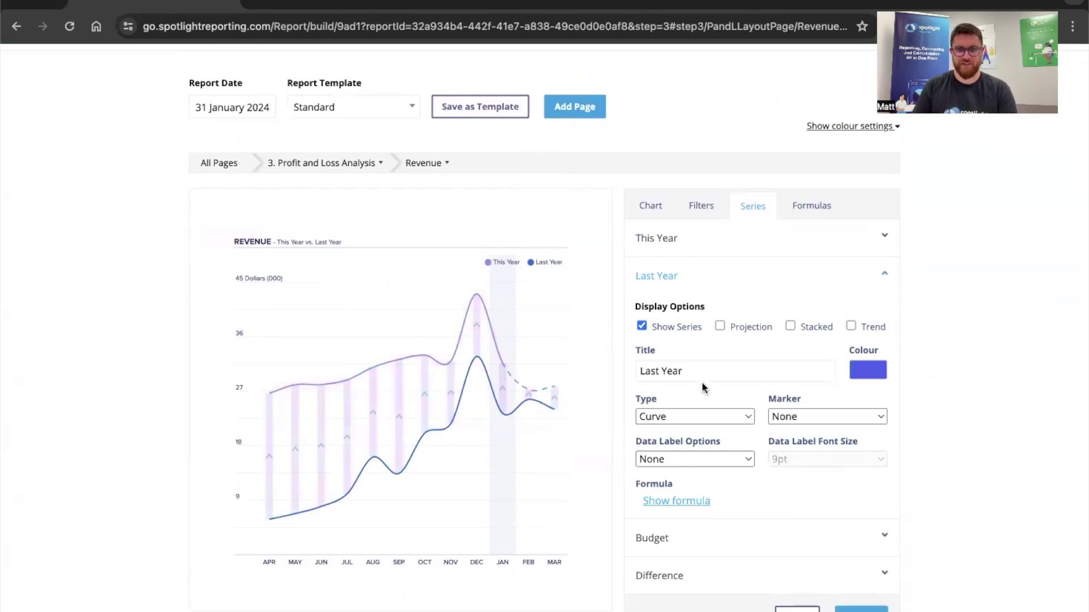
pyautogui.click(659, 417)
pyautogui.click(656, 399)
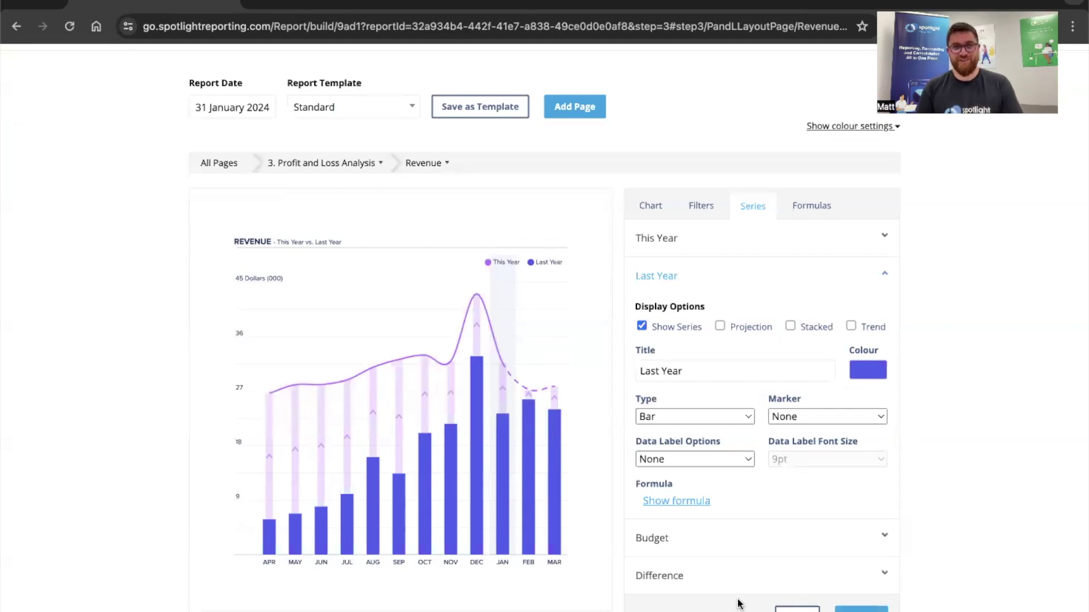
# Step: Review the formula behind the Revenue chart's This Year series in the formula editor without changing it
pyautogui.click(673, 502)
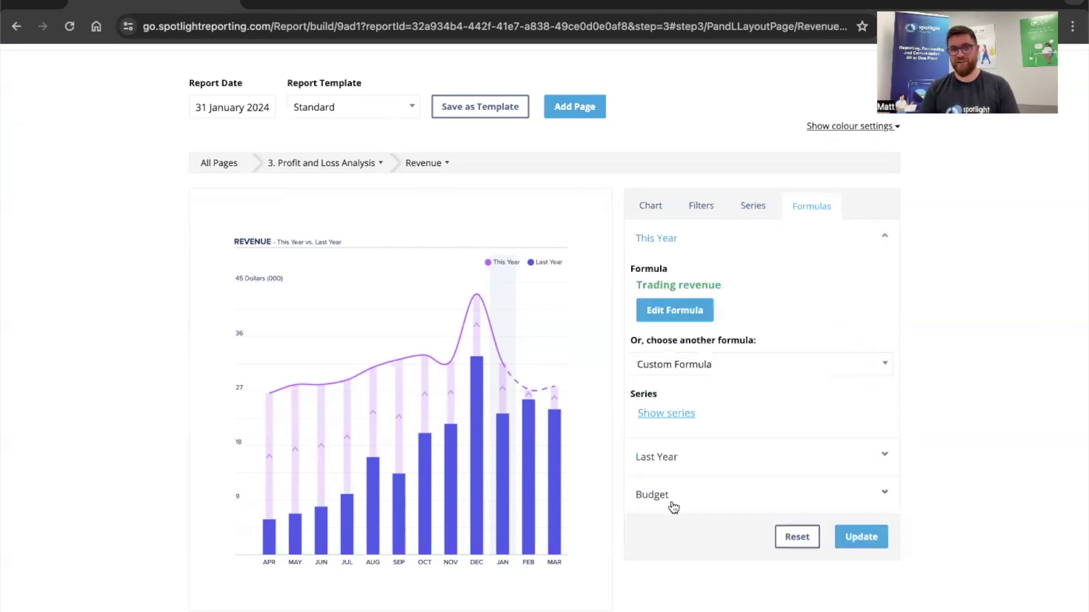
pyautogui.click(695, 315)
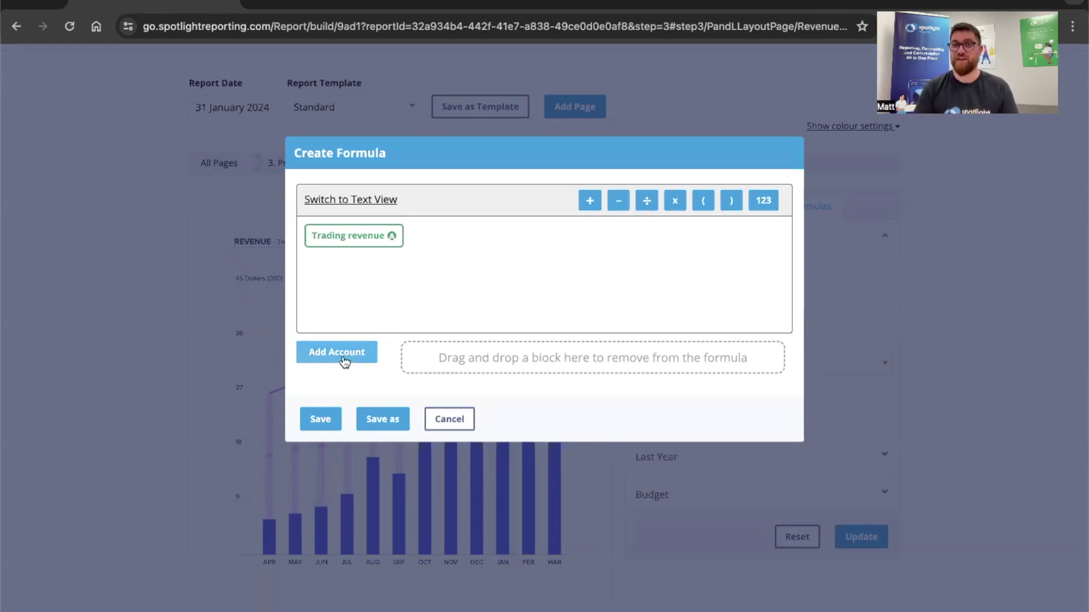
pyautogui.click(447, 423)
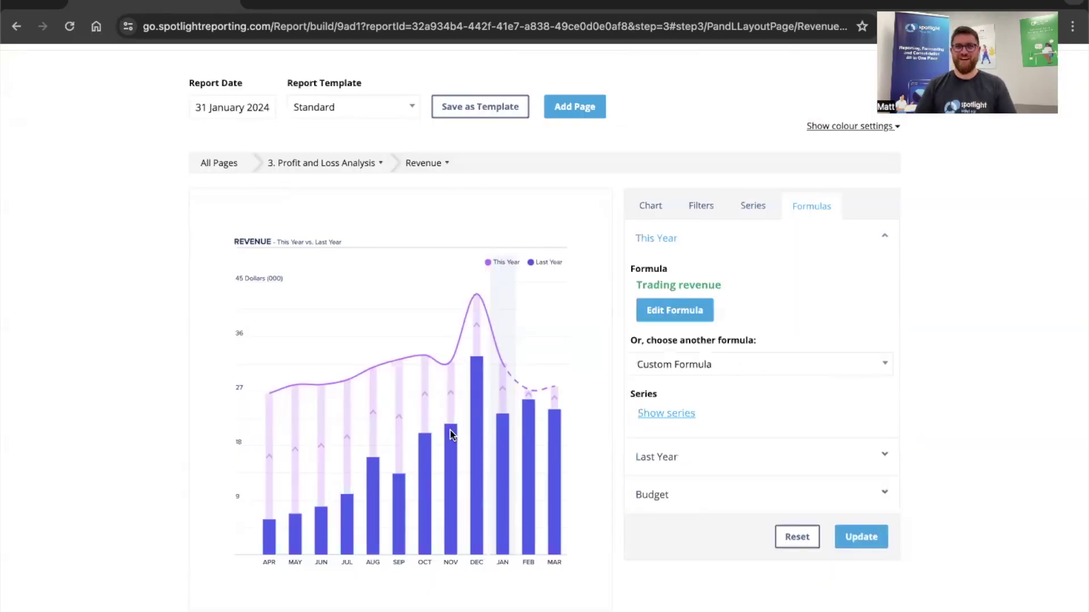
pyautogui.scroll(2, 448, 433)
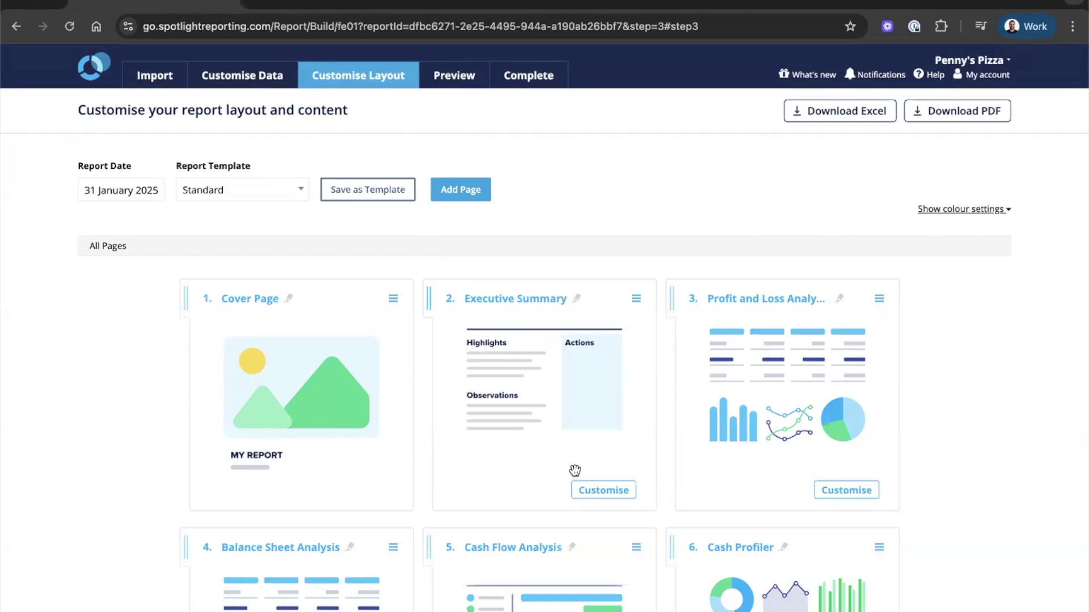
# Step: Open the Executive Summary page for customisation and enter "my own text" as the General Overview description under Highlights
pyautogui.click(603, 490)
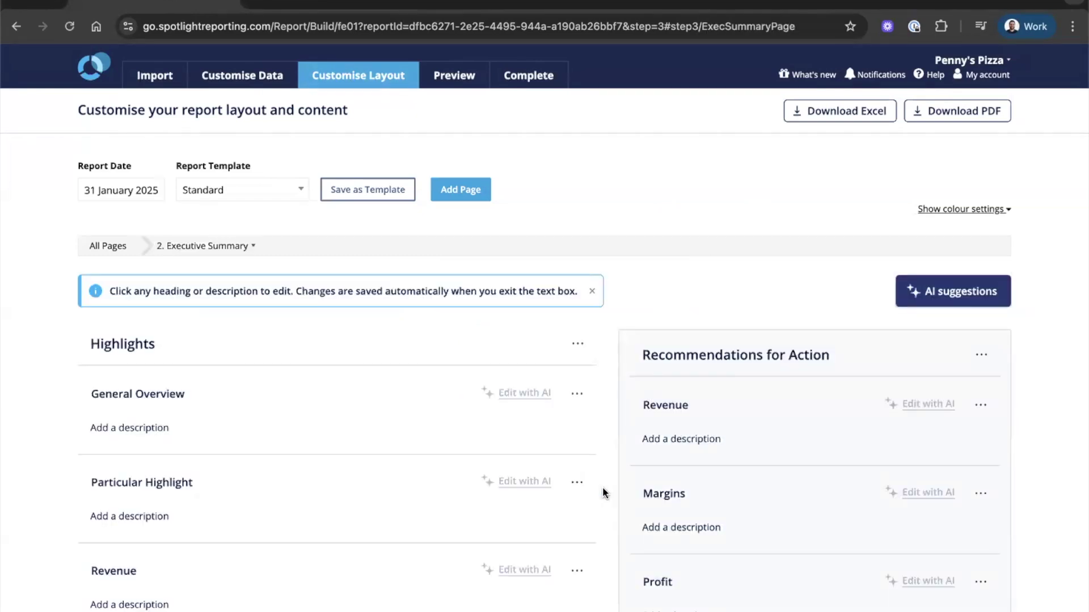
pyautogui.click(216, 424)
pyautogui.write('my own text')
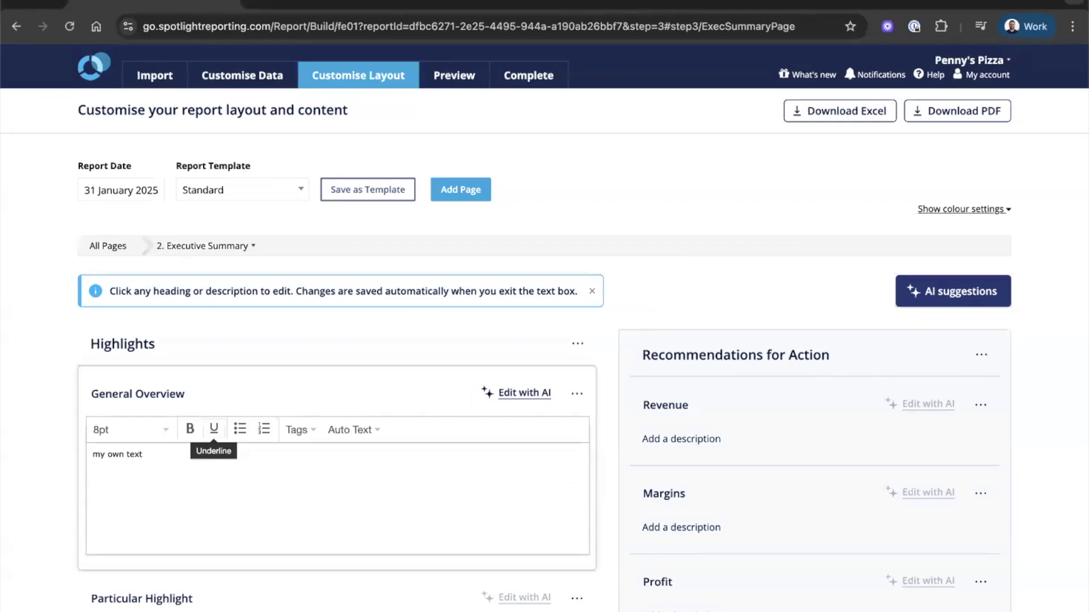
pyautogui.click(59, 417)
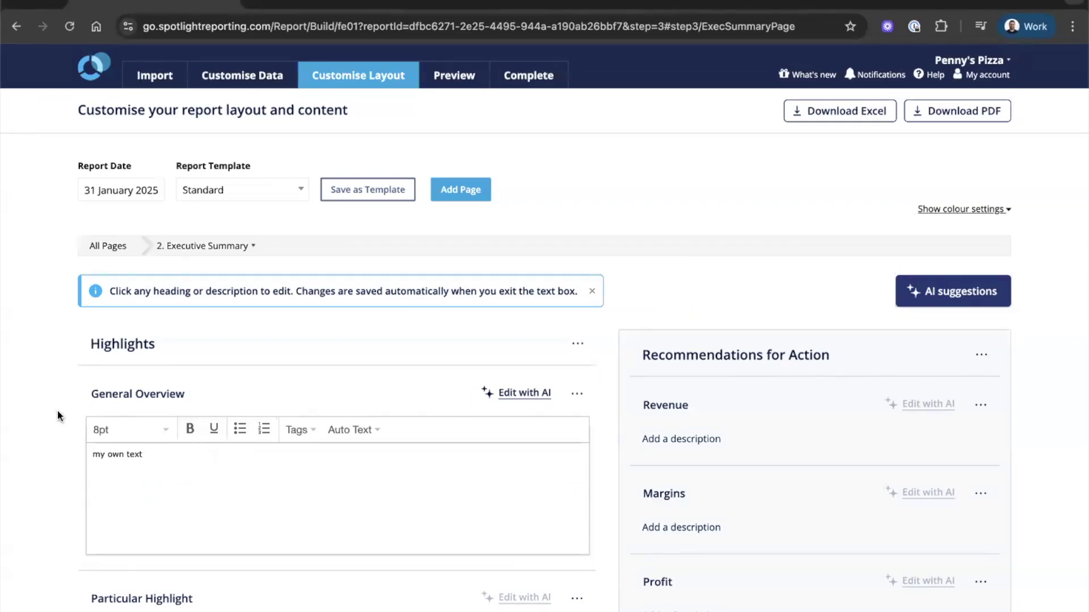
# Step: Fill the Revenue highlight's description with the Revenue auto text "This Month v Last Month"
pyautogui.scroll(-5, 58, 417)
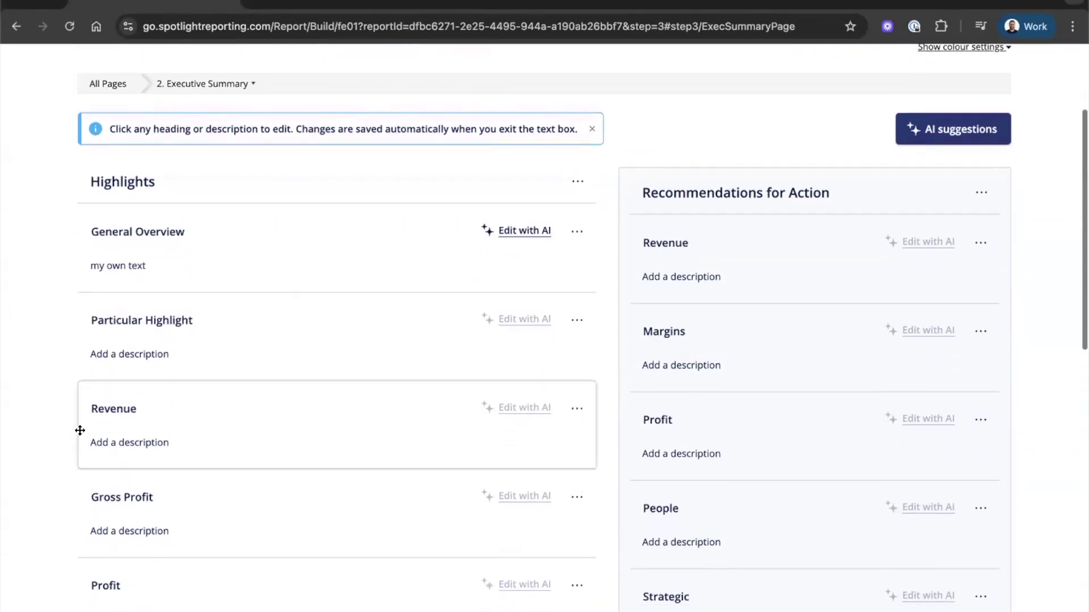
pyautogui.click(117, 445)
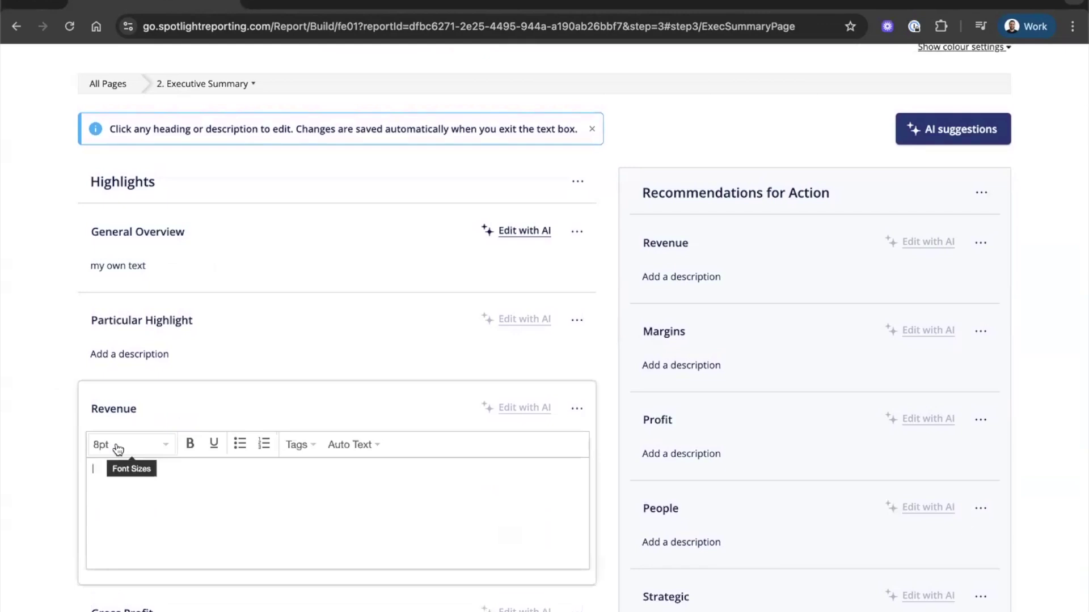
pyautogui.click(353, 446)
pyautogui.moveTo(377, 406)
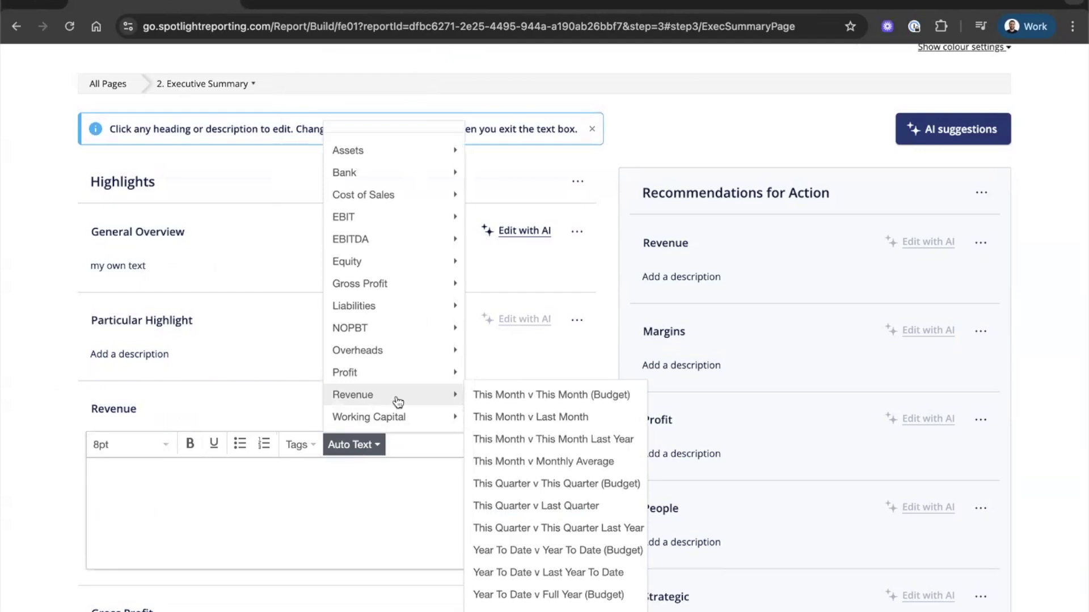
pyautogui.click(518, 419)
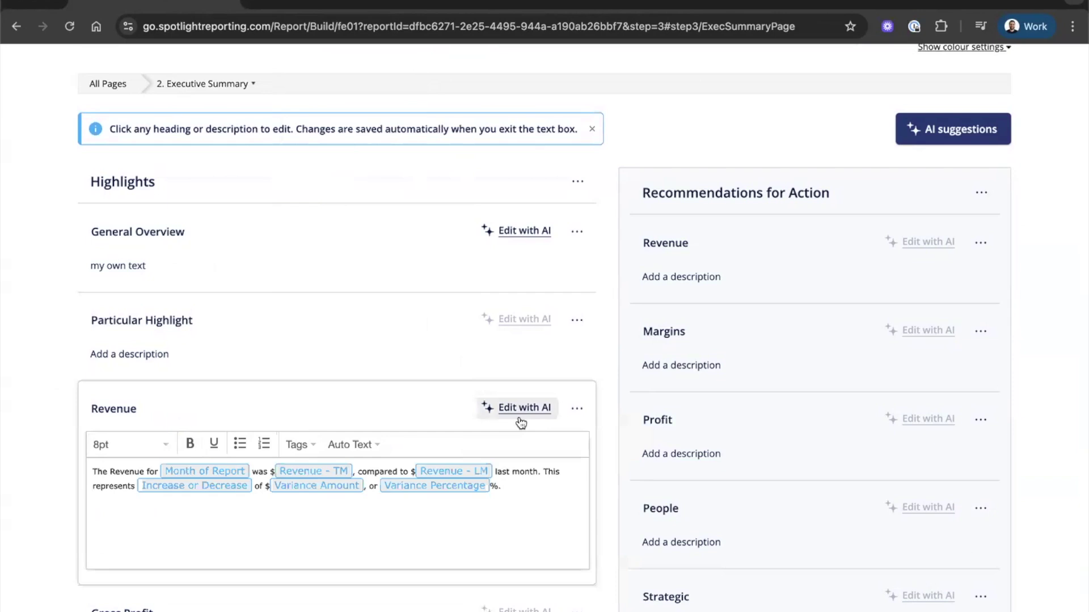
pyautogui.click(54, 411)
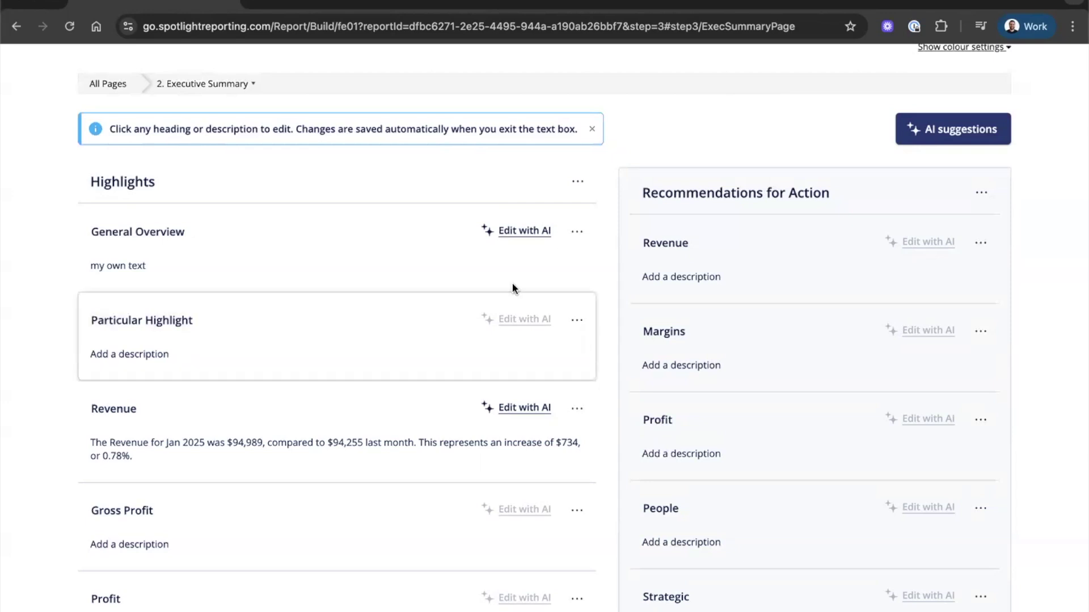
pyautogui.click(692, 276)
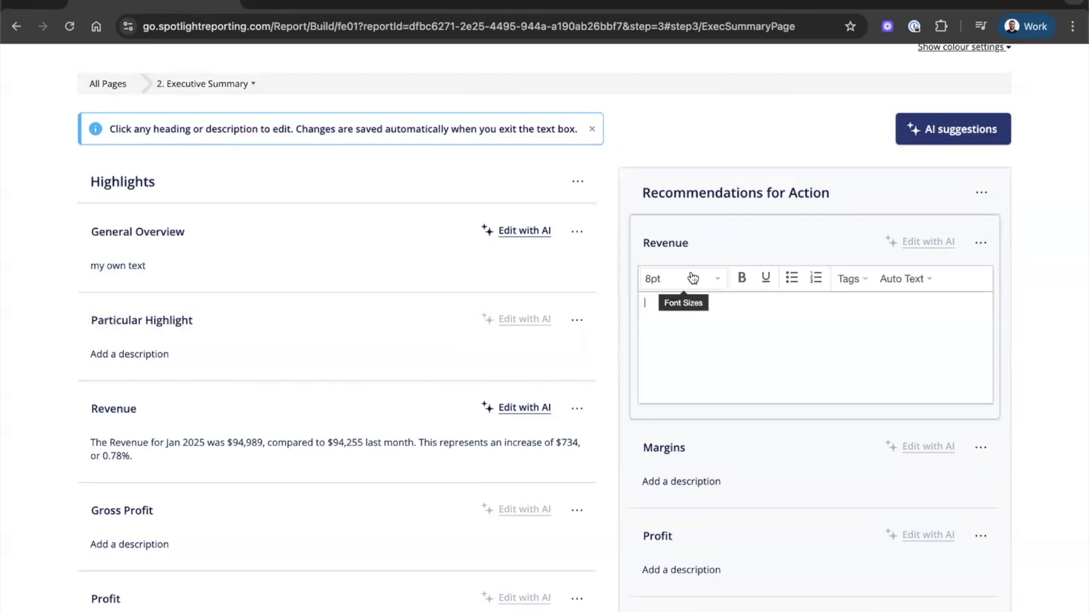
pyautogui.click(693, 159)
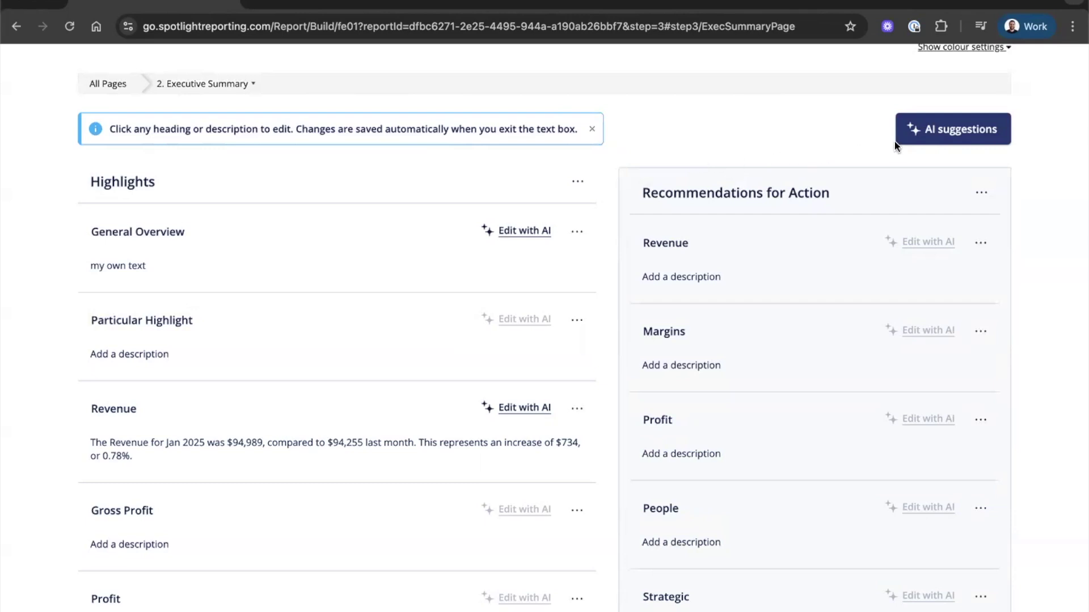
# Step: Start AI suggestions for highlights and select Revenue and Profit as the highlights to include
pyautogui.click(931, 138)
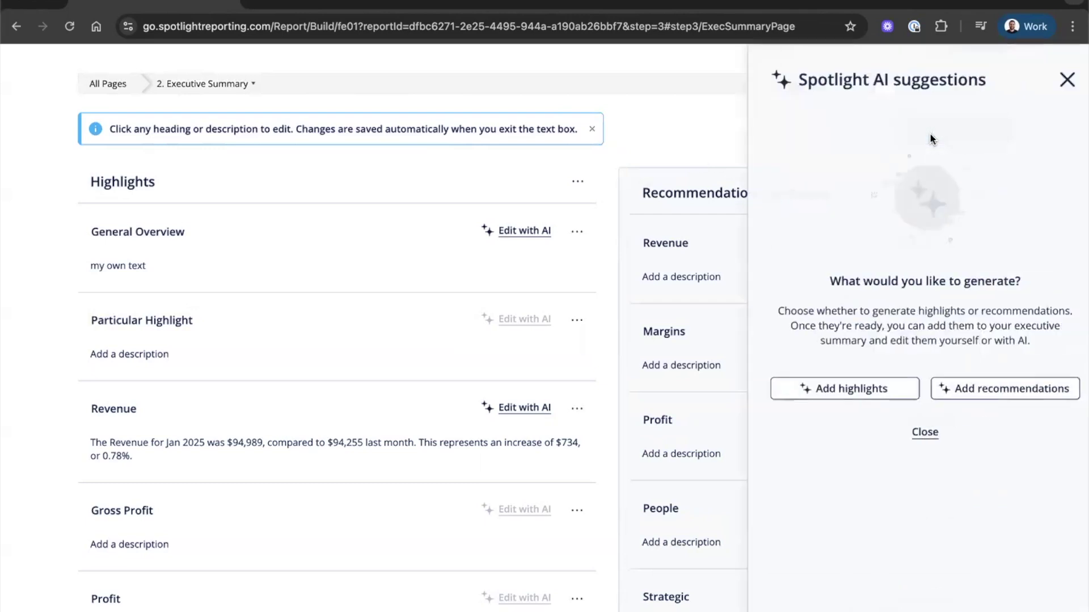
pyautogui.click(824, 392)
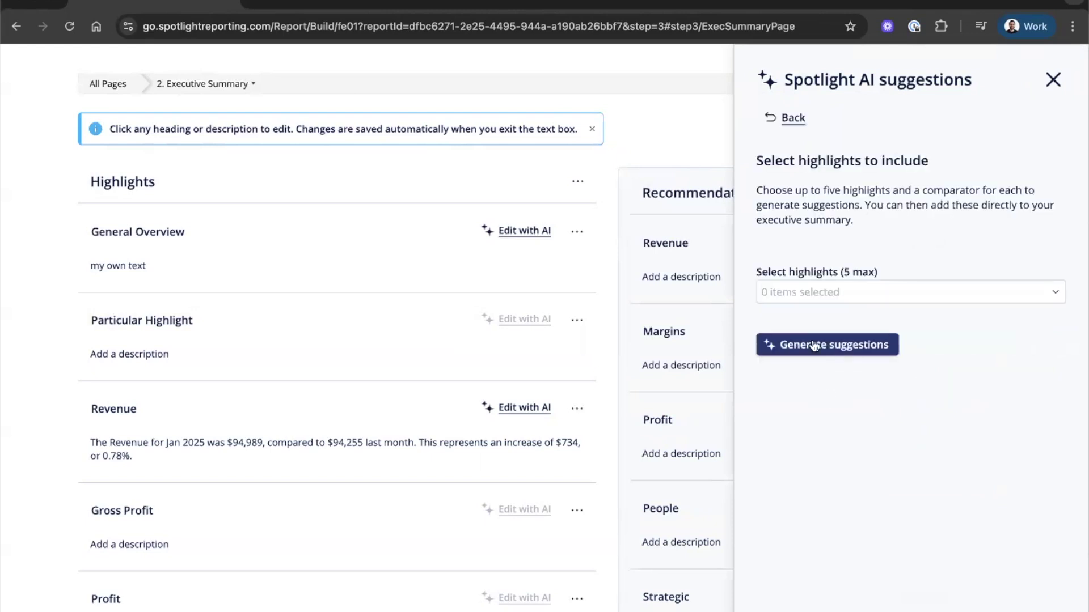
pyautogui.click(807, 290)
pyautogui.click(788, 383)
pyautogui.click(778, 516)
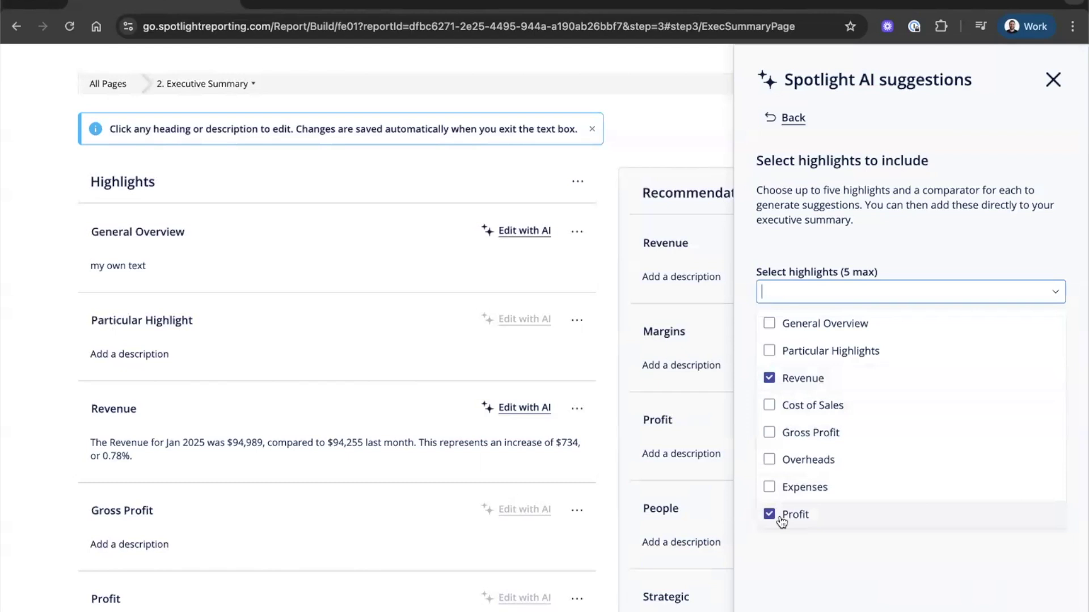
pyautogui.click(779, 552)
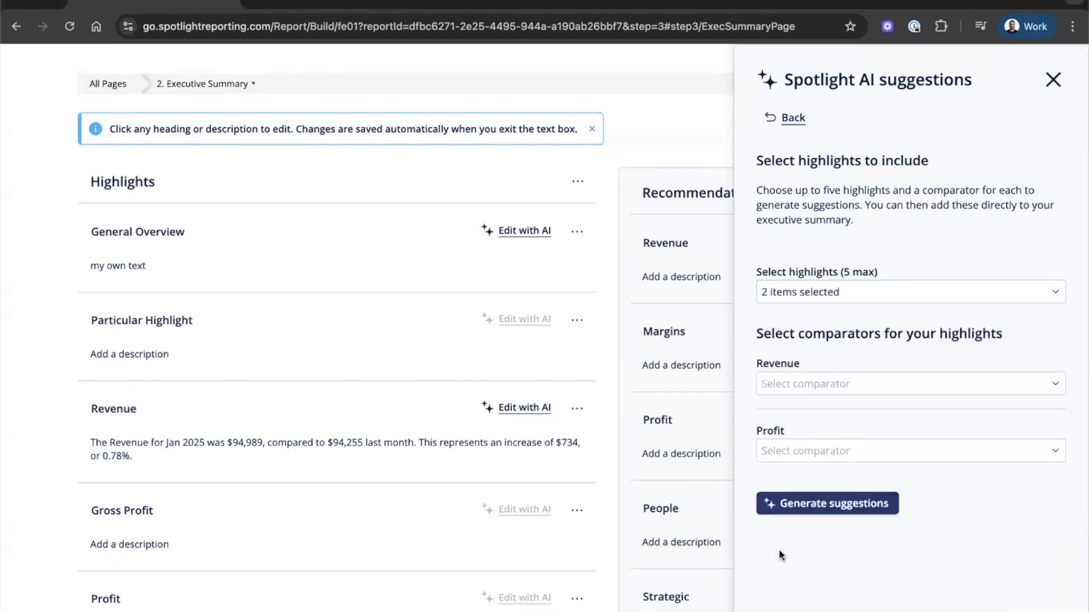
# Step: Set the comparators for both the Revenue and Profit highlights to "Year To Date v Last Year To Date"
pyautogui.click(792, 390)
pyautogui.scroll(-1, 785, 533)
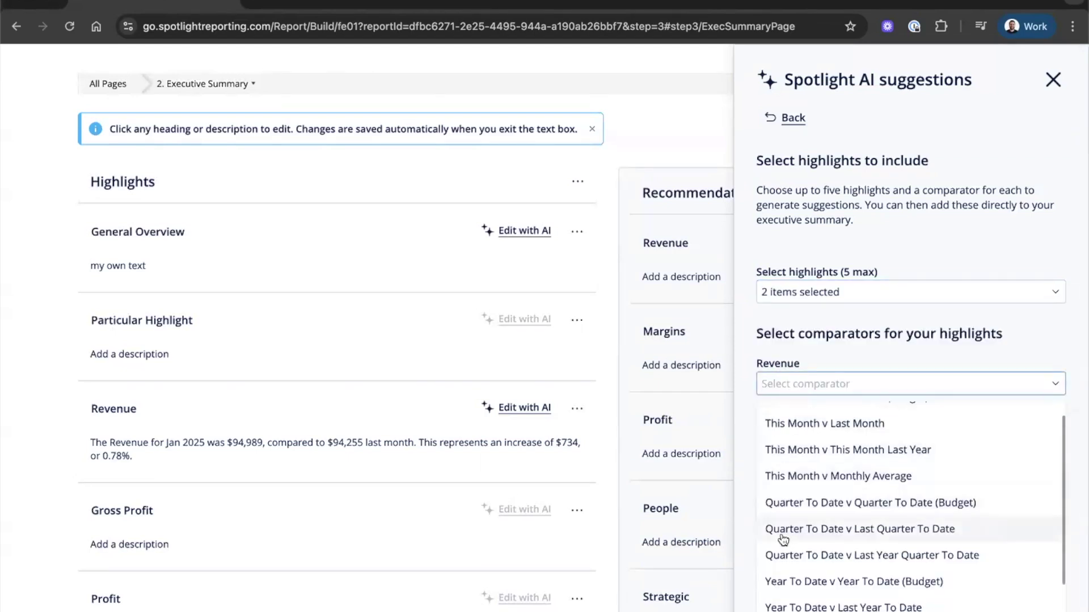
pyautogui.click(788, 605)
pyautogui.click(808, 452)
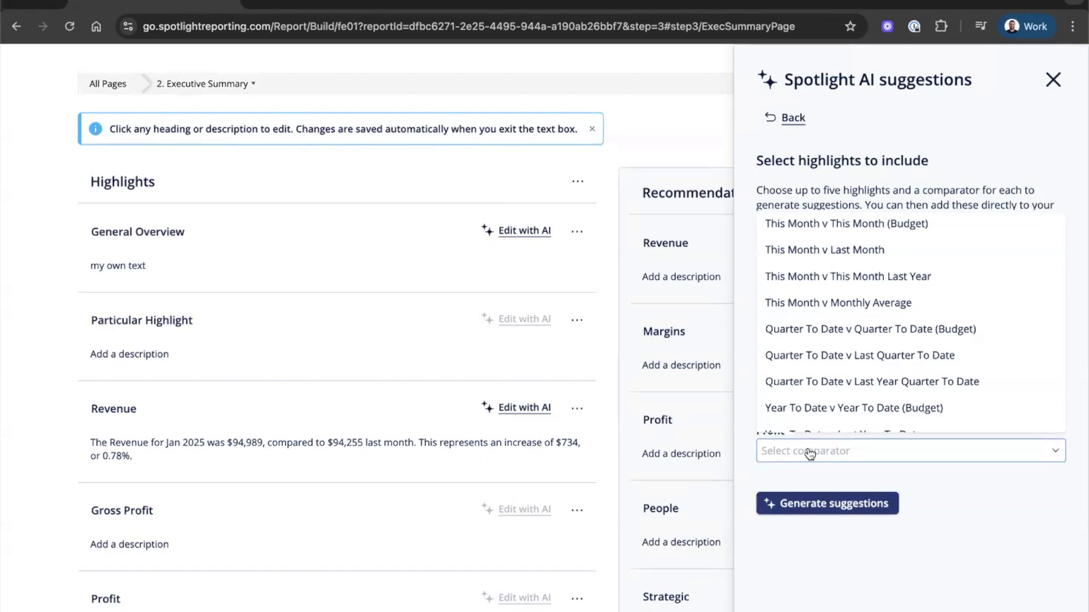
pyautogui.scroll(-1, 806, 419)
pyautogui.click(805, 414)
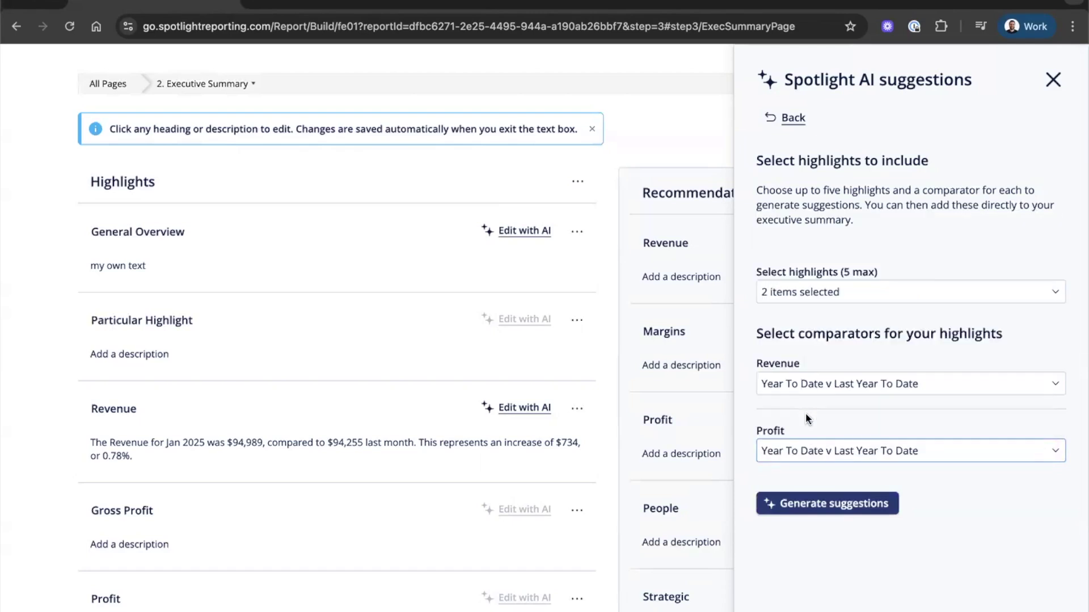
# Step: Generate the AI highlight suggestions and add all of them to the executive summary
pyautogui.click(800, 503)
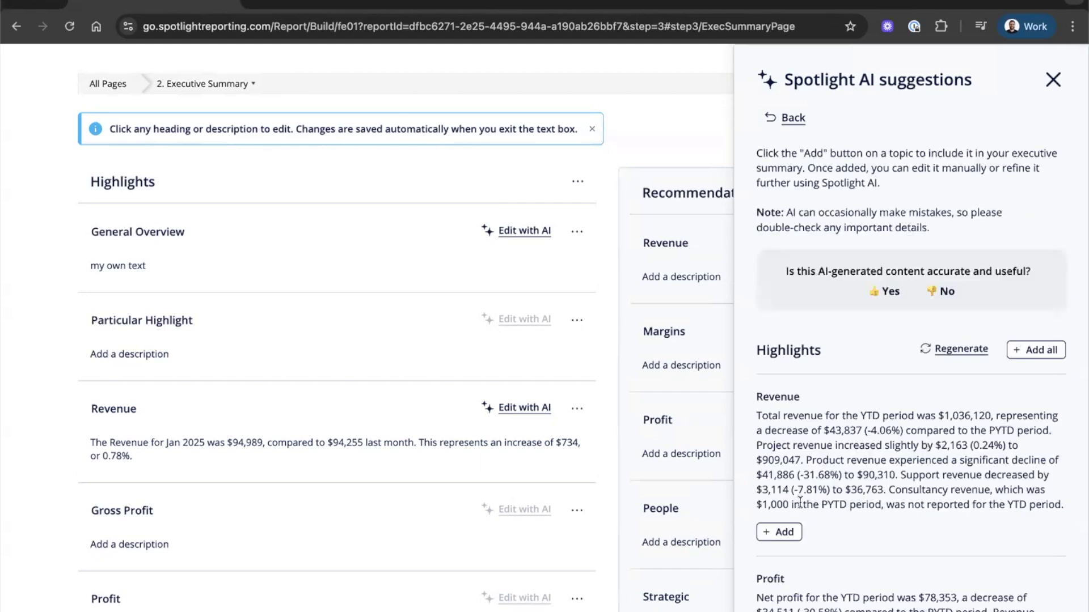
pyautogui.click(1029, 351)
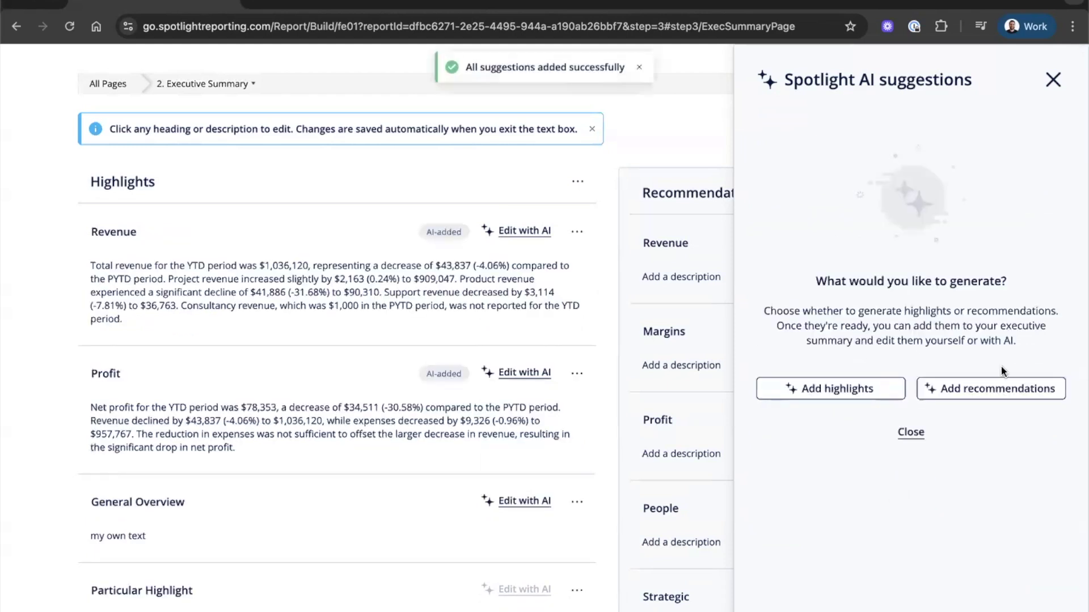
pyautogui.click(910, 432)
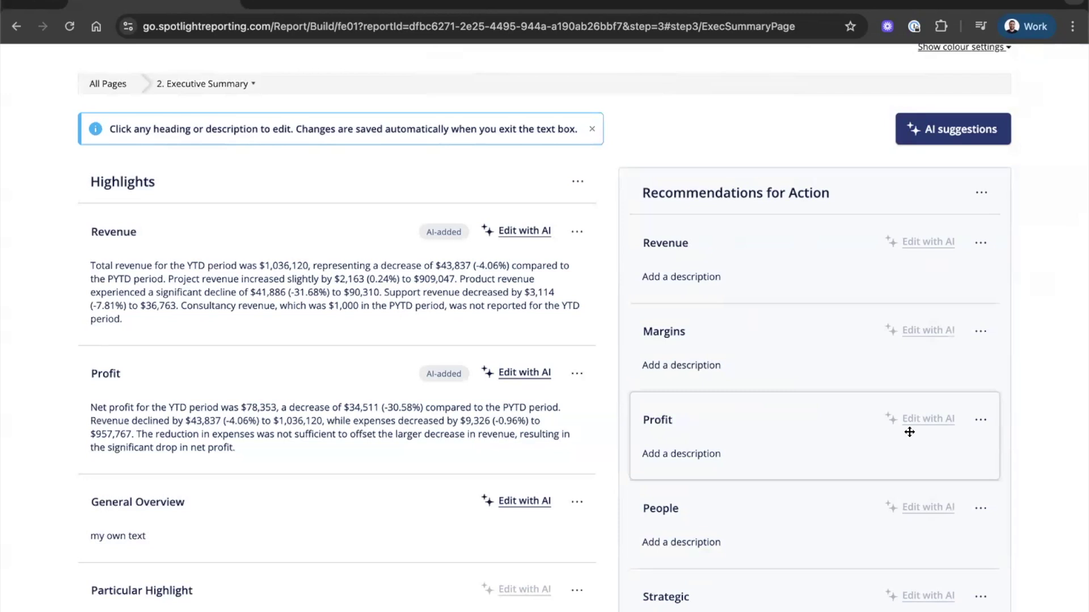
# Step: Rewrite the AI-added Revenue highlight with Spotlight AI in a more professional tone and use that version
pyautogui.click(525, 230)
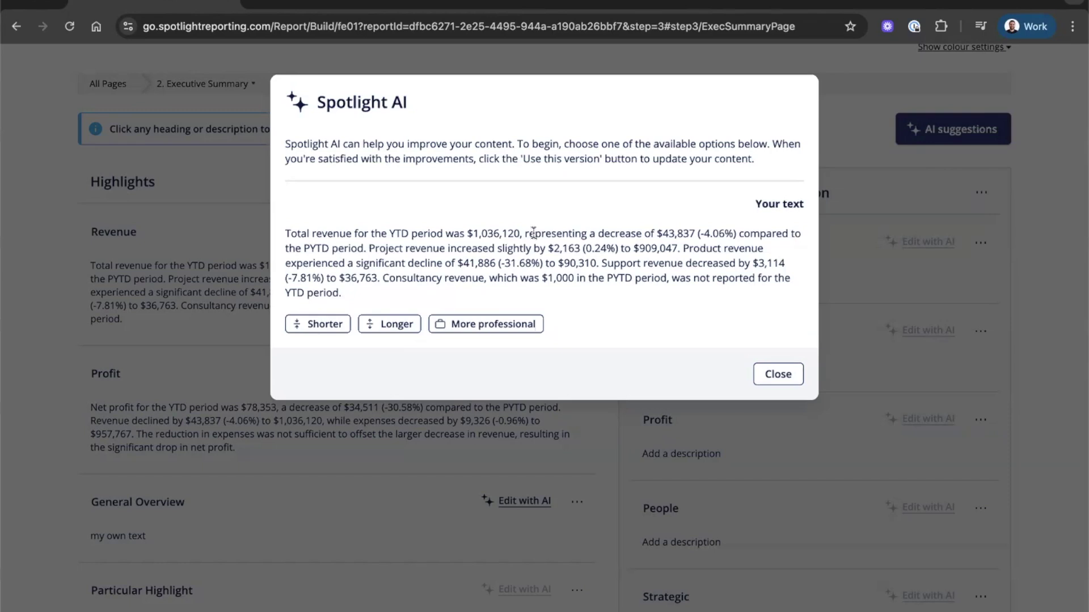
pyautogui.click(500, 324)
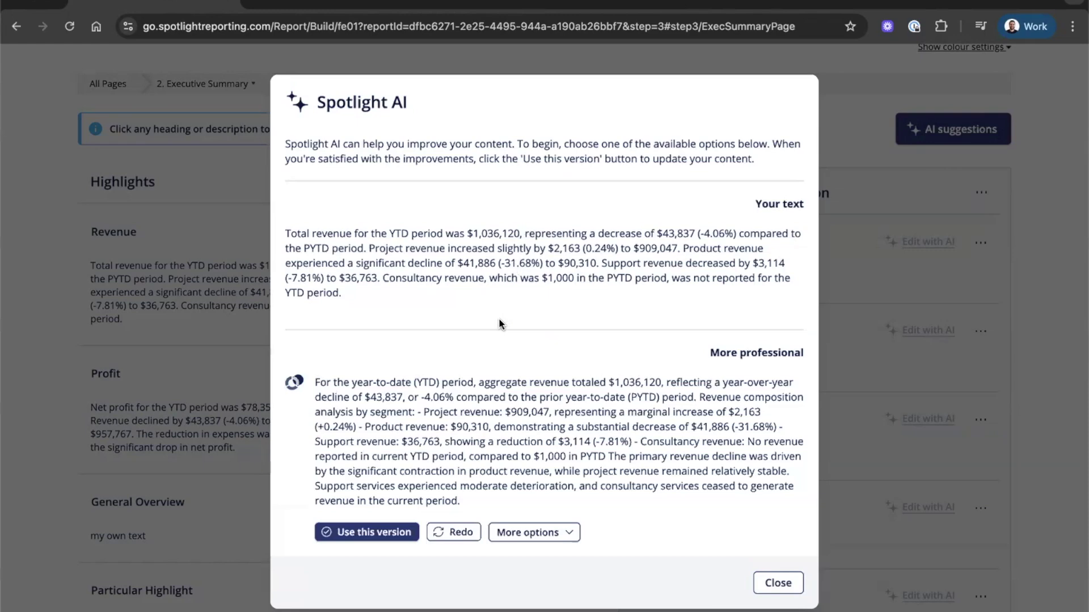
pyautogui.click(374, 536)
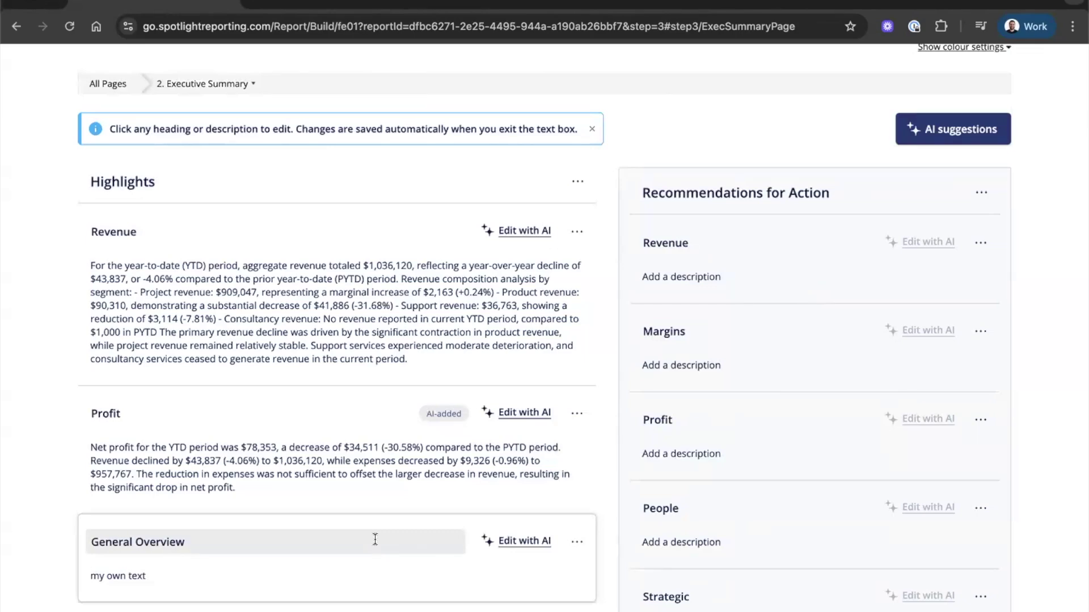
# Step: Browse the page types that can be added to the report and close the page library without adding one
pyautogui.scroll(5, 374, 540)
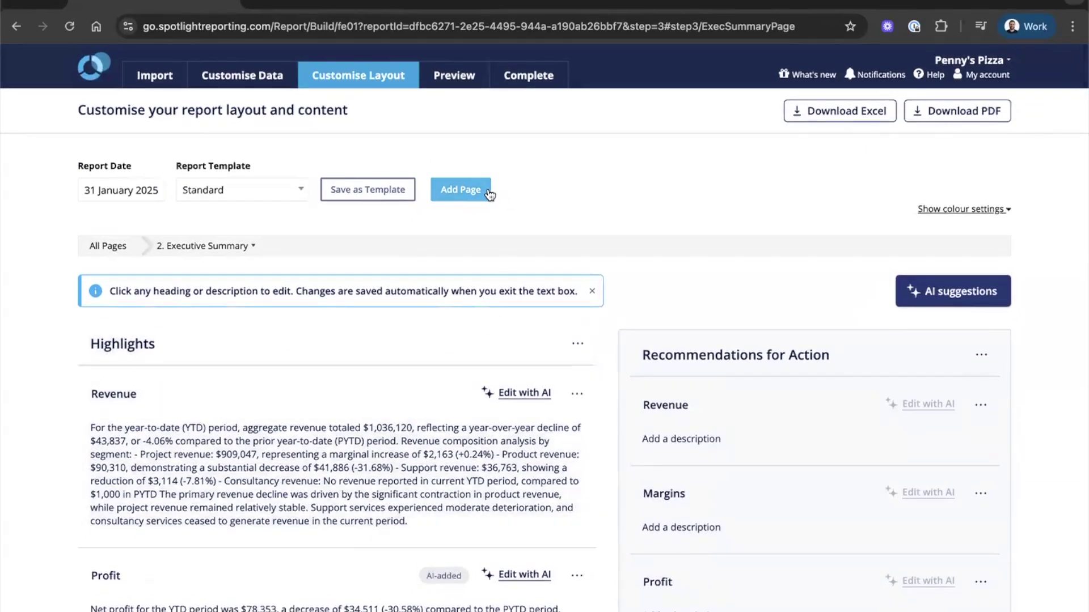
pyautogui.click(461, 189)
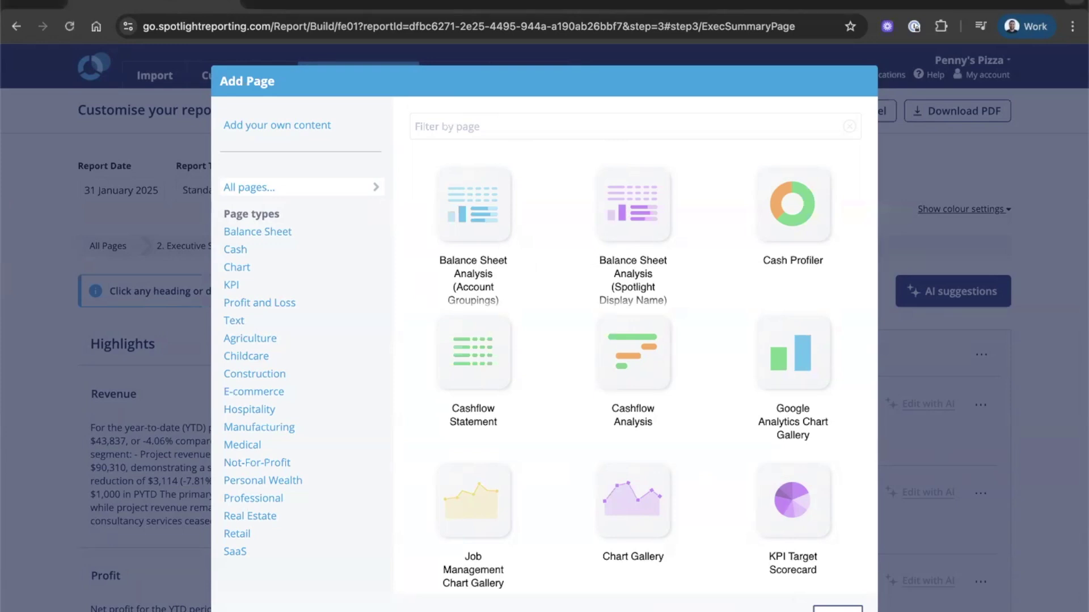
pyautogui.click(838, 610)
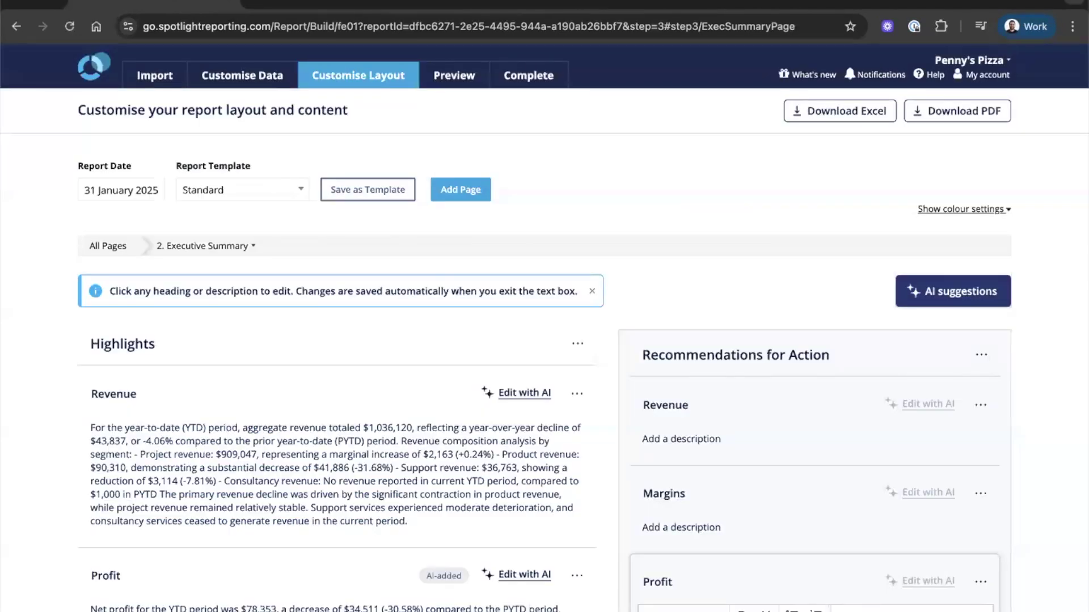
# Step: View the report's Chart Gallery page and return to the overview of all pages
pyautogui.click(207, 247)
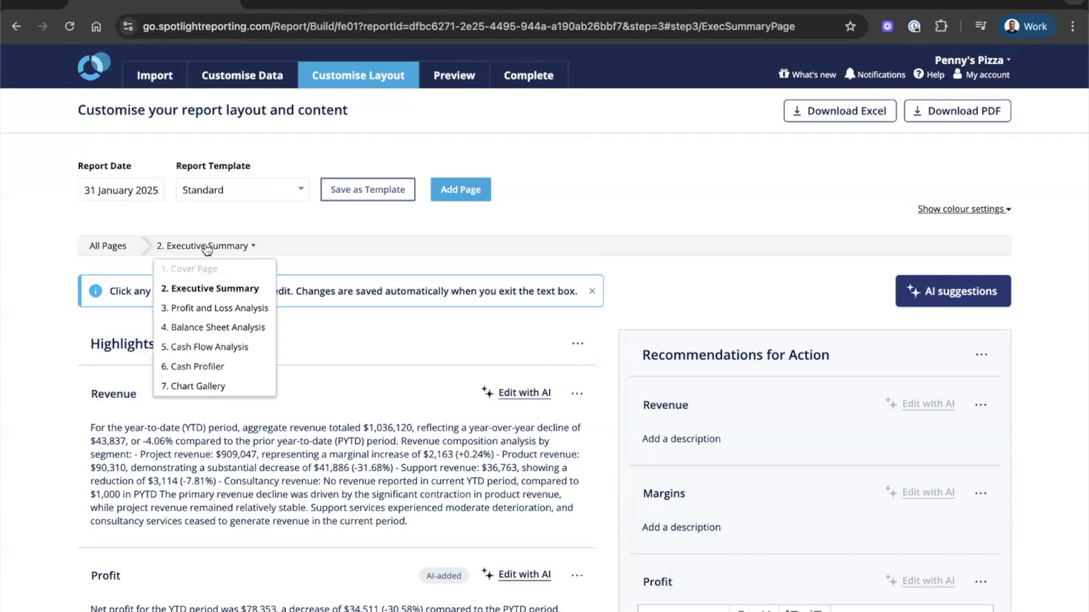
pyautogui.click(189, 386)
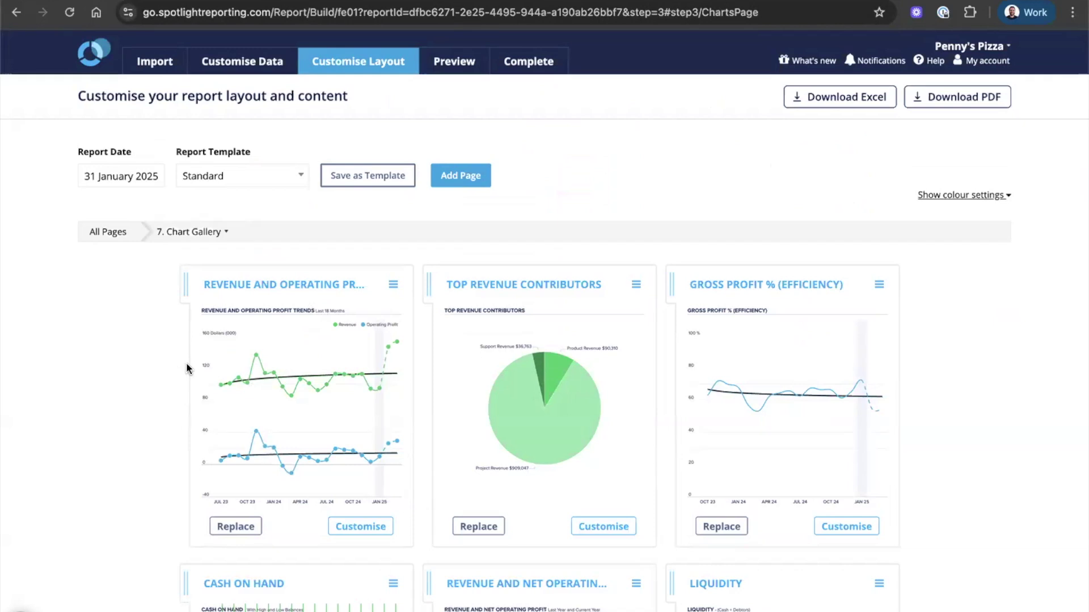
pyautogui.click(375, 64)
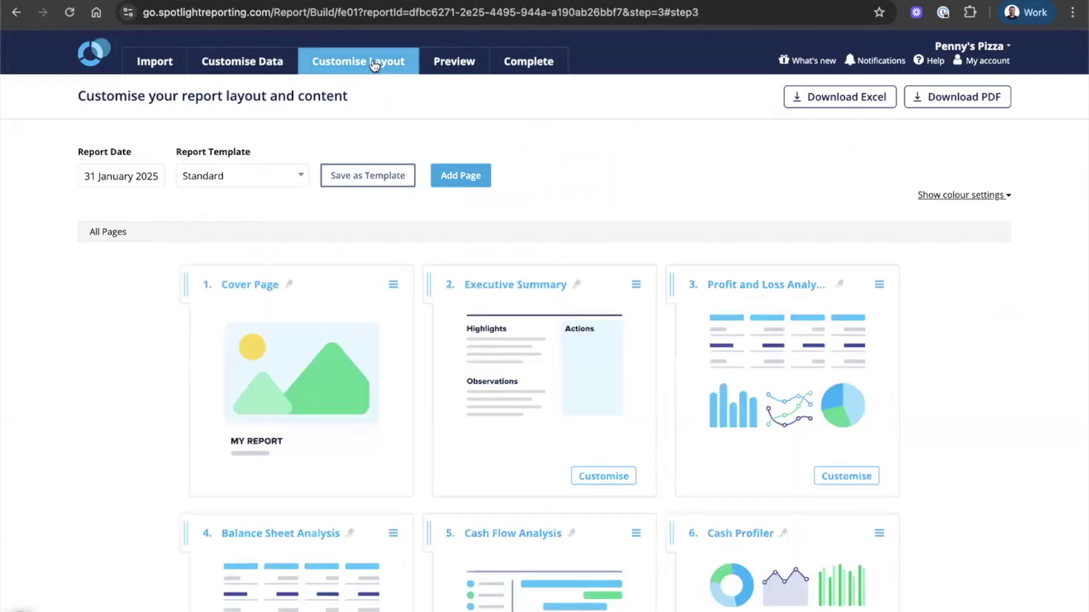
# Step: Preview the Business Performance Report from the cover page through the charts and open its completion options
pyautogui.click(454, 66)
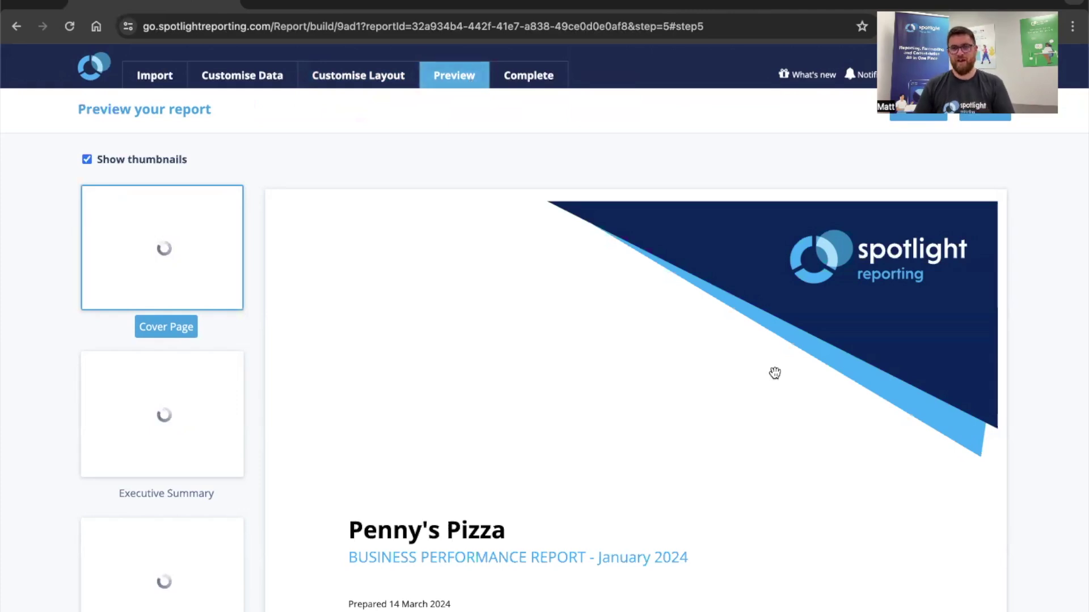
pyautogui.scroll(-1, 917, 379)
pyautogui.scroll(1, 917, 378)
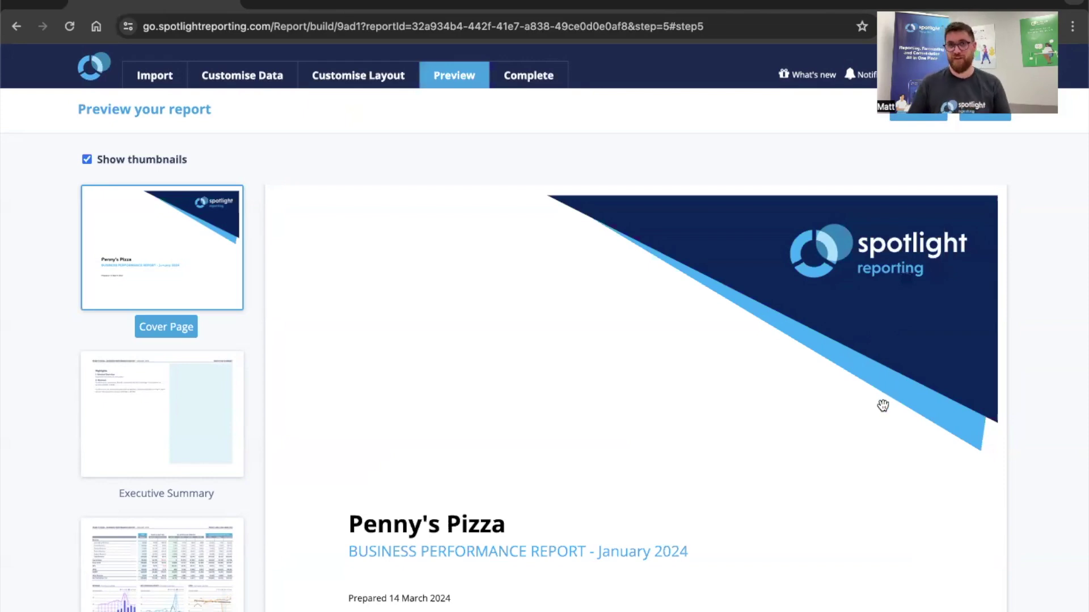
pyautogui.scroll(-10, 883, 406)
pyautogui.scroll(-15, 890, 395)
pyautogui.scroll(-15, 890, 396)
pyautogui.scroll(-15, 890, 395)
pyautogui.scroll(5, 891, 395)
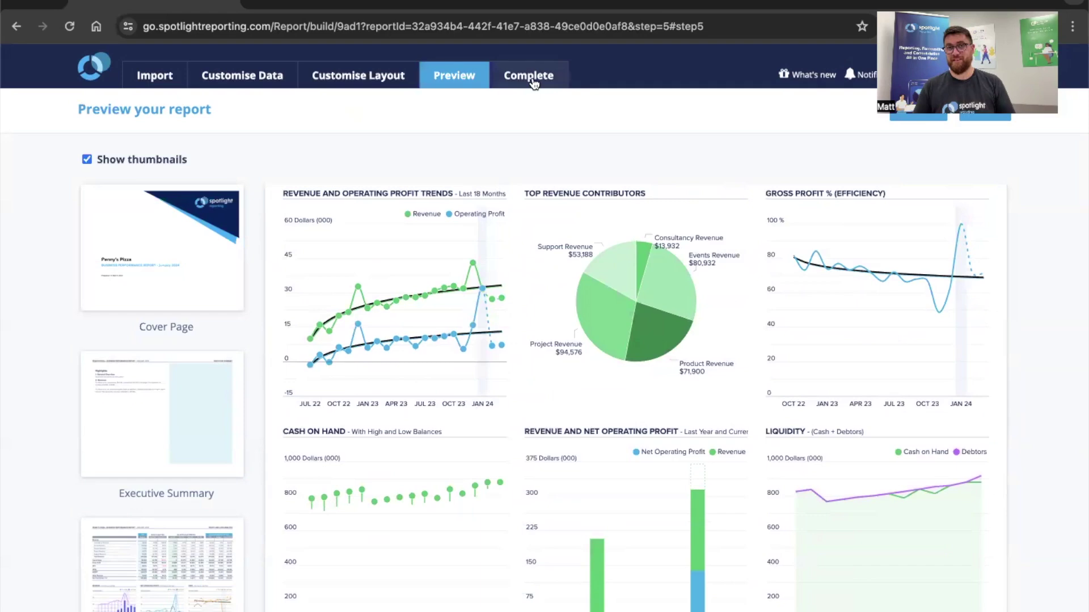
pyautogui.click(532, 80)
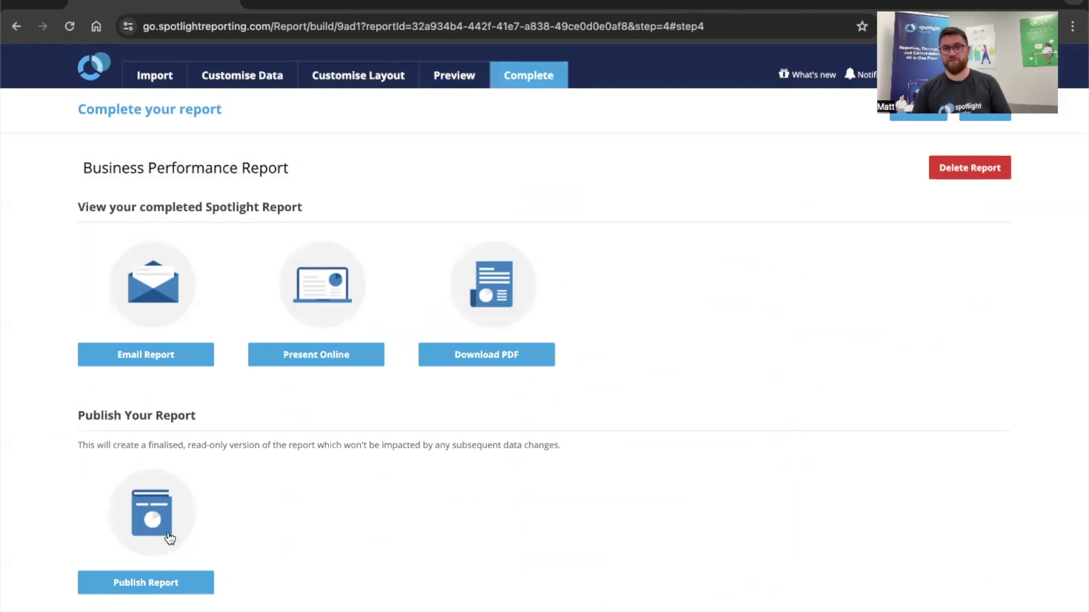
# Step: Open Fruit Group's January 2024 report from the organisations list and view its Entity Analysis page in the layout
pyautogui.click(100, 70)
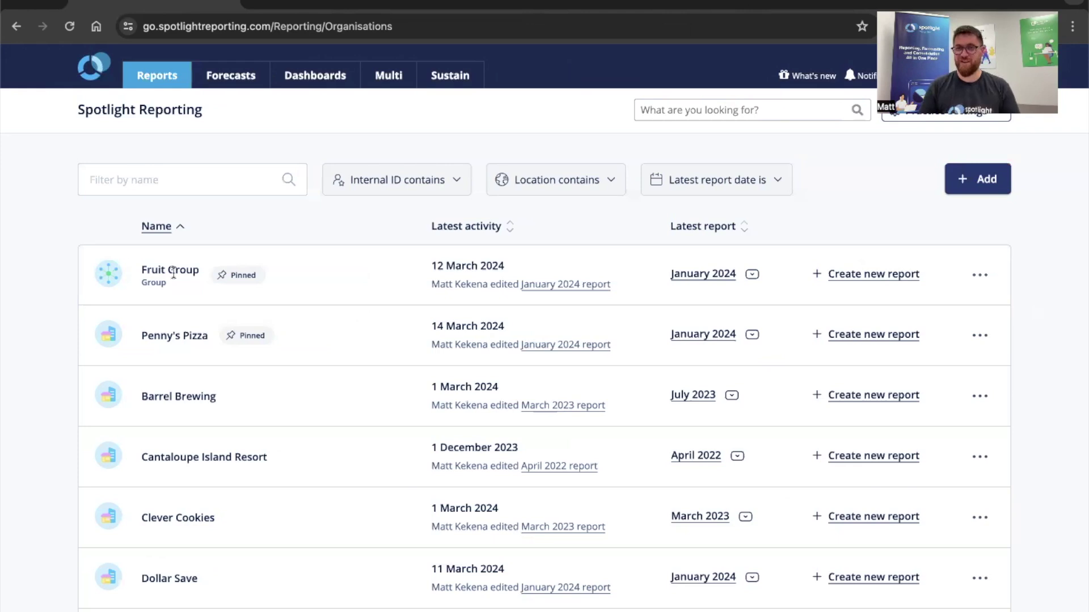
pyautogui.click(547, 285)
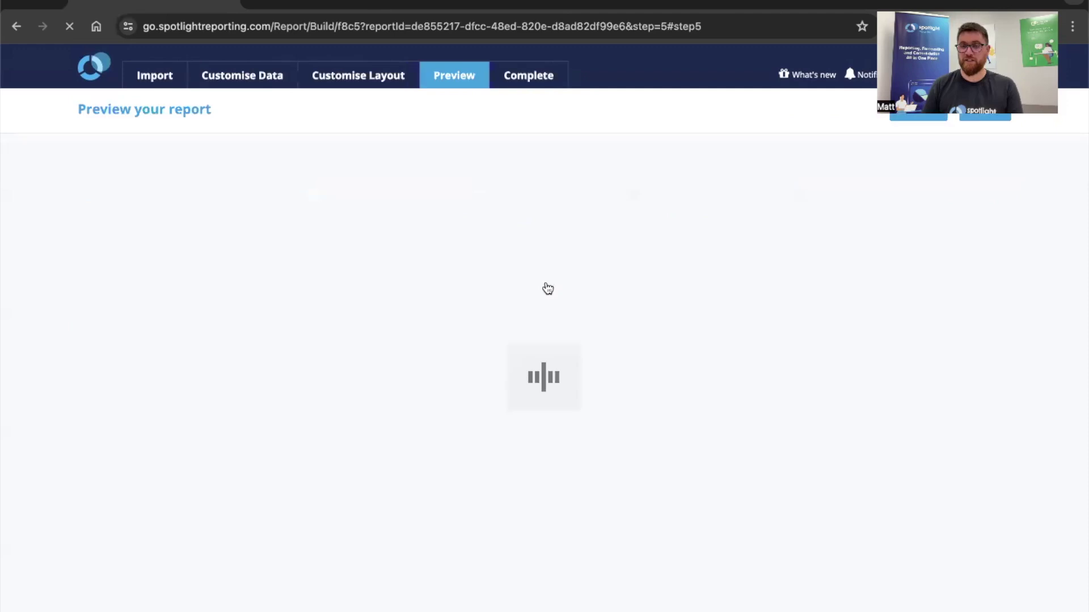
pyautogui.click(377, 79)
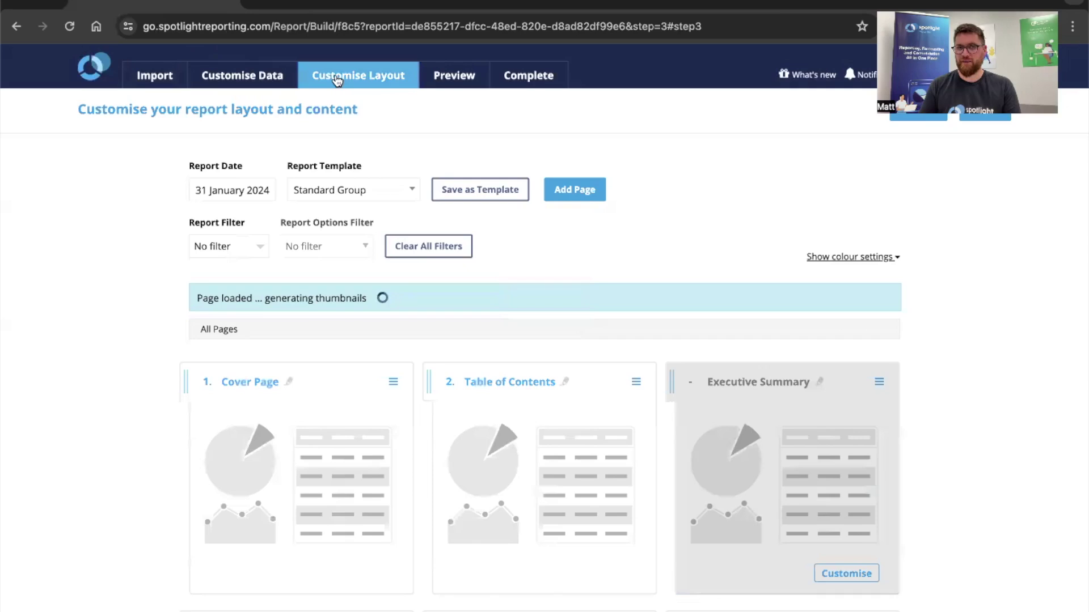
pyautogui.scroll(-8, 384, 380)
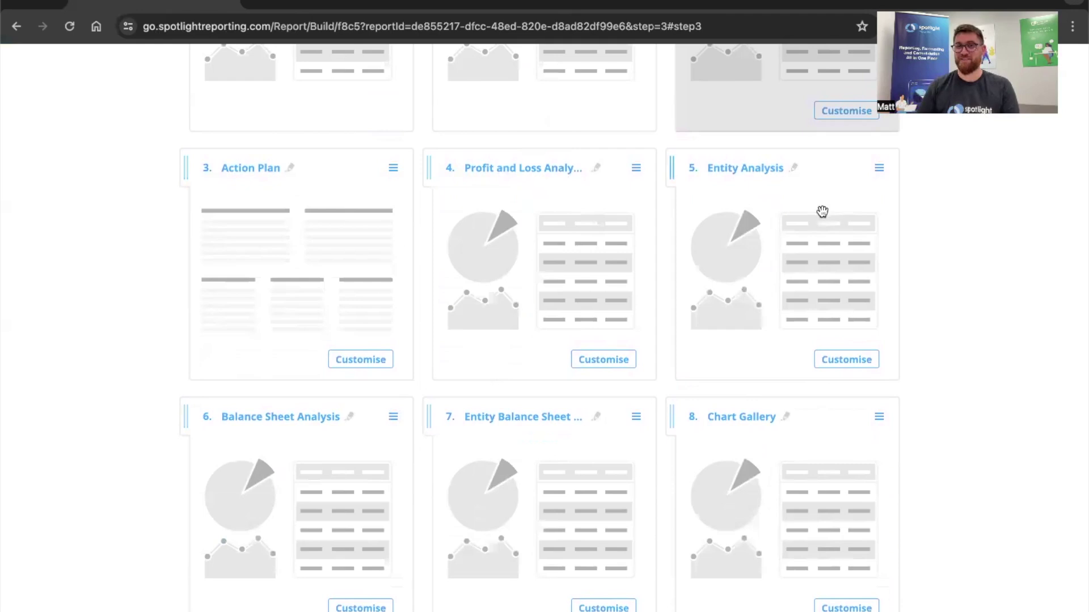
pyautogui.click(845, 358)
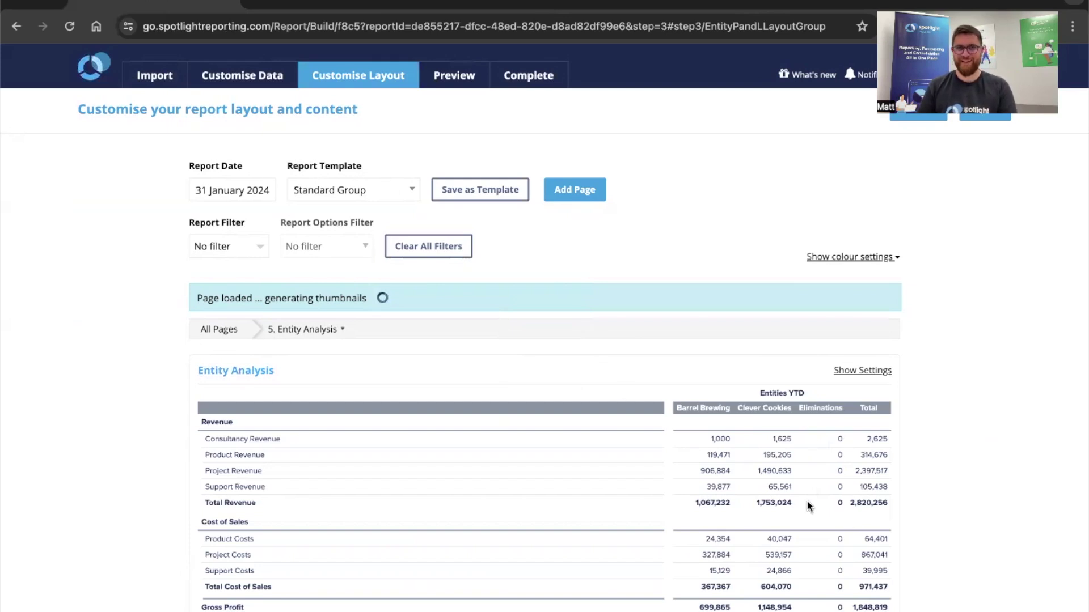
# Step: Leave the group report, switch to the forecasting organisations and open the task manager for Clever Cookies
pyautogui.click(88, 72)
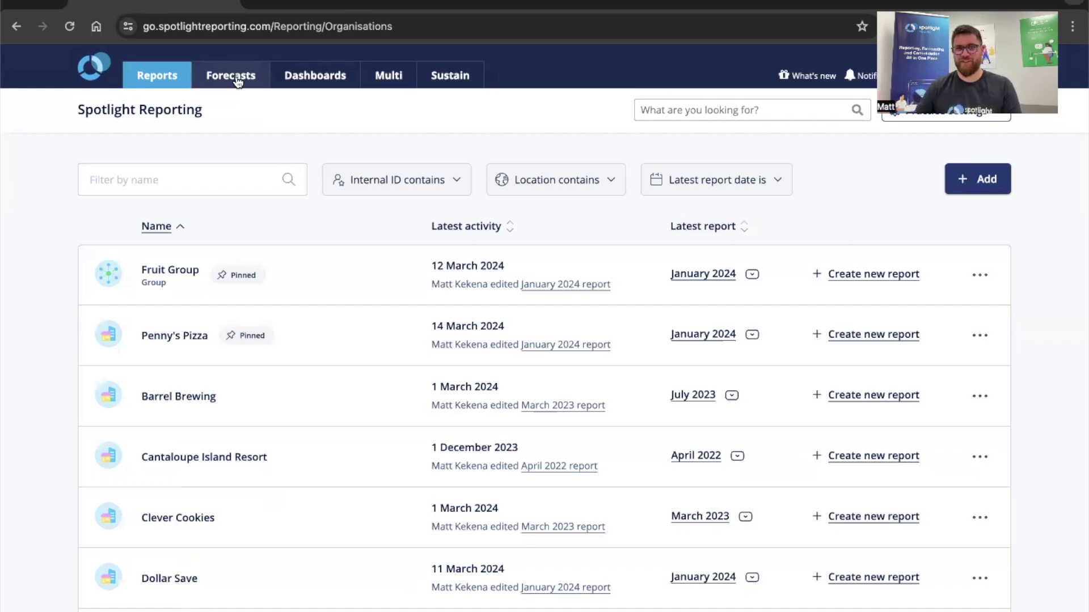
pyautogui.rightClick(238, 83)
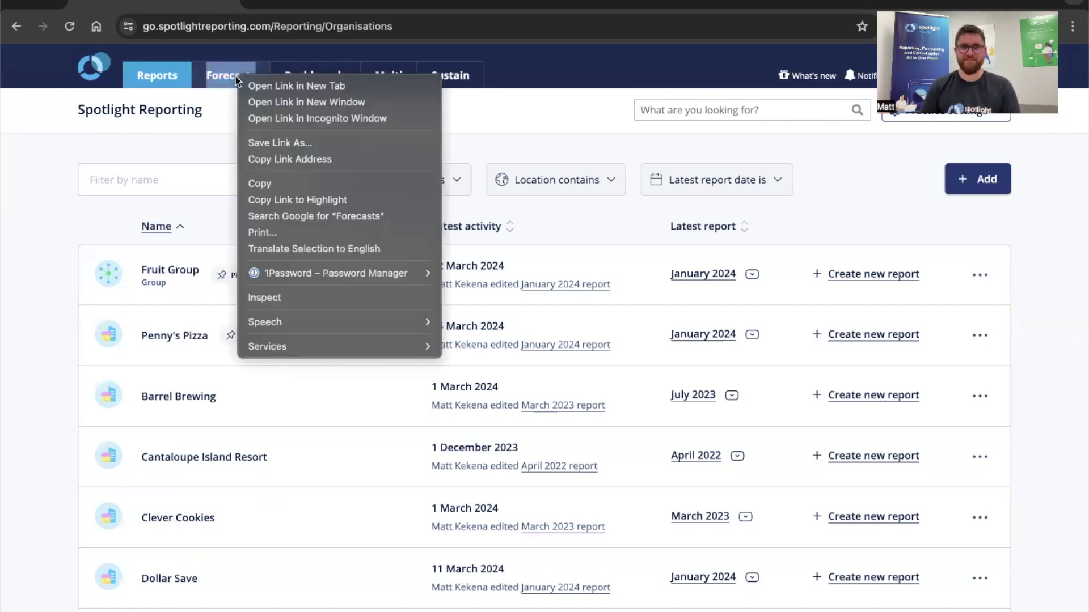
pyautogui.click(202, 74)
pyautogui.click(213, 76)
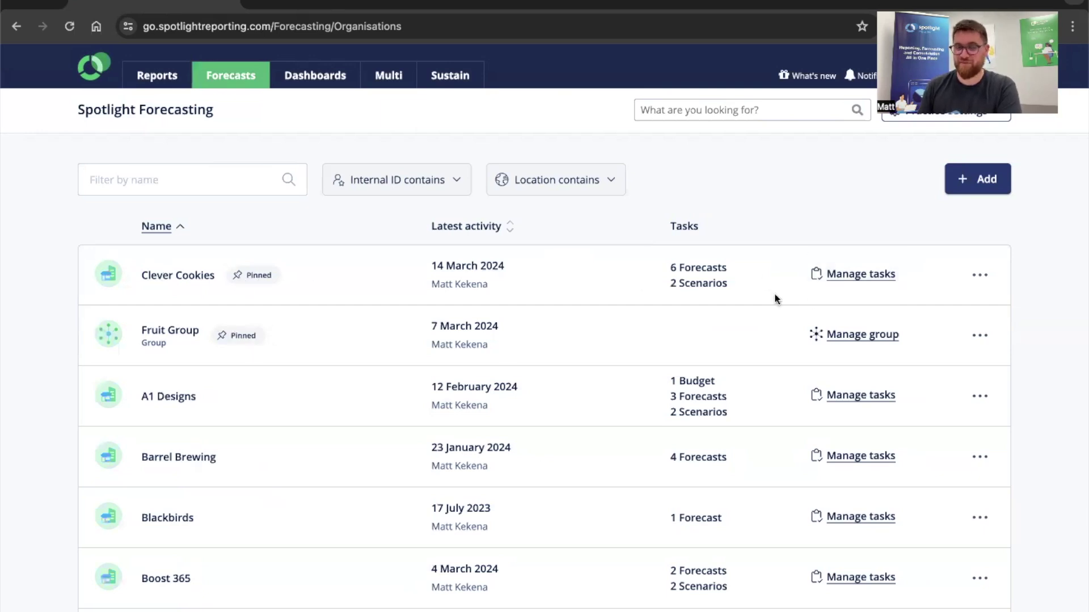
pyautogui.click(859, 280)
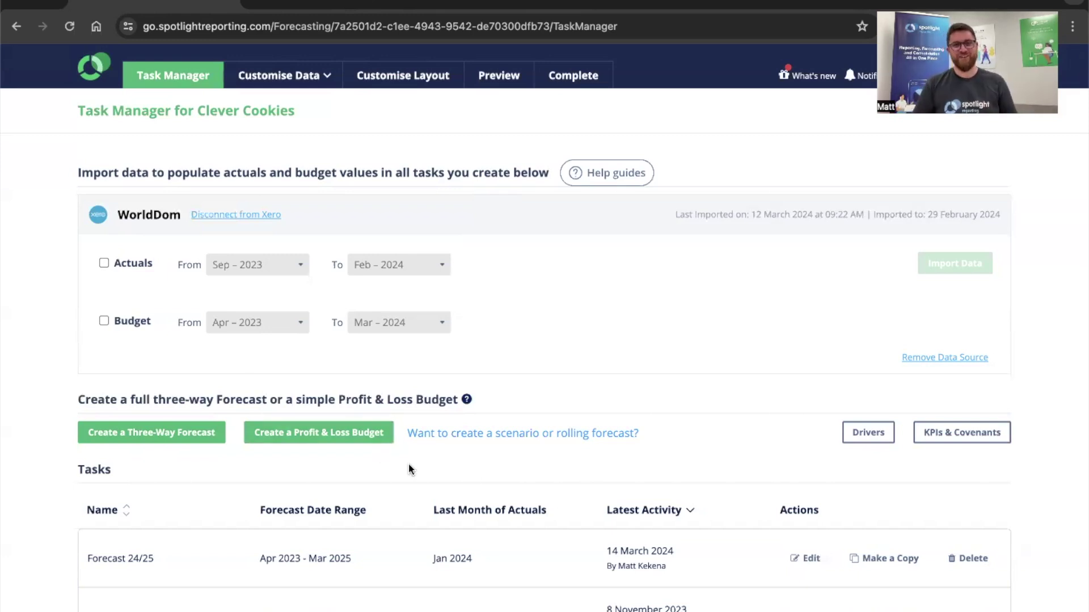
# Step: Look through the Clever Cookies tasks and open Forecast 24/25 for editing at its monthly revenue figures
pyautogui.scroll(-1, 522, 448)
pyautogui.scroll(-5, 521, 448)
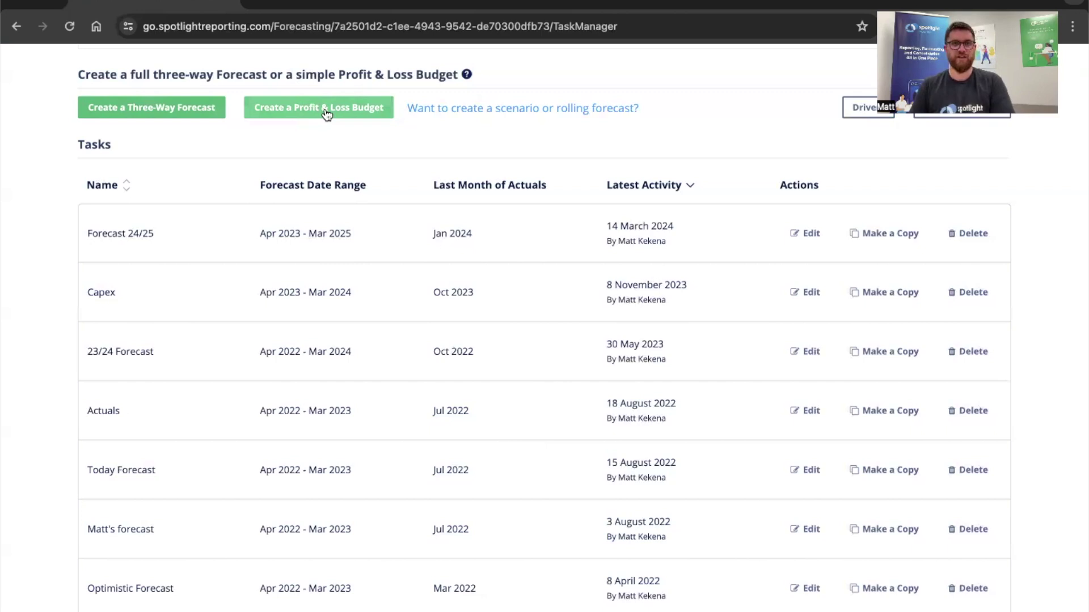
pyautogui.scroll(1, 327, 113)
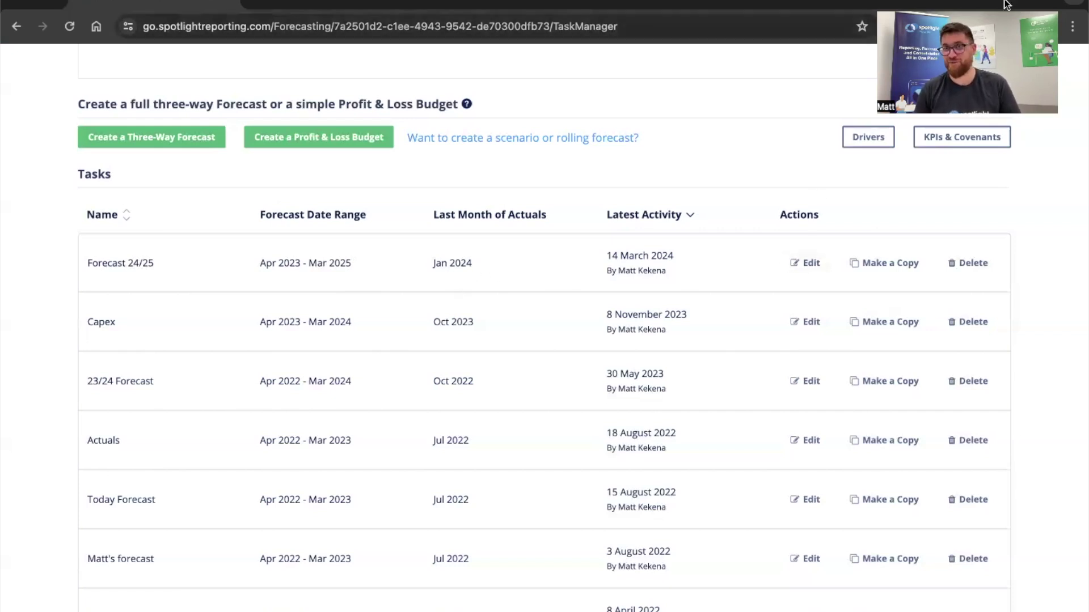
pyautogui.click(794, 270)
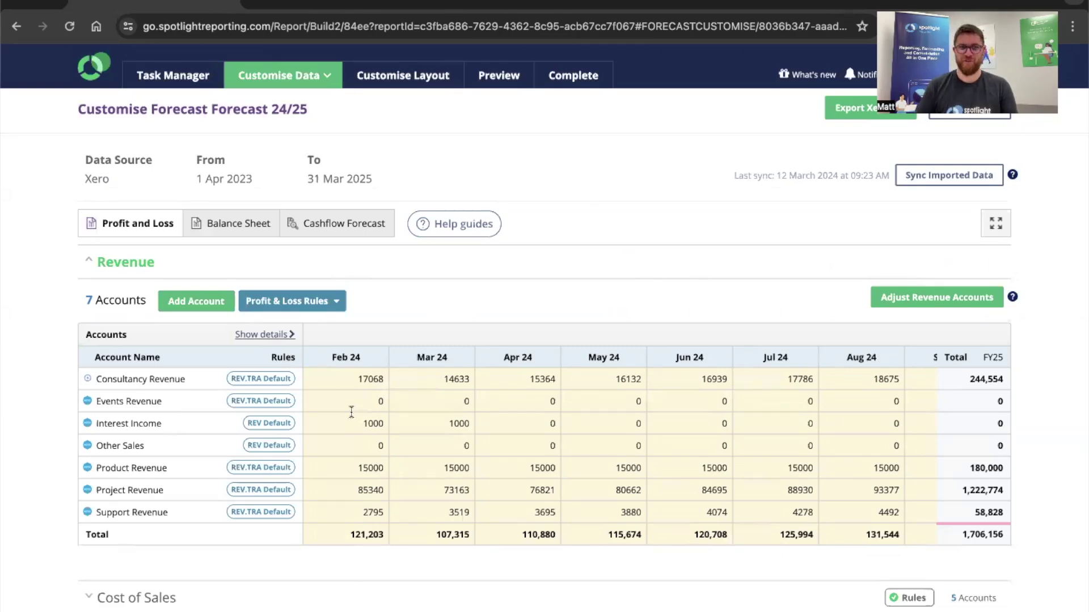
pyautogui.hscroll(-3, 351, 412)
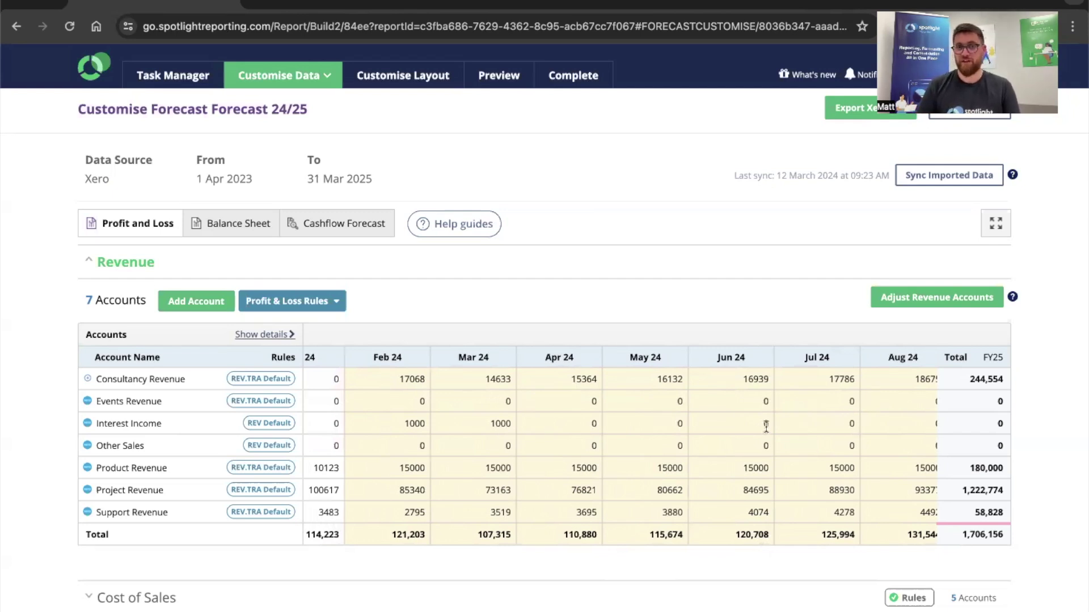
# Step: Try a 10% monthly percentage adjustment on the revenue accounts, check its calculation basis options and cancel the adjustment
pyautogui.click(937, 301)
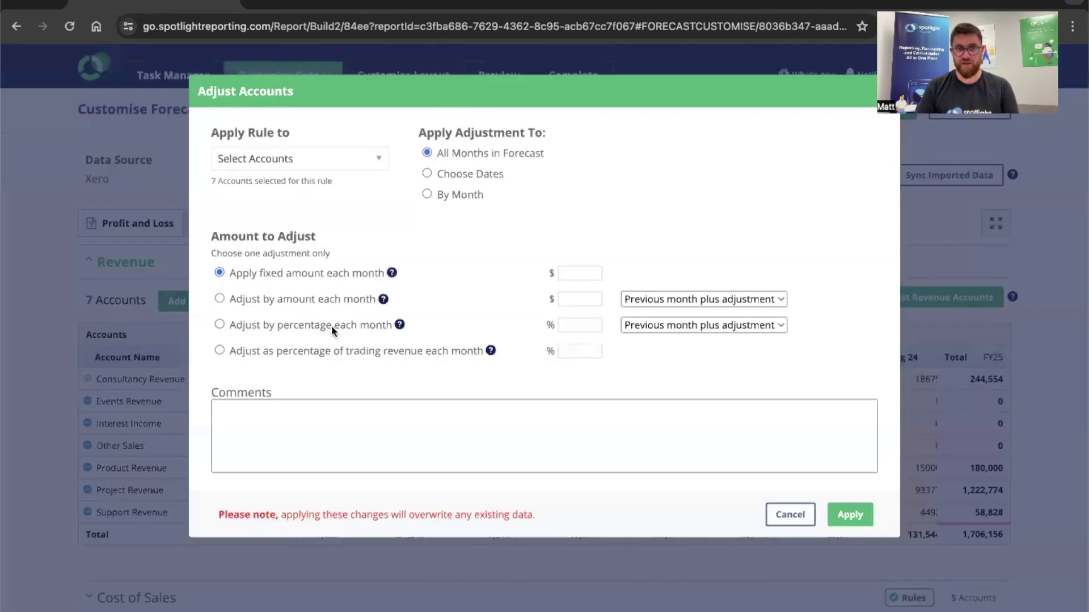
pyautogui.click(317, 325)
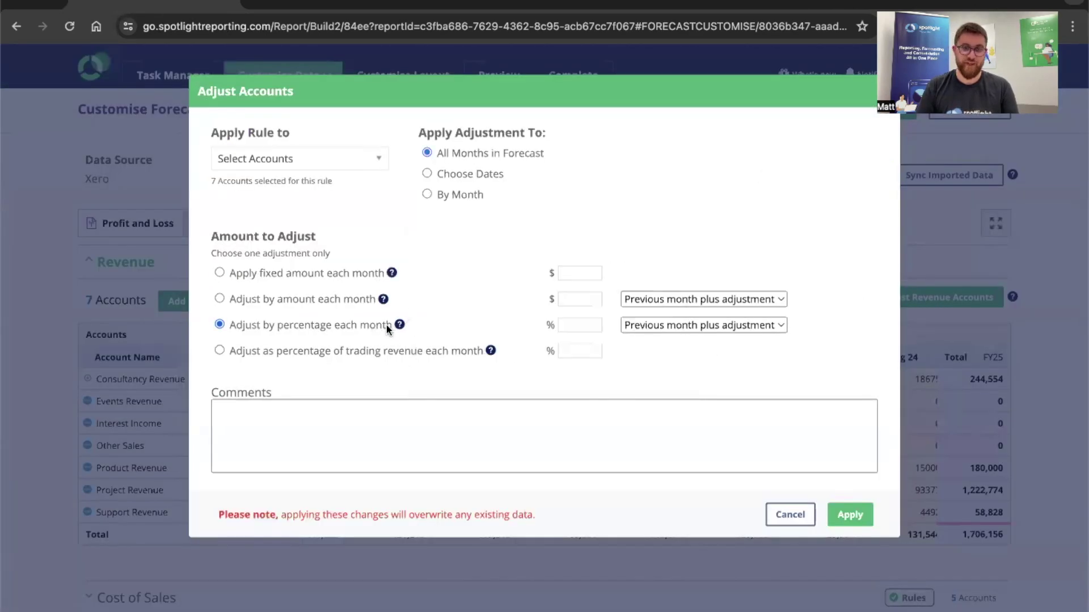
pyautogui.moveTo(399, 326)
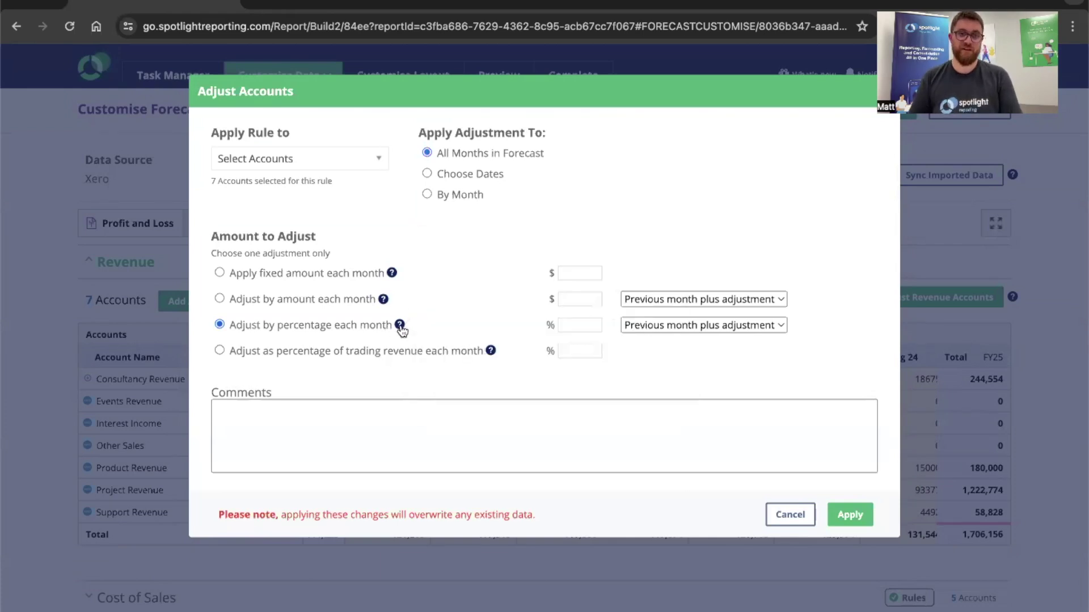
pyautogui.write('10')
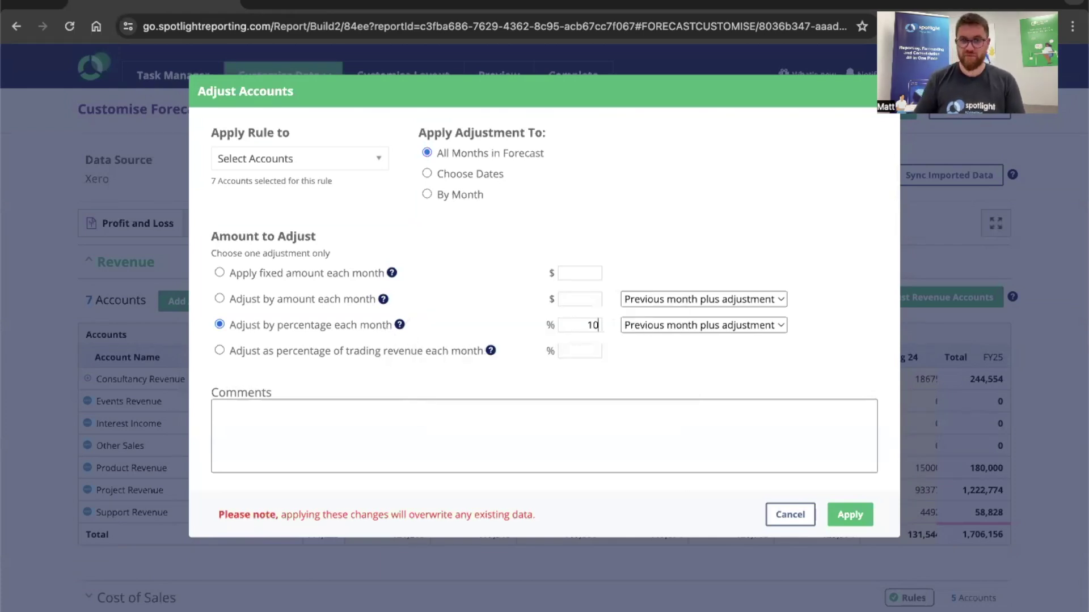
pyautogui.click(673, 325)
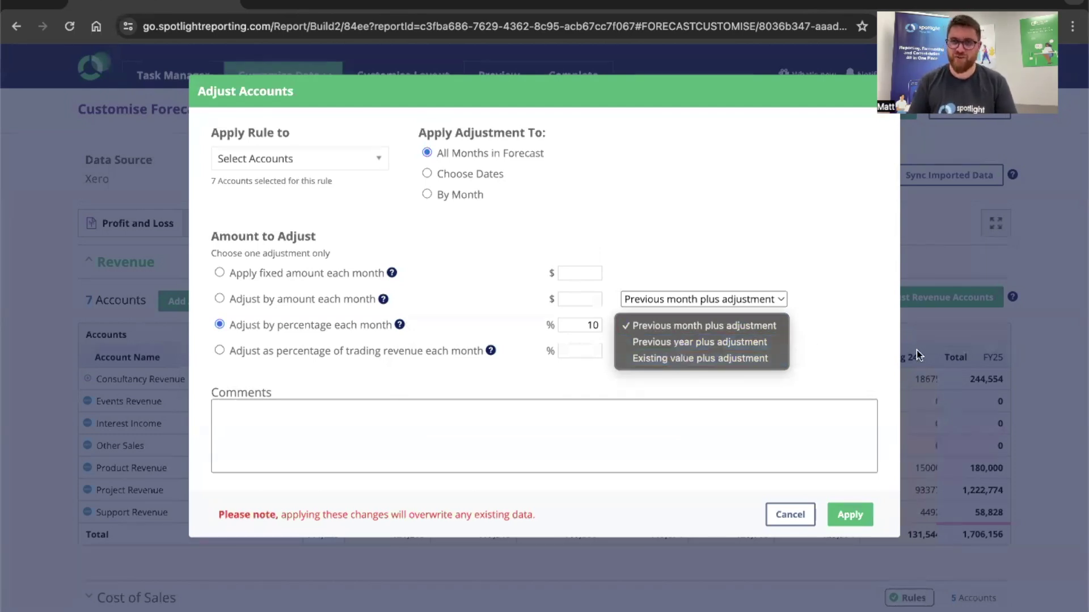
pyautogui.click(881, 352)
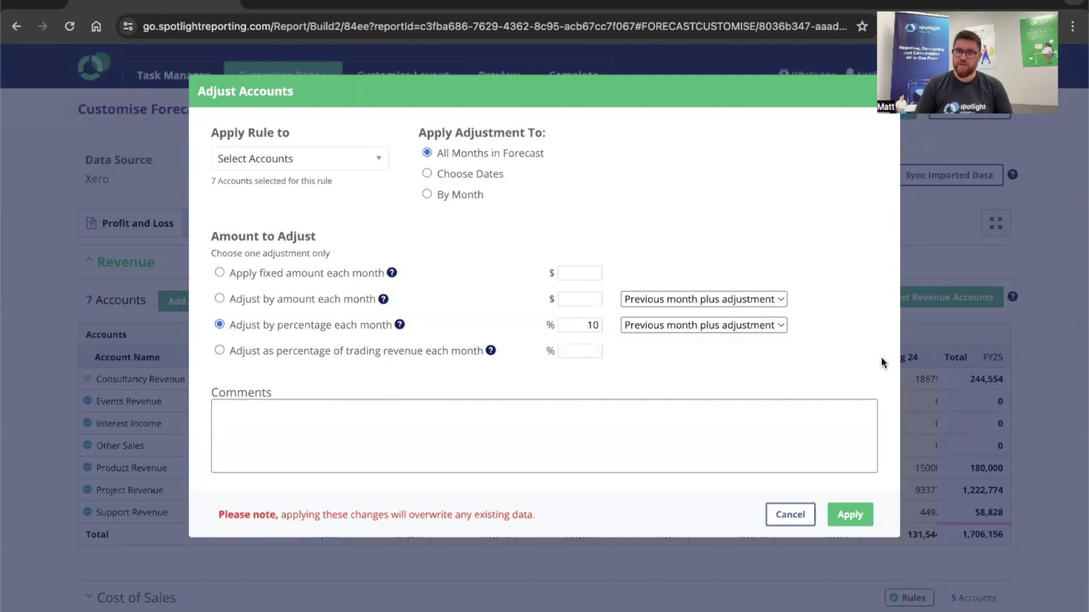
pyautogui.click(791, 516)
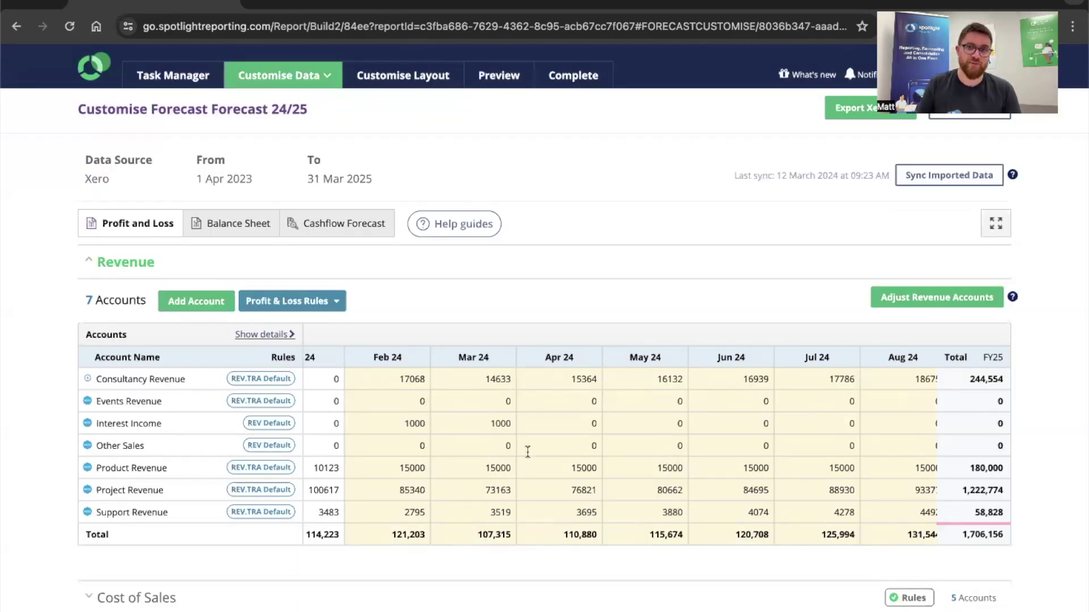
# Step: Expand Consultancy Revenue, examine the formula of its dynamic "Rev" rule and review the revenue rows
pyautogui.click(88, 380)
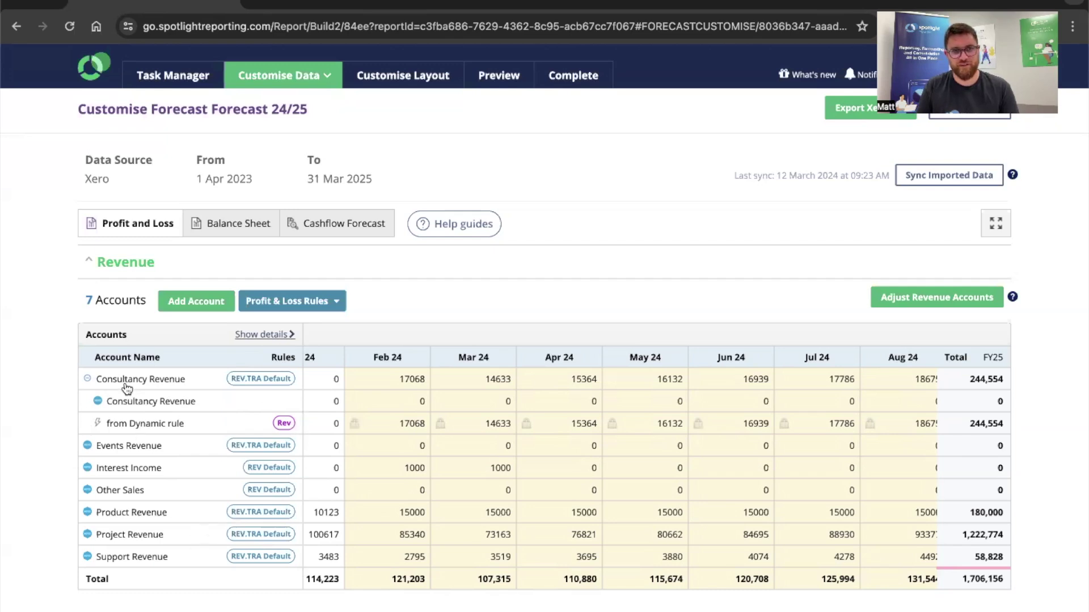
pyautogui.click(283, 424)
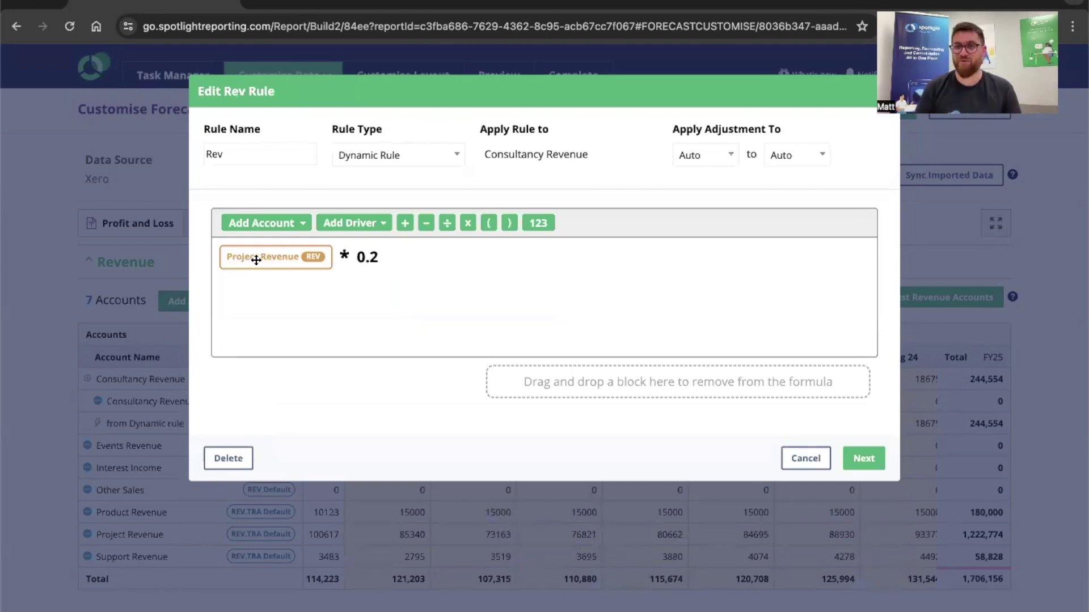
pyautogui.click(824, 457)
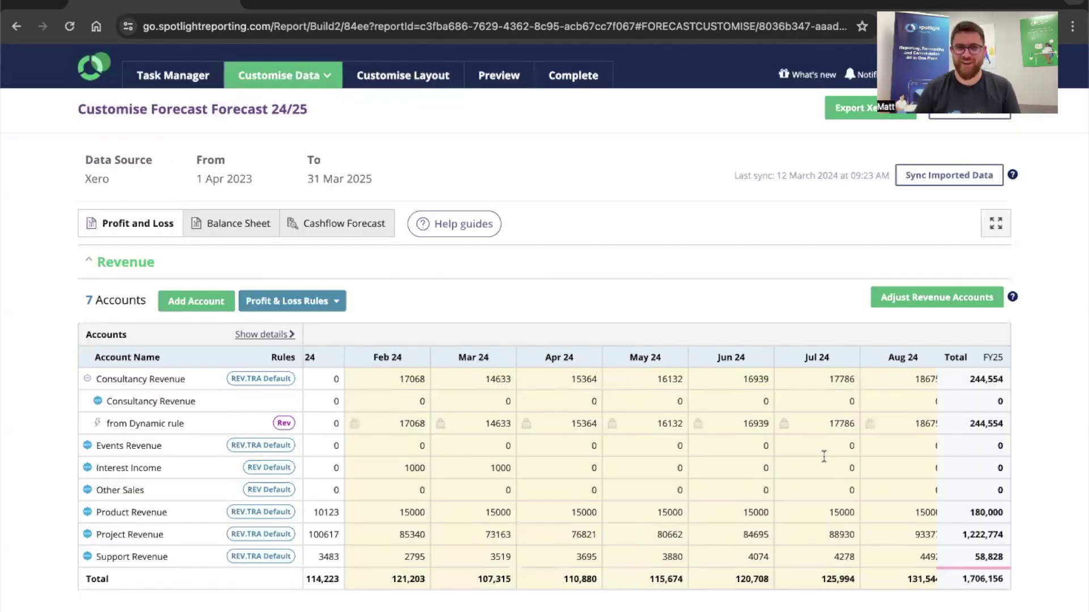
pyautogui.scroll(-2, 446, 457)
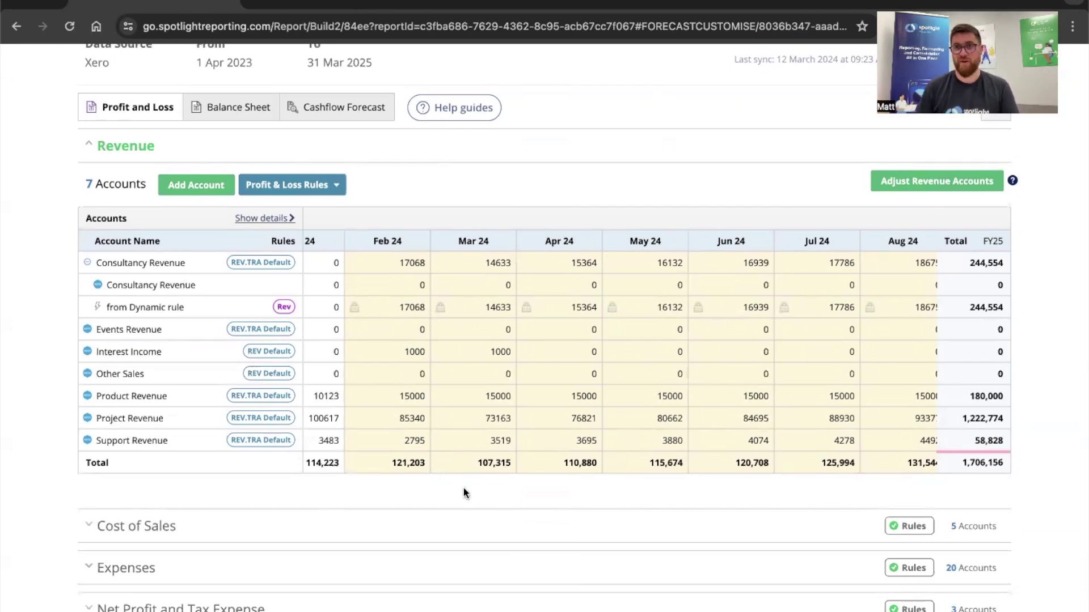
pyautogui.scroll(1, 463, 494)
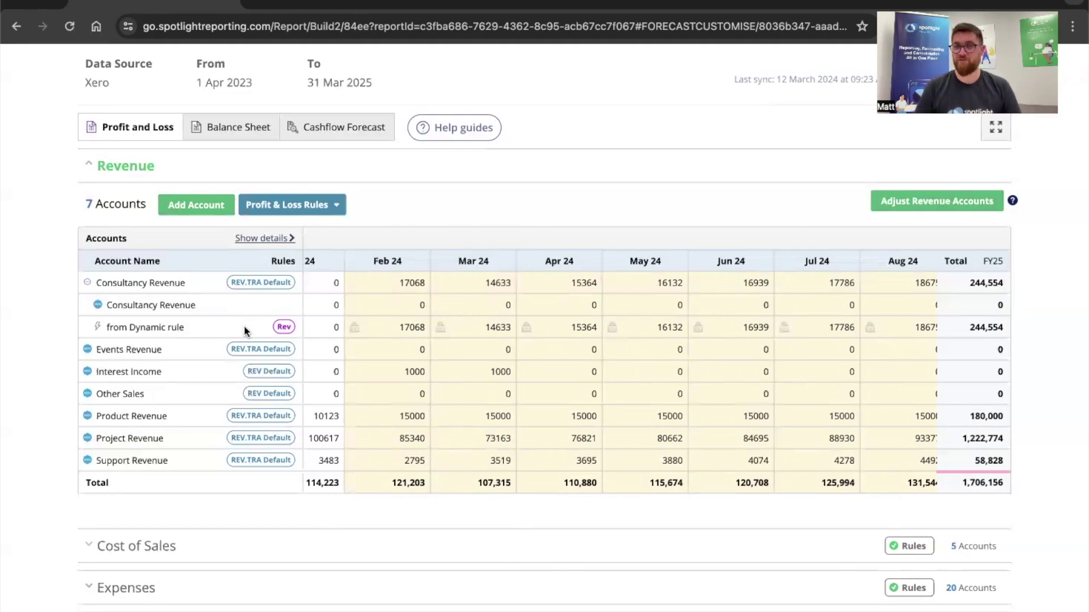
# Step: Expand the Expenses section below the revenue accounts for a brief look and collapse it again
pyautogui.scroll(-3, 259, 415)
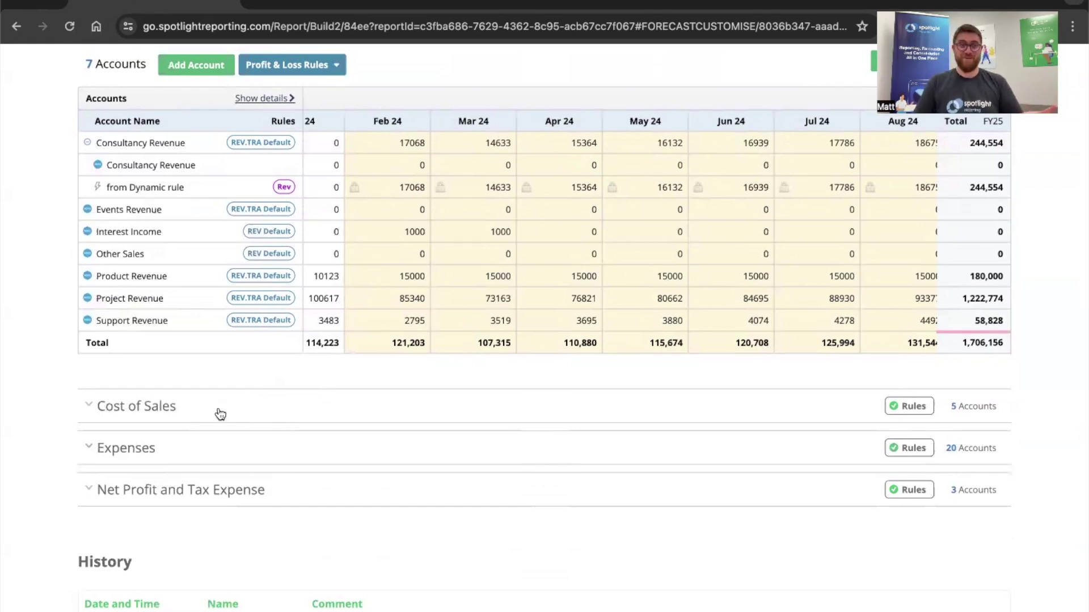
pyautogui.click(208, 454)
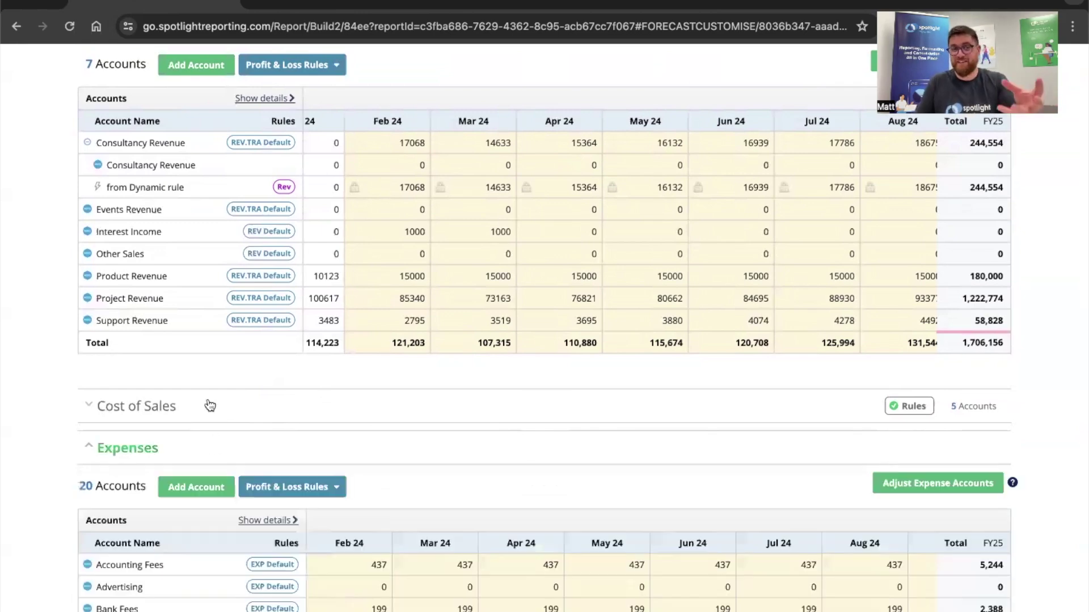
pyautogui.click(201, 447)
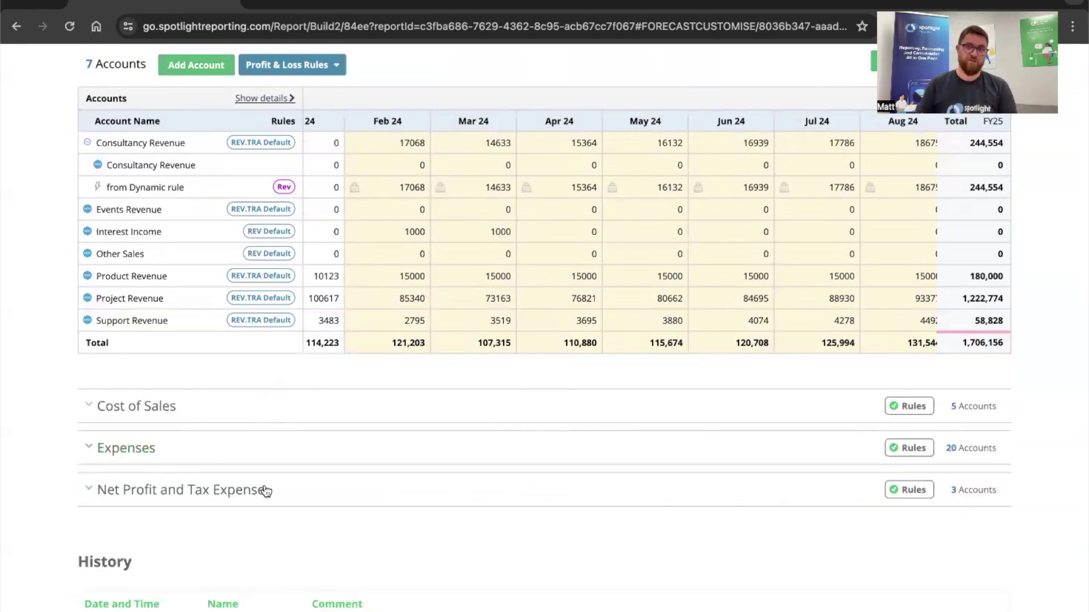
# Step: Review the timing of payments in Support Revenue's REV.TRA Default rule and cancel the rule editor
pyautogui.scroll(3, 267, 491)
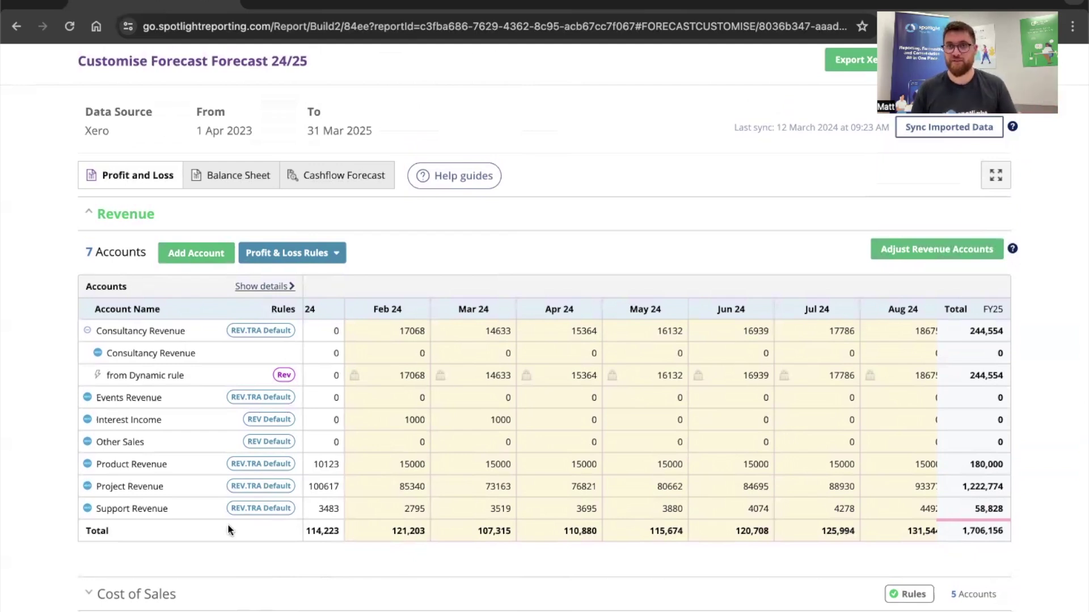
pyautogui.click(253, 508)
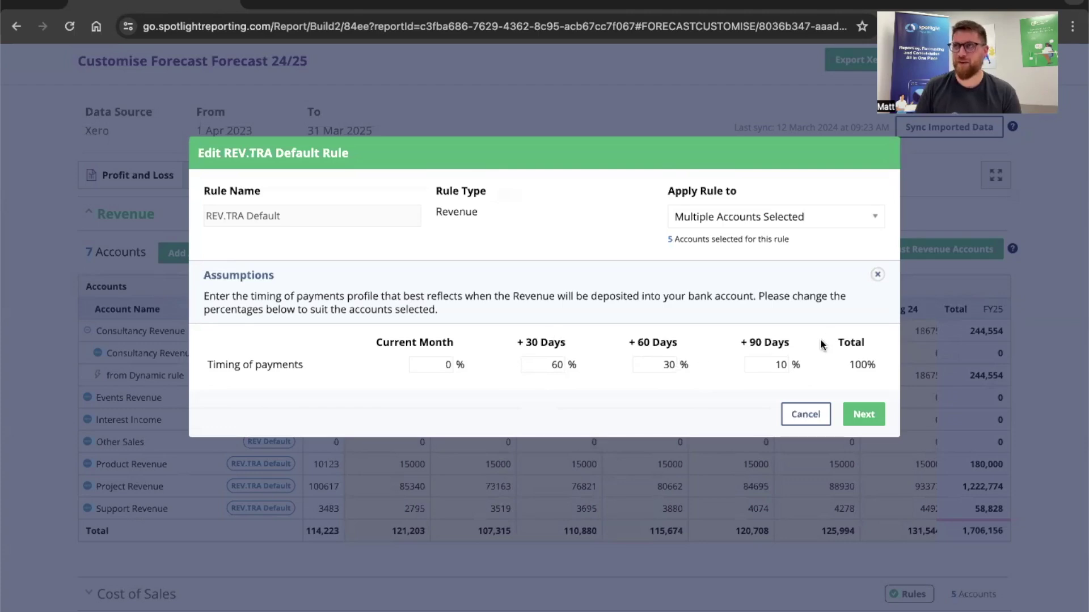
pyautogui.click(801, 417)
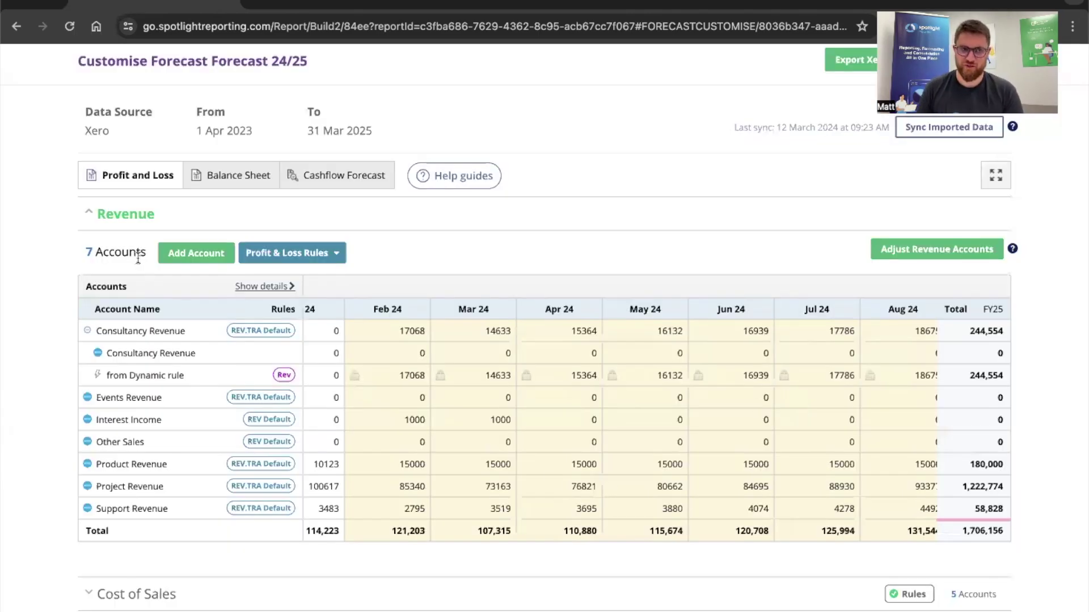
# Step: Expand Expenses and Net Profit and Tax Expense and review their accounts, rules and monthly values
pyautogui.scroll(-3, 154, 377)
pyautogui.scroll(-1, 163, 423)
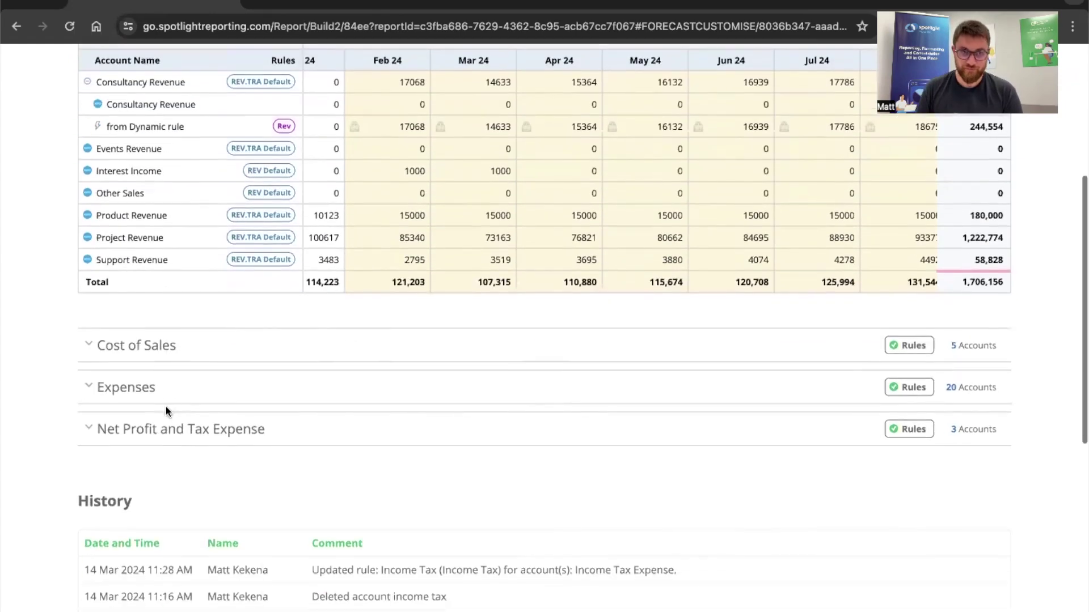
pyautogui.click(168, 394)
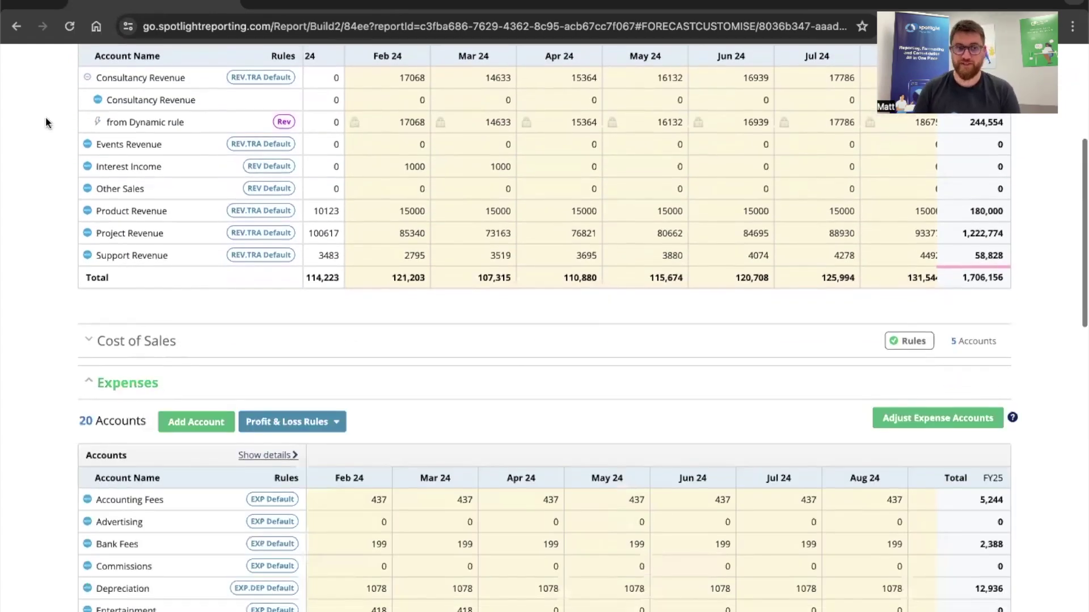
pyautogui.scroll(-5, 133, 243)
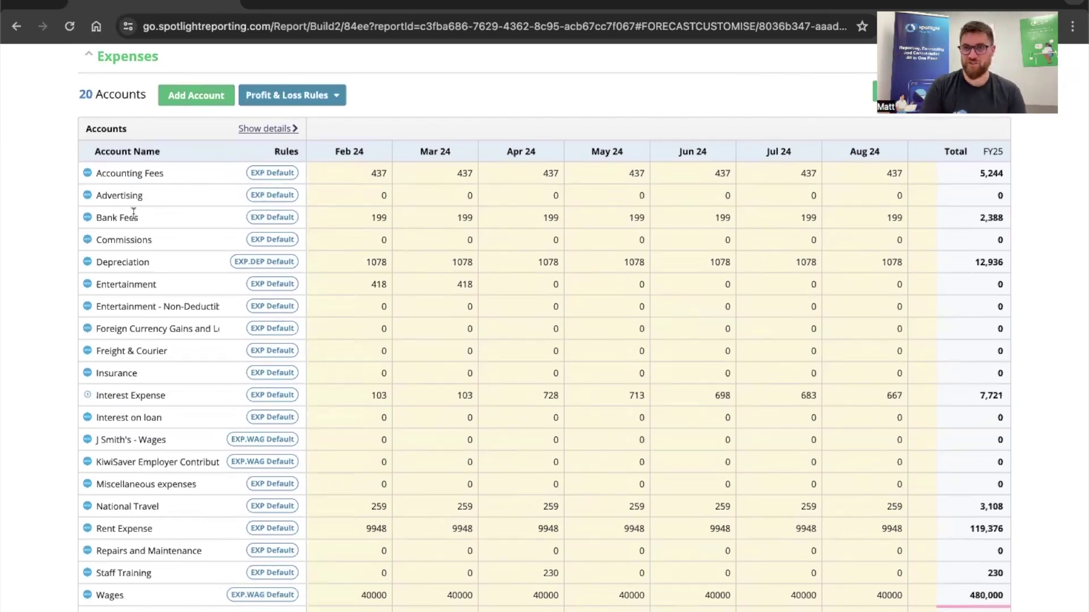
pyautogui.scroll(-3, 134, 213)
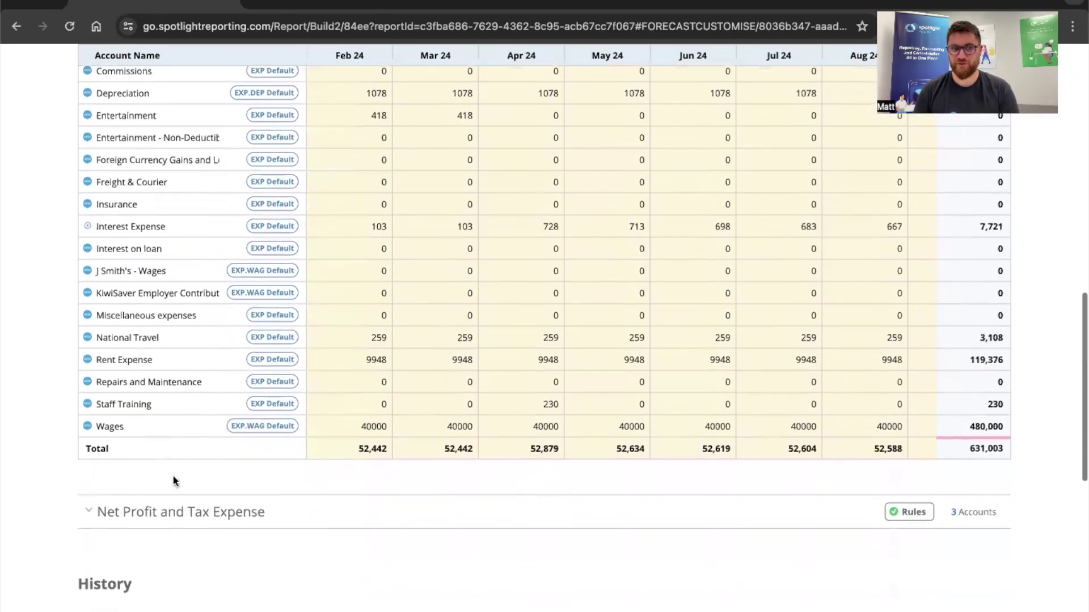
pyautogui.scroll(-1, 284, 400)
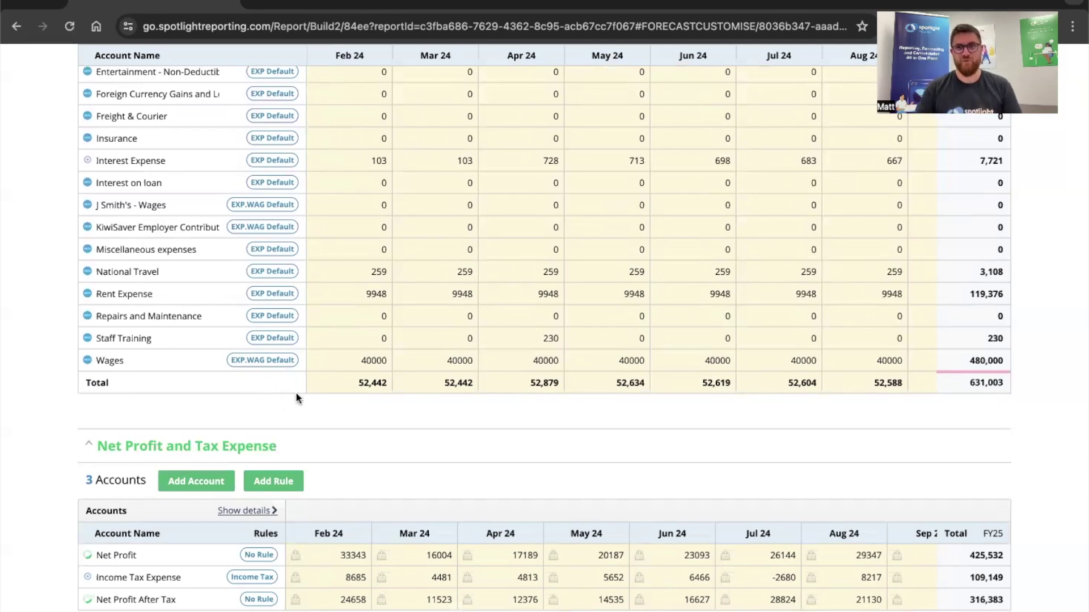
pyautogui.scroll(20, 461, 390)
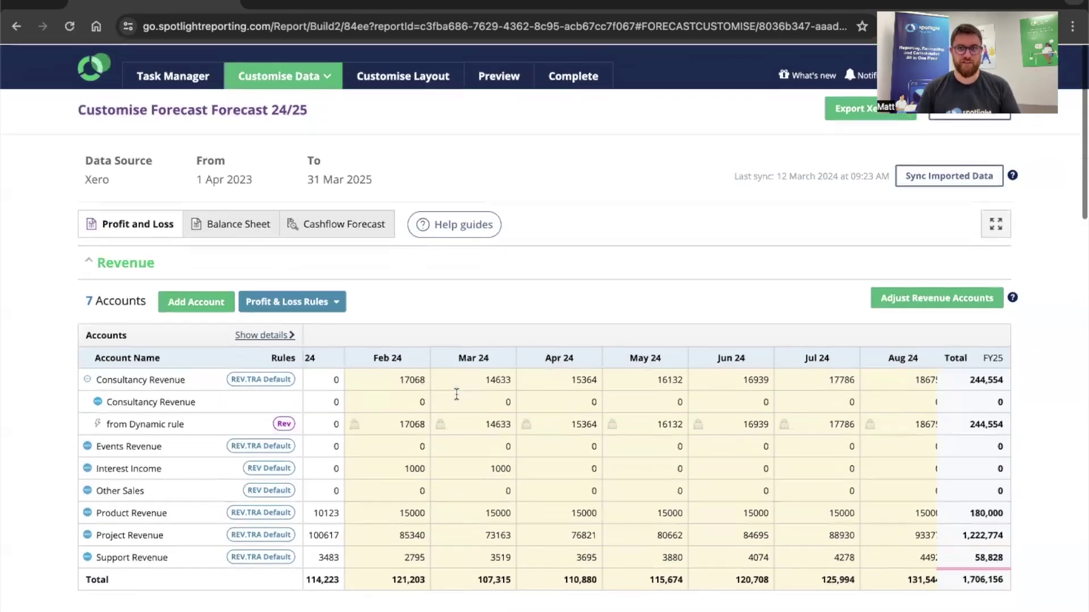
# Step: Open the forecast's task settings, inspect the tax settings and the Payroll Taxes Schedule's payment months, and close the settings
pyautogui.click(951, 118)
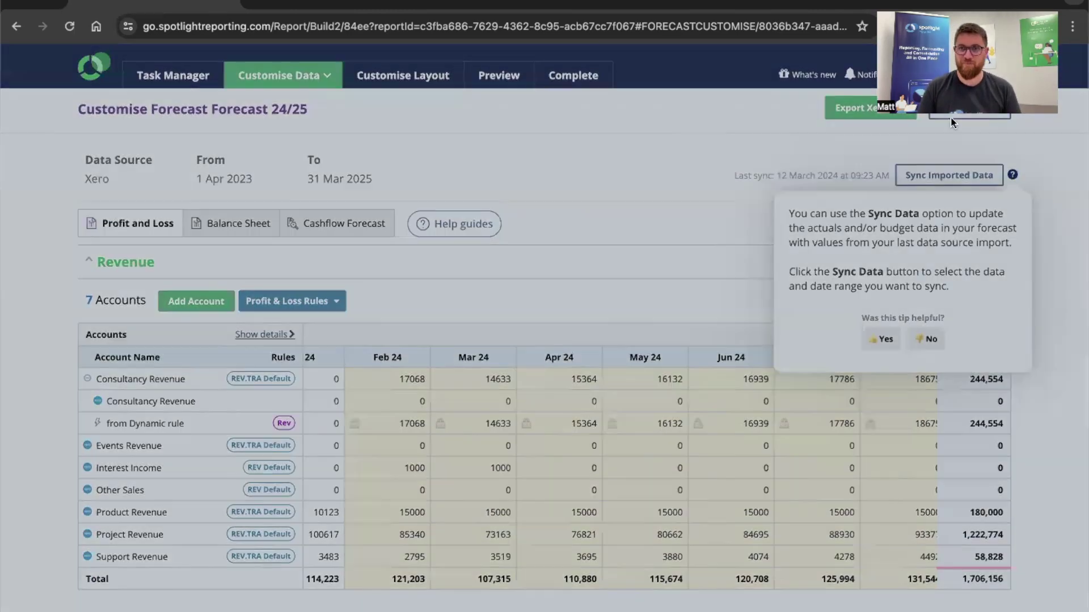
pyautogui.scroll(-3, 890, 379)
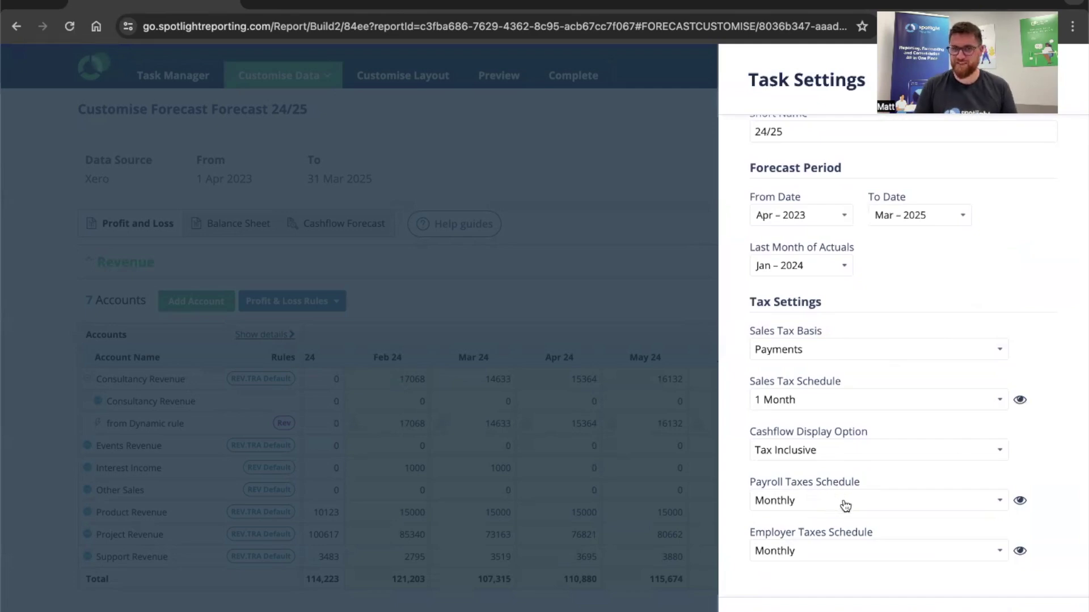
pyautogui.click(986, 511)
pyautogui.click(1019, 501)
pyautogui.scroll(-3, 1026, 494)
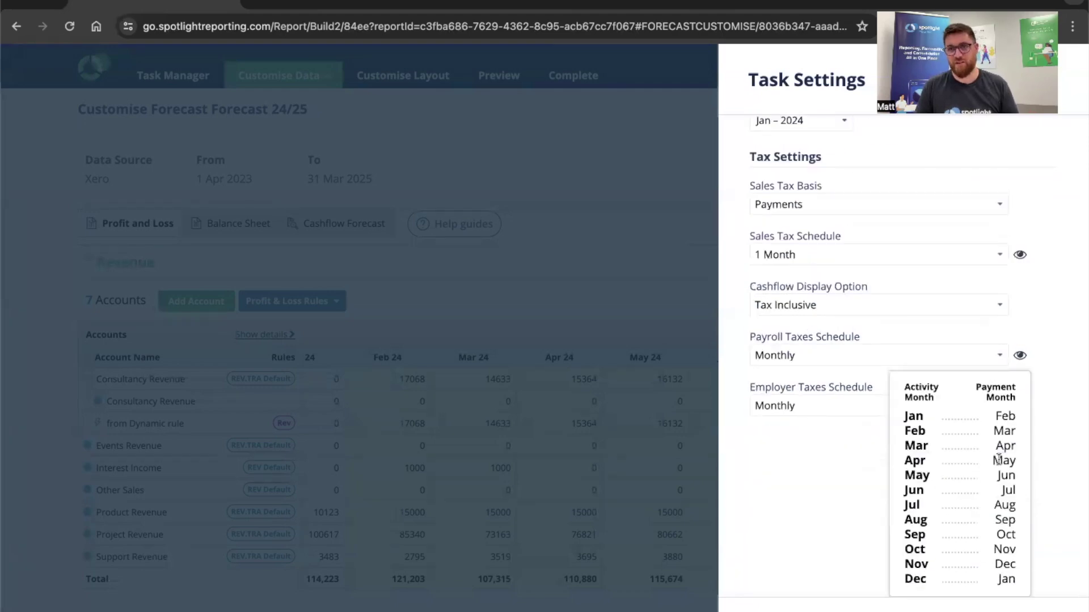
pyautogui.scroll(3, 859, 415)
pyautogui.click(880, 553)
pyautogui.click(1065, 564)
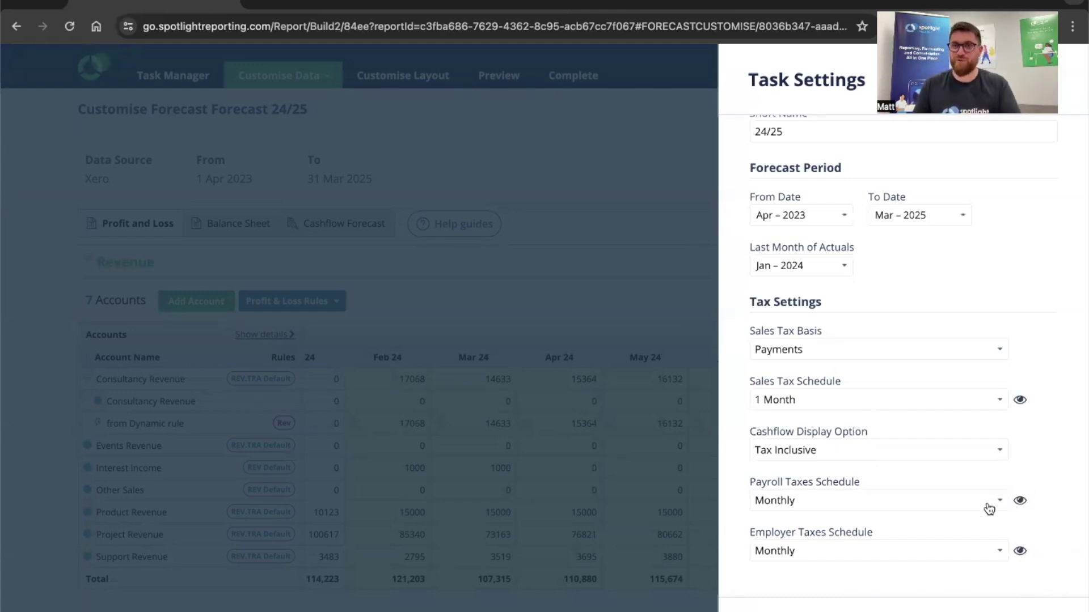
pyautogui.click(913, 611)
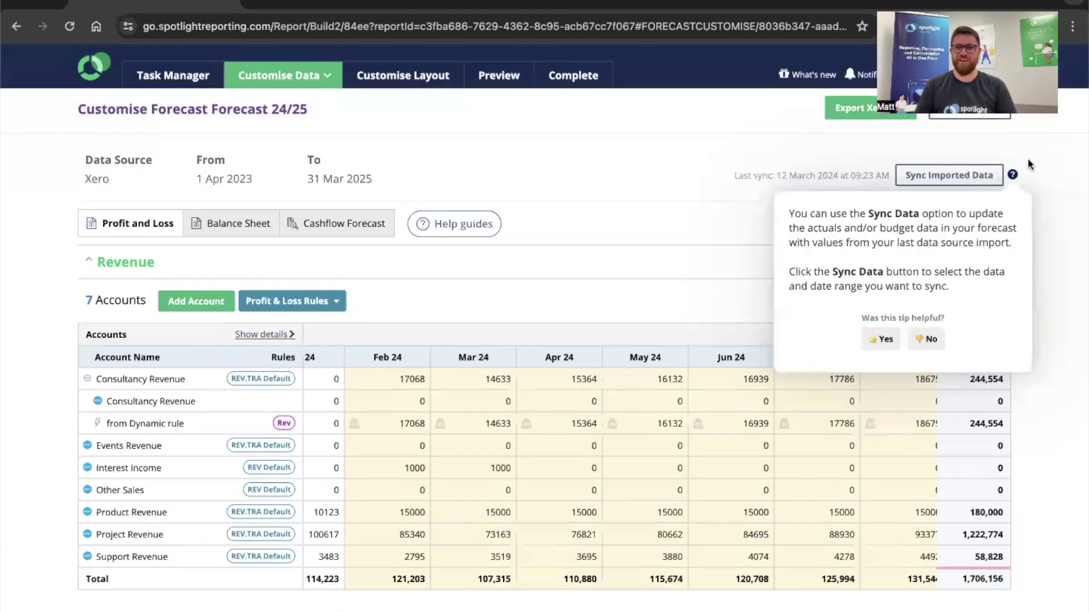
# Step: Dismiss the Sync Imported Data help tip, collapse the Expenses section and return to the start of the forecast
pyautogui.click(1013, 176)
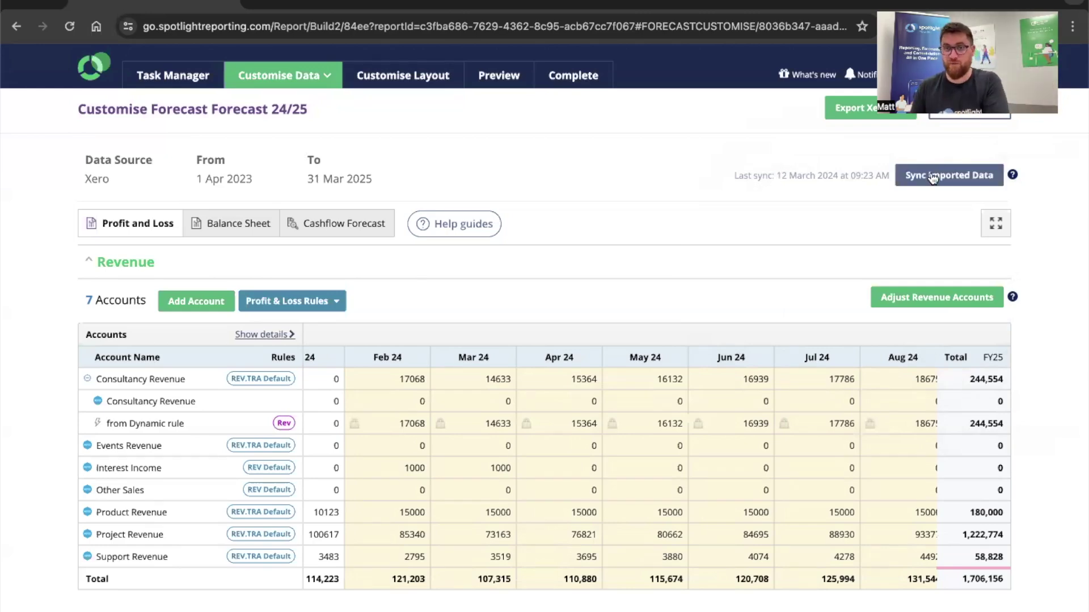
pyautogui.scroll(-2, 763, 386)
pyautogui.scroll(-2, 763, 385)
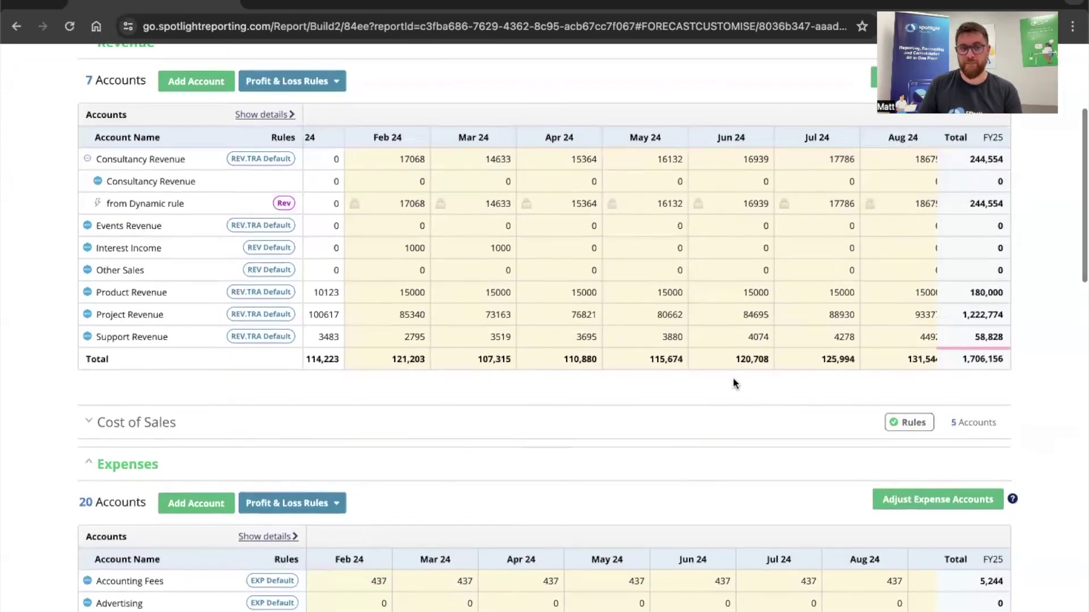
pyautogui.click(355, 456)
pyautogui.scroll(4, 355, 456)
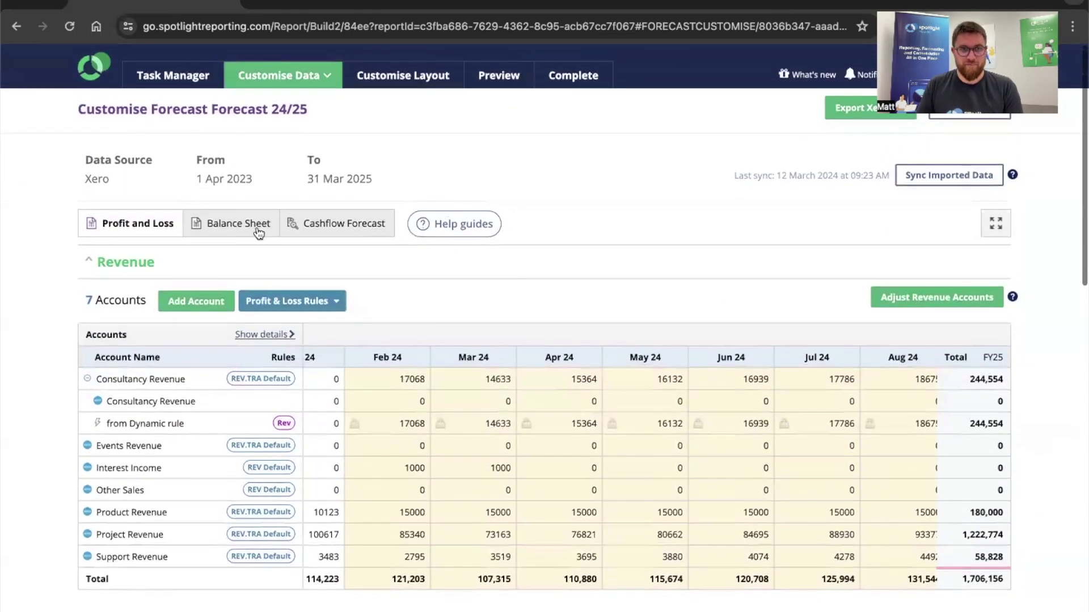
# Step: Show the forecast's Balance Sheet, review the accounts and rules under Current Liabilities and collapse that section
pyautogui.click(237, 223)
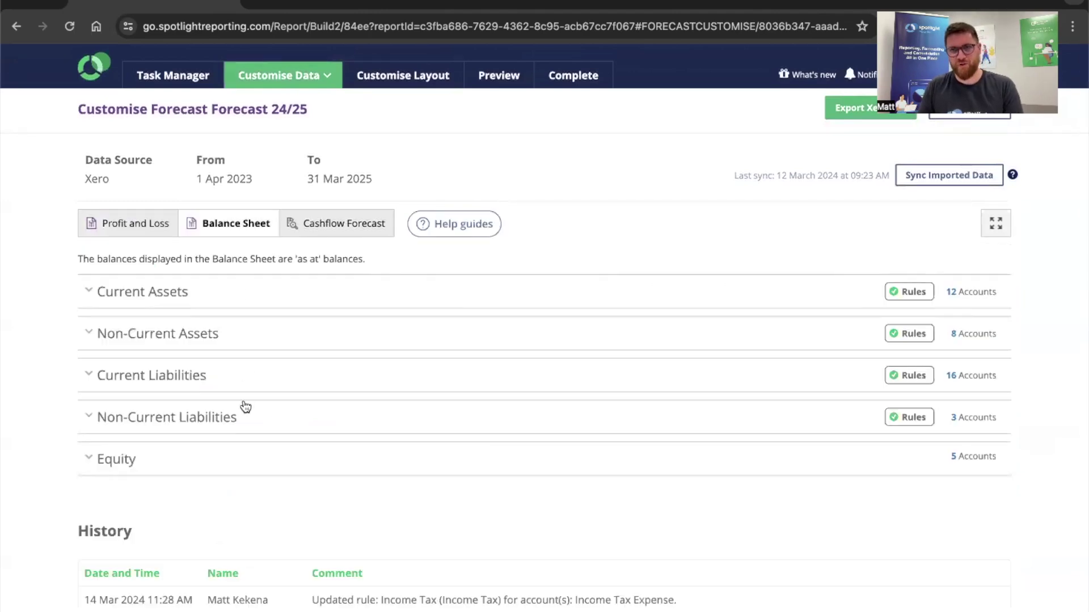
pyautogui.click(293, 376)
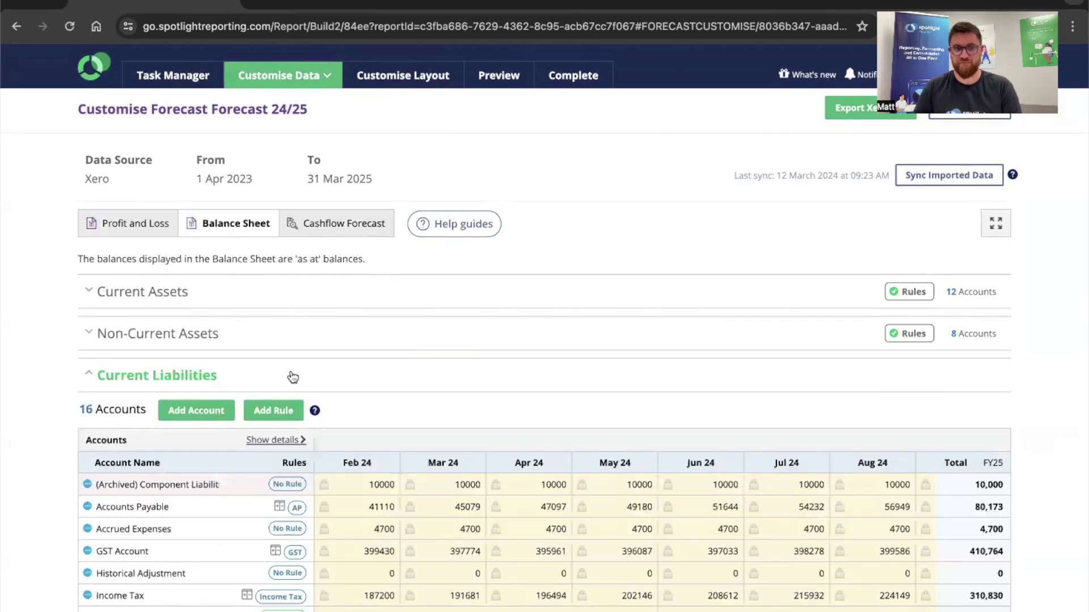
pyautogui.scroll(-3, 316, 406)
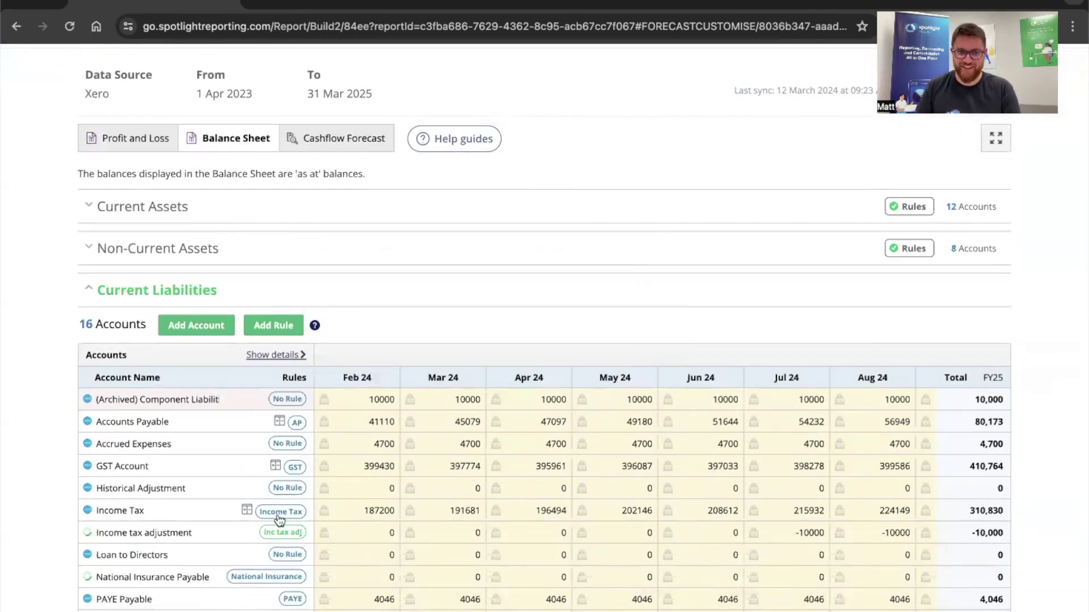
pyautogui.scroll(-2, 276, 513)
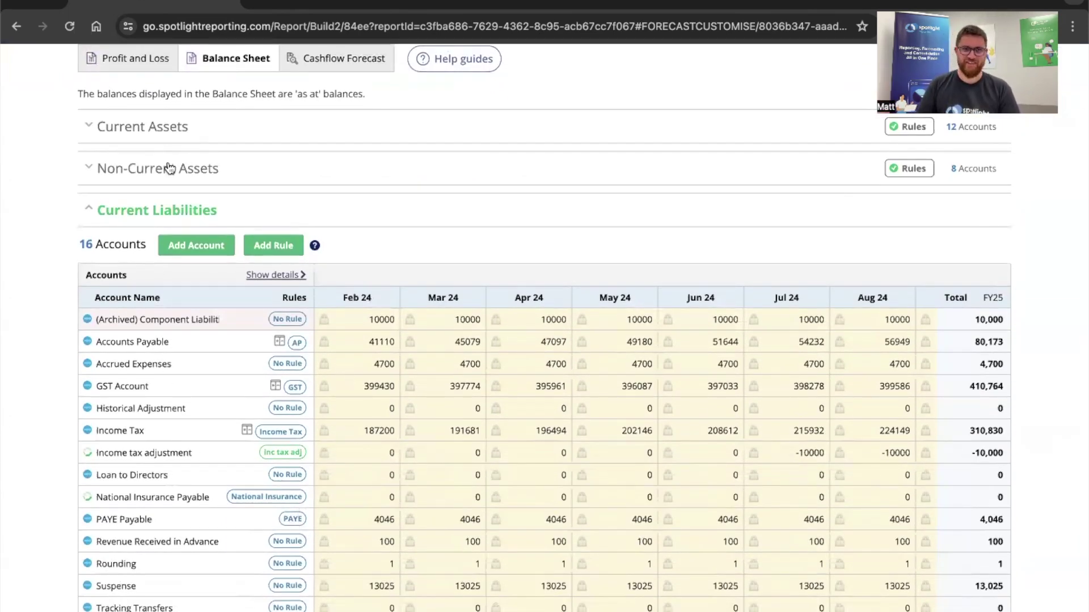
pyautogui.click(184, 220)
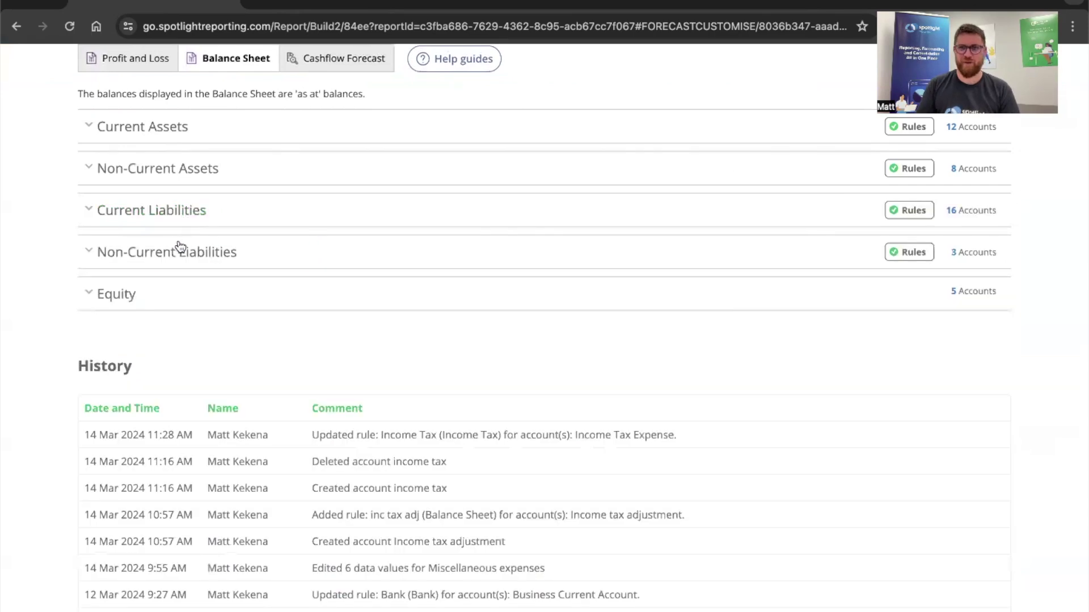
# Step: Expand Non-Current Liabilities, review the Car Loan rule's loan details and amortisation schedule, and cancel the rule editor
pyautogui.click(182, 250)
pyautogui.scroll(-3, 240, 391)
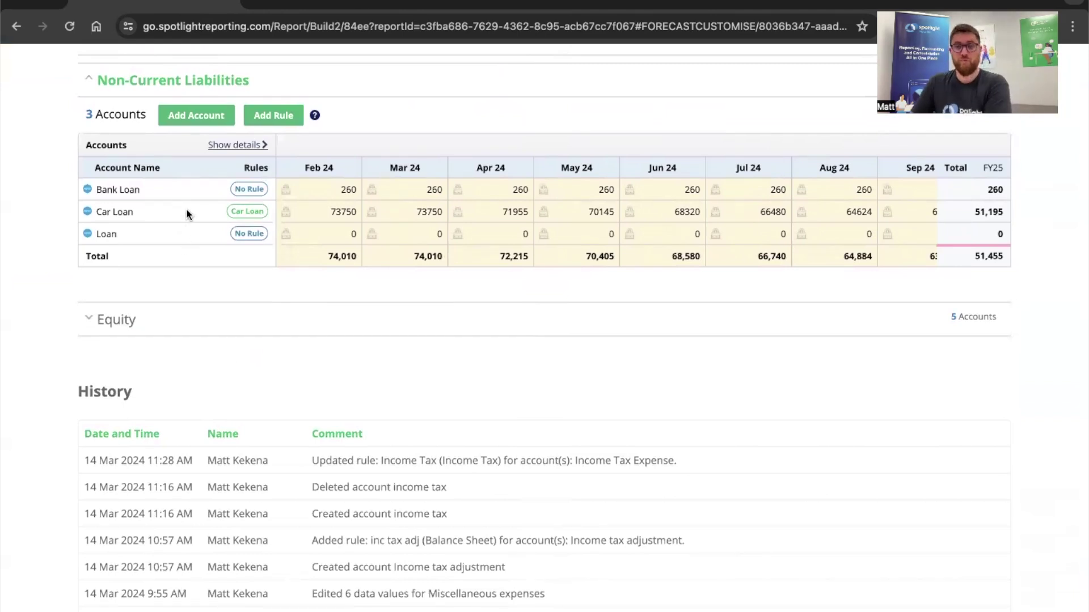
pyautogui.click(260, 214)
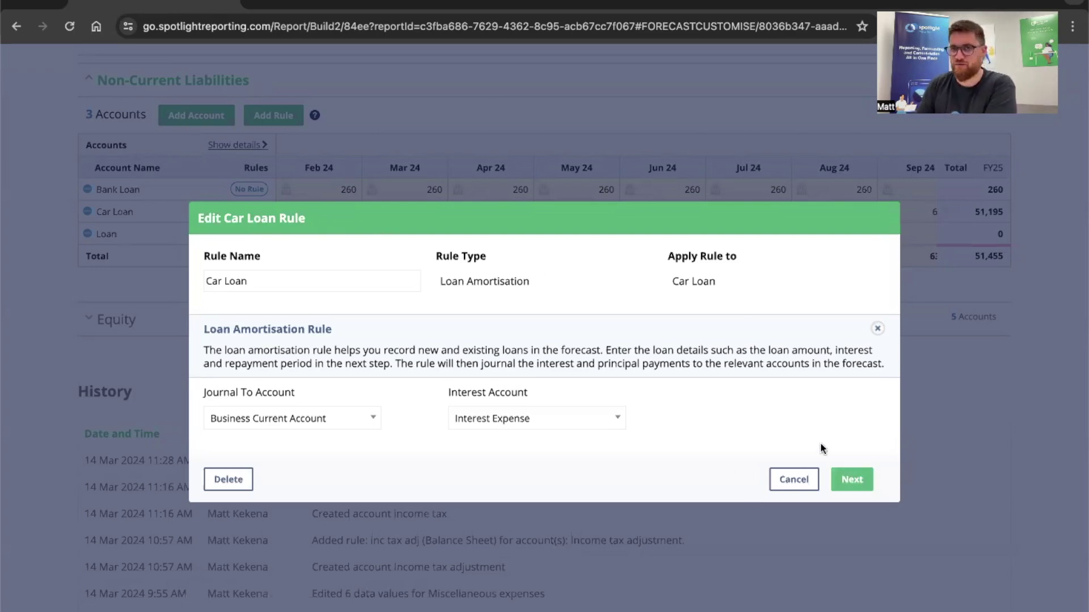
pyautogui.click(856, 479)
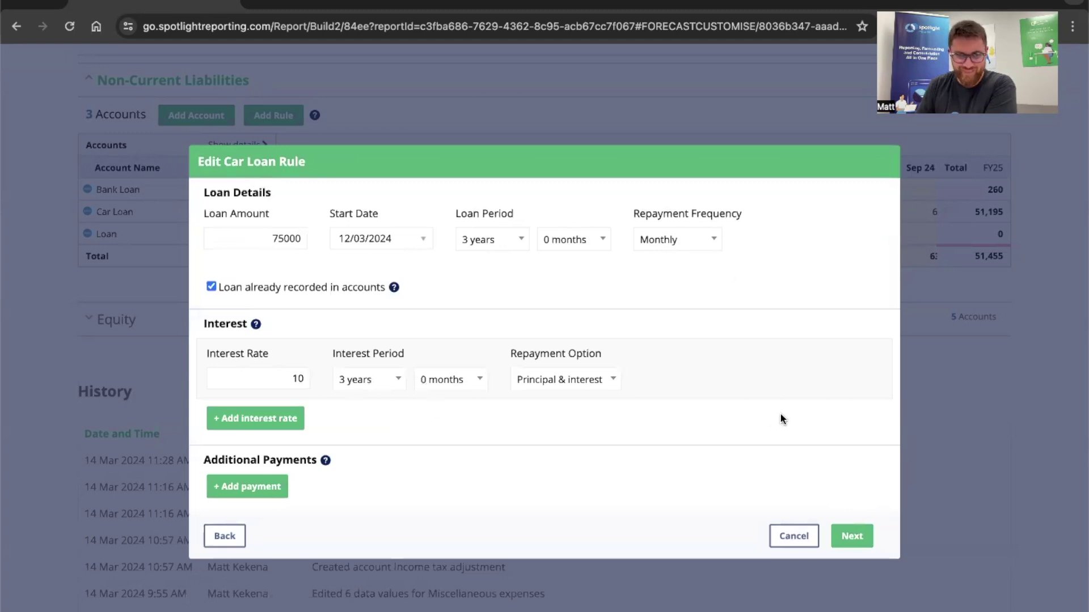
pyautogui.click(845, 530)
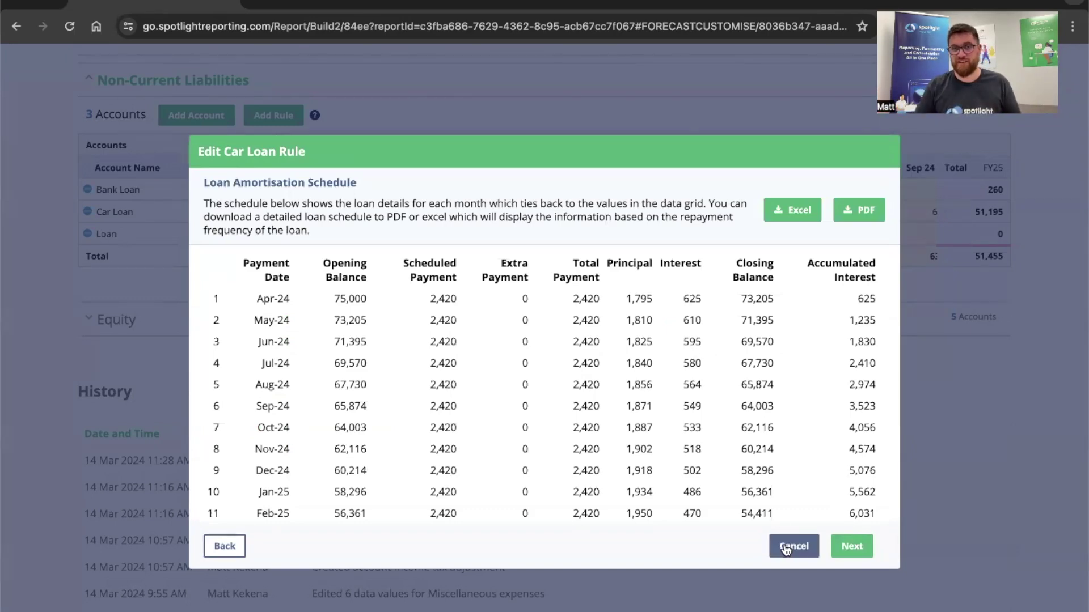
pyautogui.click(784, 546)
pyautogui.scroll(6, 329, 137)
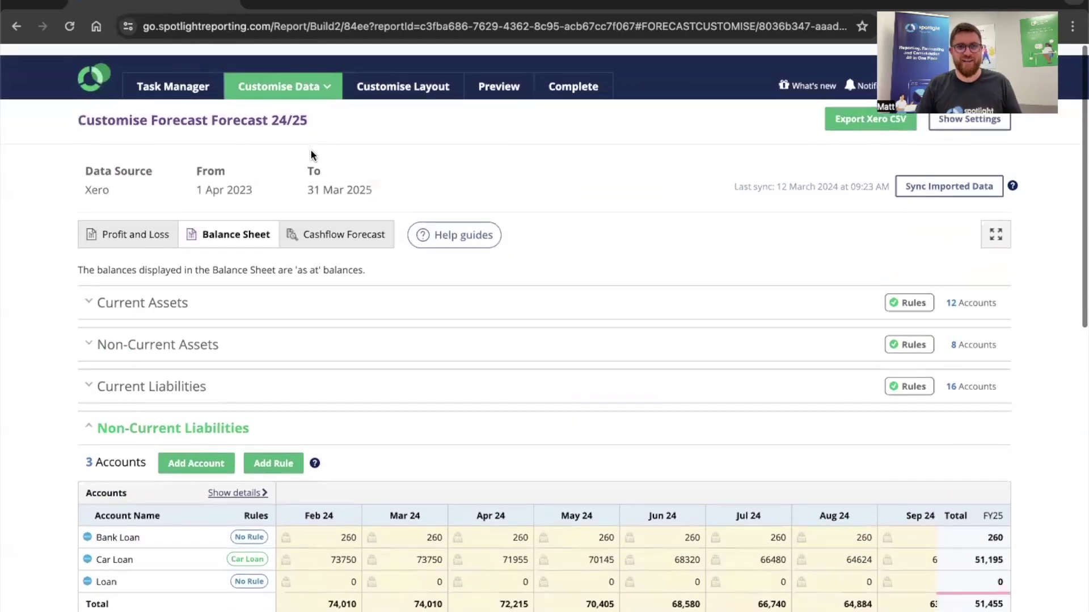
# Step: Show the Cashflow Forecast, expand OPEX and Liabilities and examine their monthly cash flows by account
pyautogui.click(306, 223)
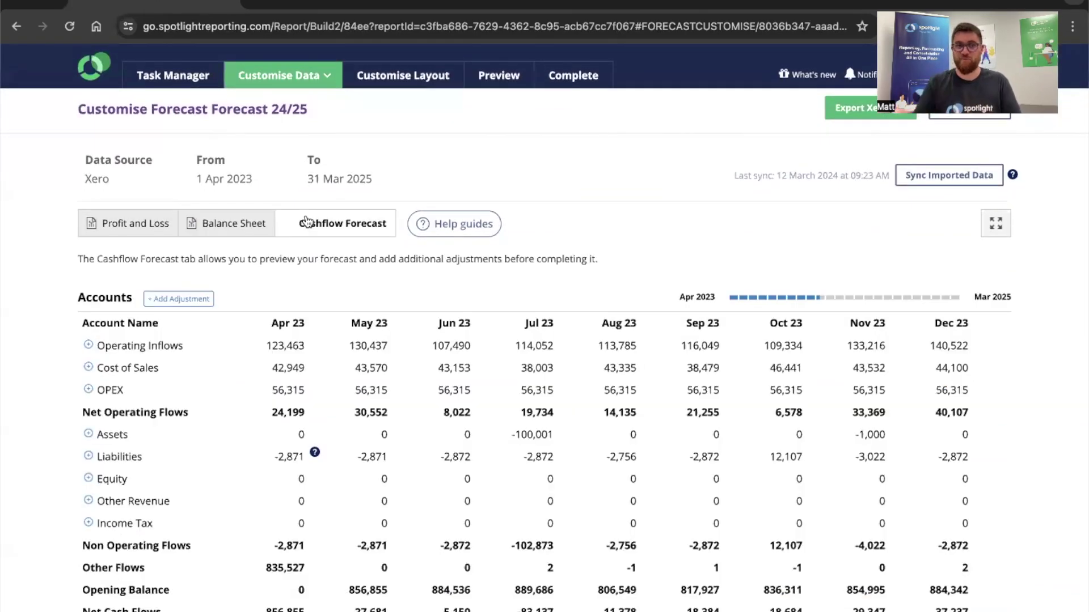
pyautogui.click(88, 389)
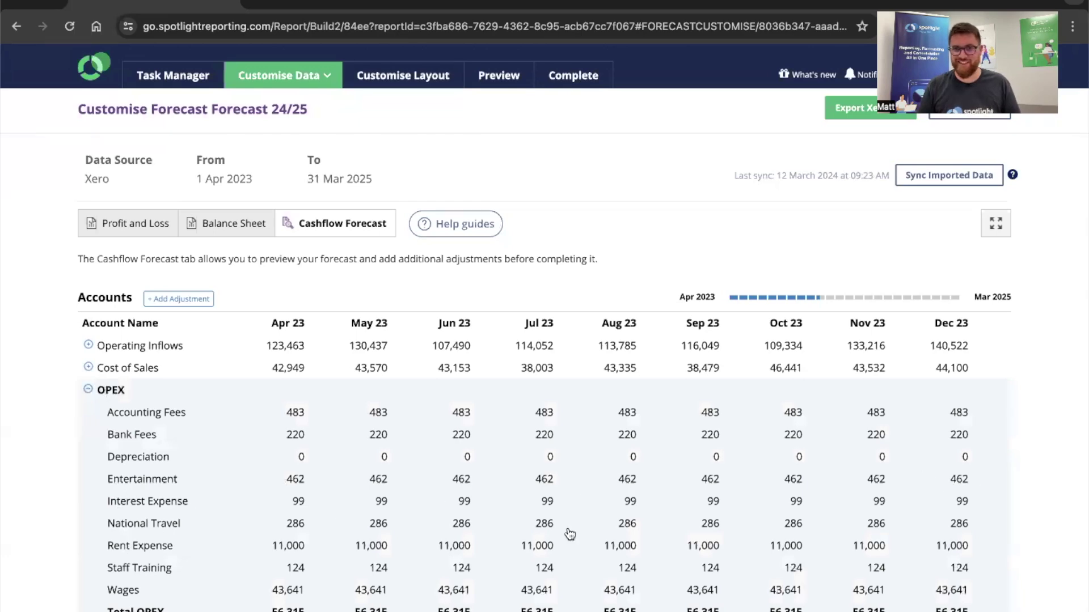
pyautogui.scroll(-5, 86, 532)
pyautogui.scroll(-3, 87, 531)
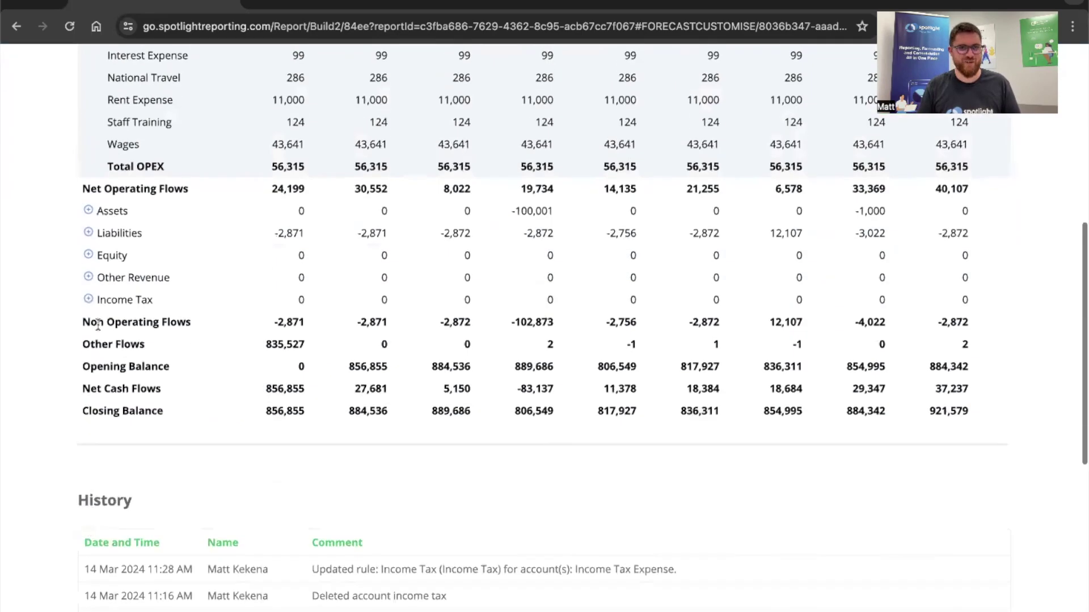
pyautogui.click(89, 233)
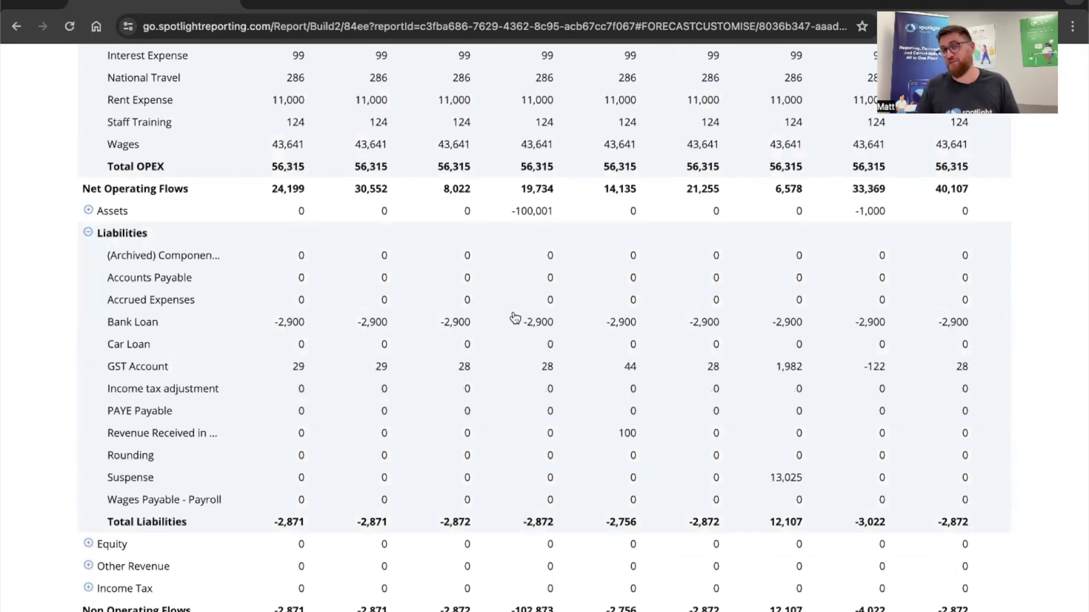
pyautogui.scroll(-1, 442, 319)
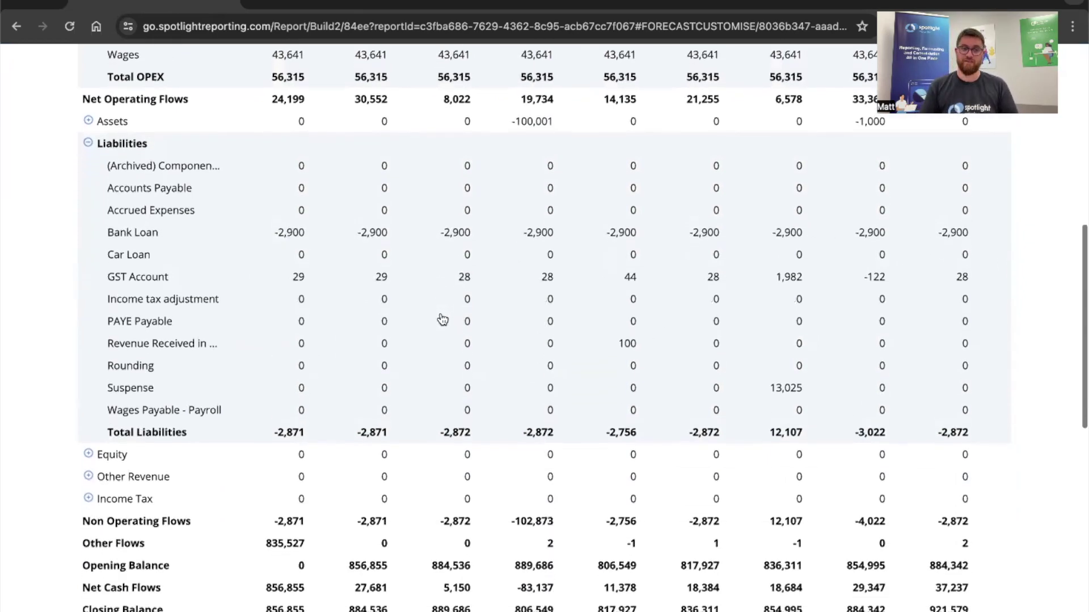
# Step: Collapse the OPEX and Liabilities sections of the Cashflow Forecast
pyautogui.scroll(10, 442, 319)
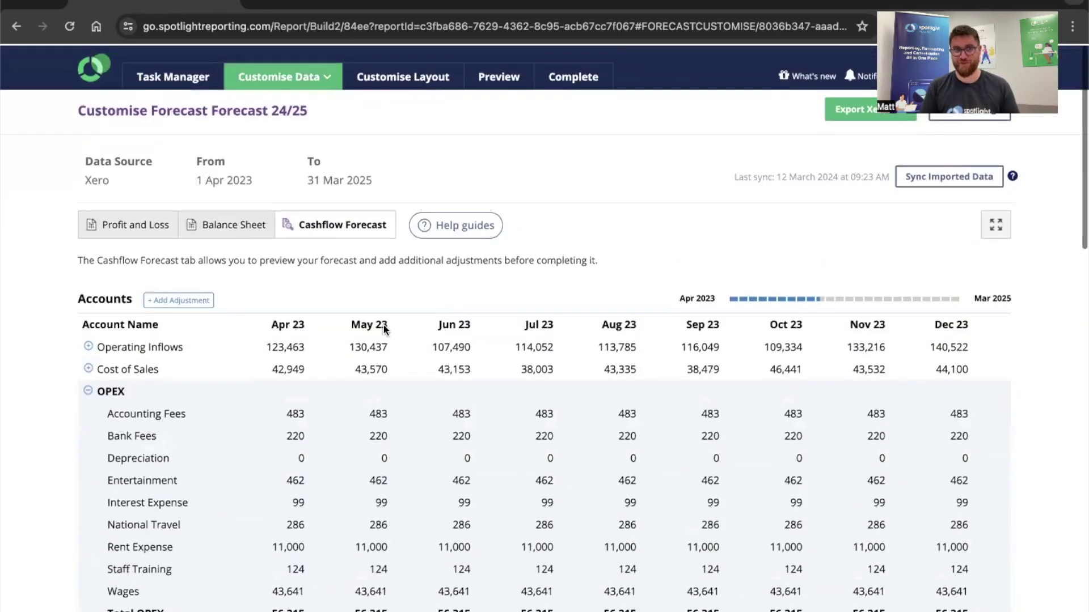
pyautogui.click(88, 390)
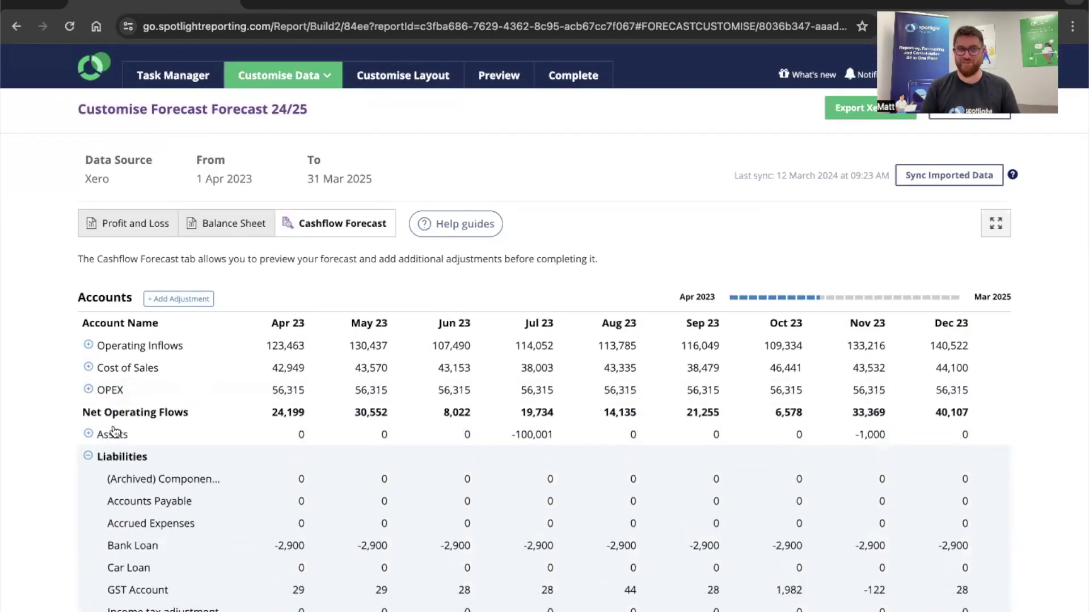
pyautogui.click(88, 457)
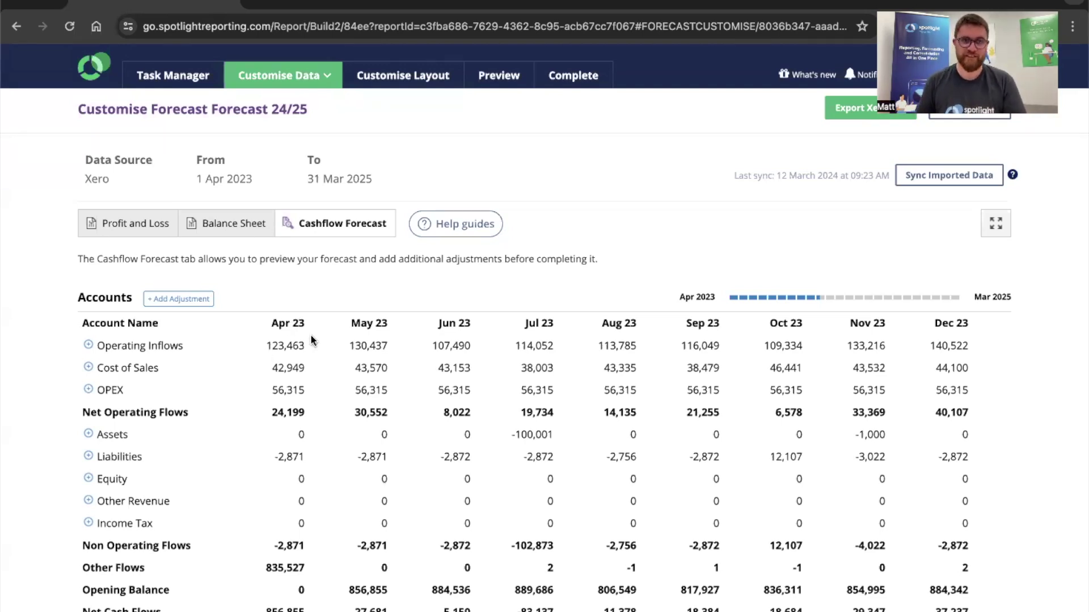
# Step: Show the forecast report's layout customisation and review all its pages, from the Cover Page to the comparison reports
pyautogui.click(393, 82)
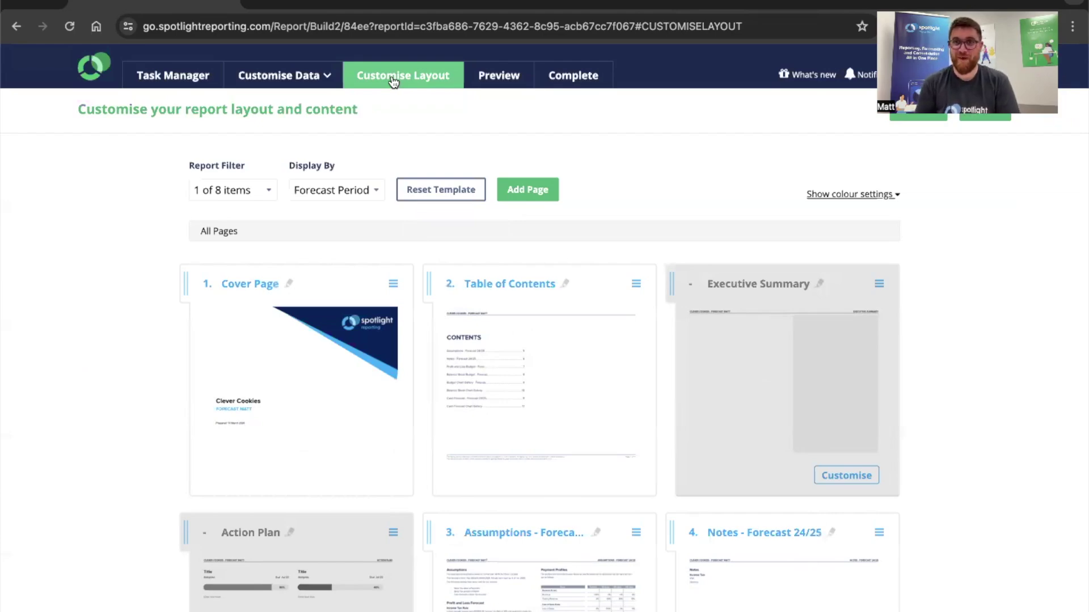
pyautogui.scroll(-6, 616, 255)
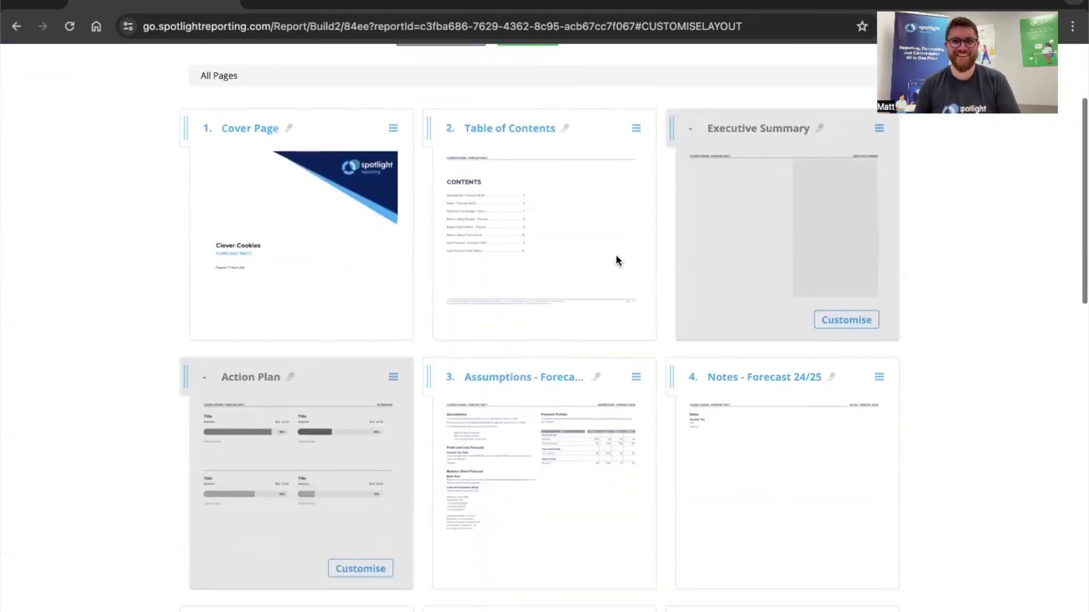
pyautogui.scroll(-5, 616, 255)
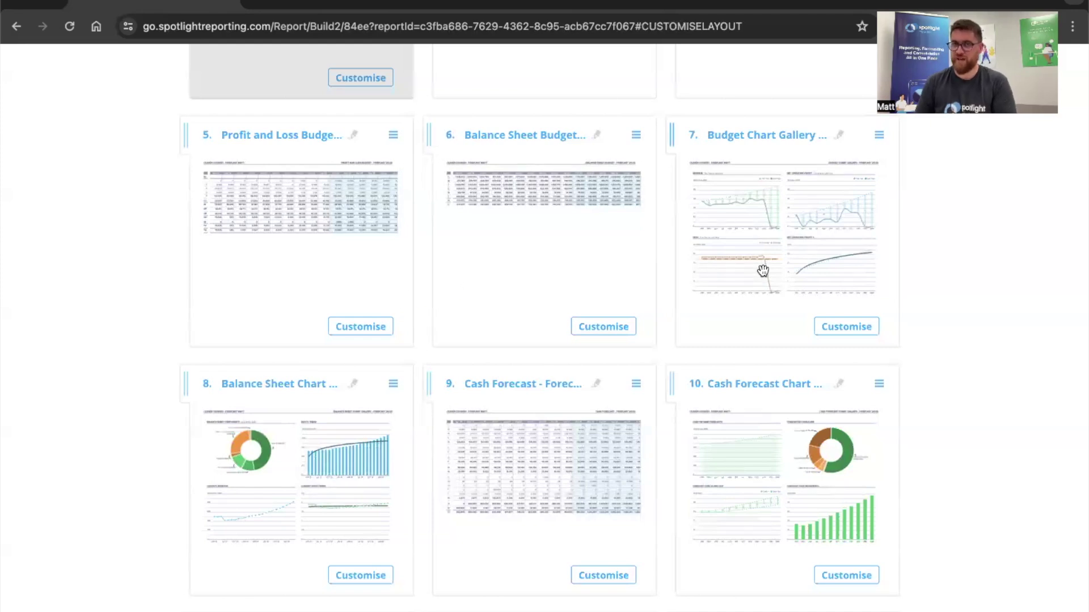
pyautogui.scroll(-3, 760, 273)
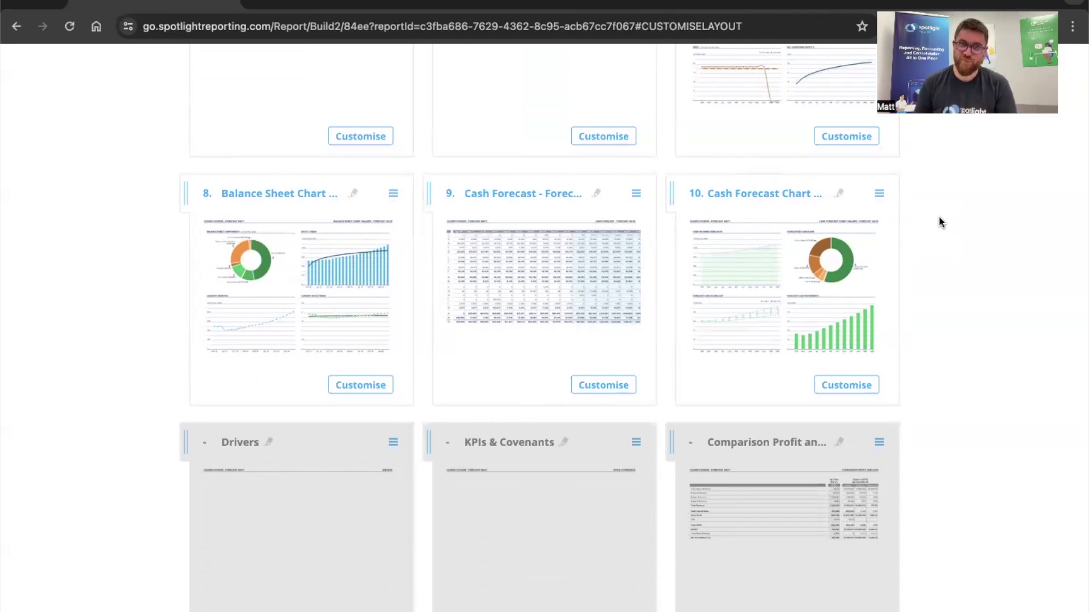
pyautogui.scroll(-4, 938, 222)
pyautogui.scroll(-1, 907, 227)
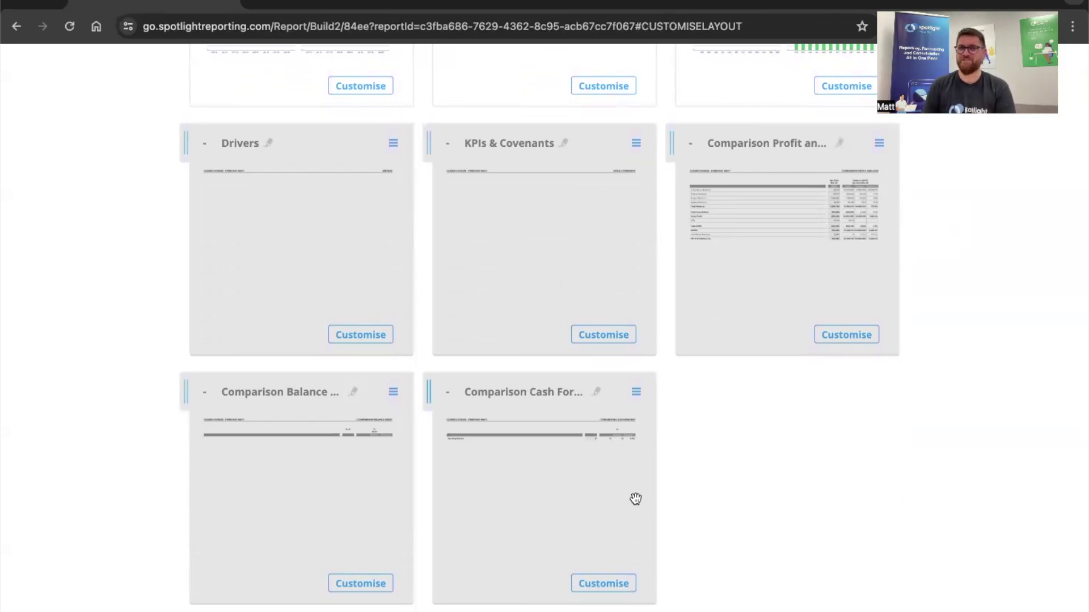
pyautogui.scroll(15, 609, 496)
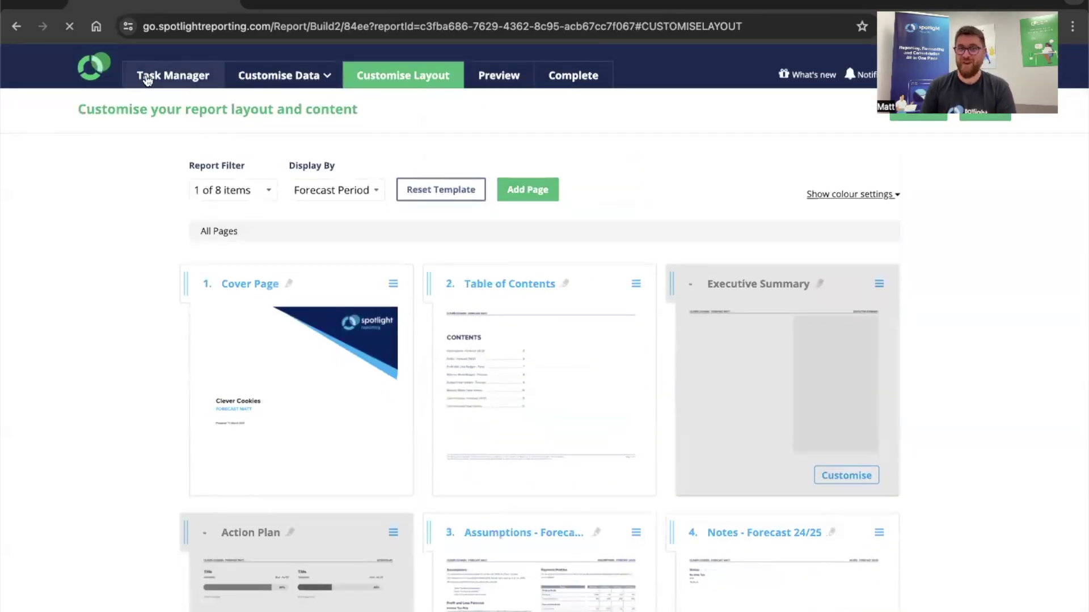
# Step: Show the Task Manager for Clever Cookies and review its list of forecast tasks and scenarios
pyautogui.click(149, 78)
pyautogui.scroll(-1, 336, 465)
pyautogui.scroll(-4, 335, 470)
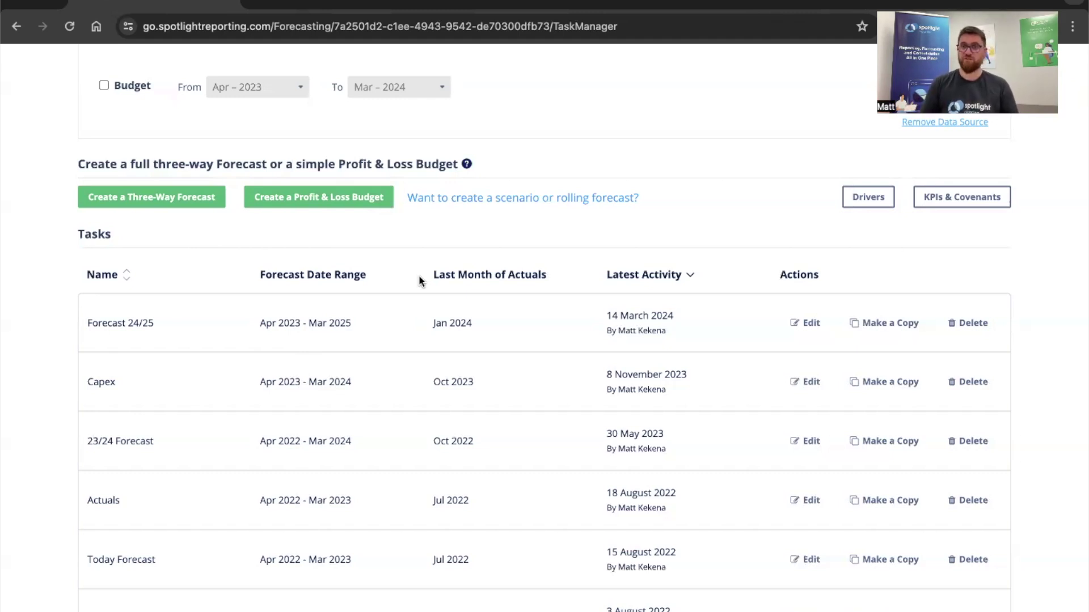
pyautogui.scroll(-2, 389, 286)
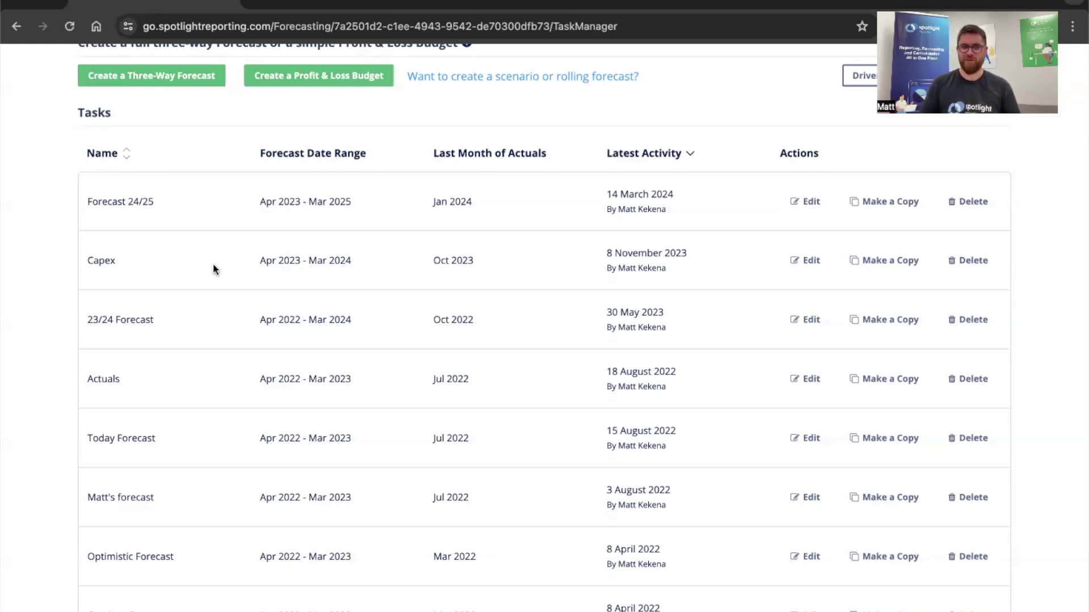
pyautogui.scroll(6, 212, 264)
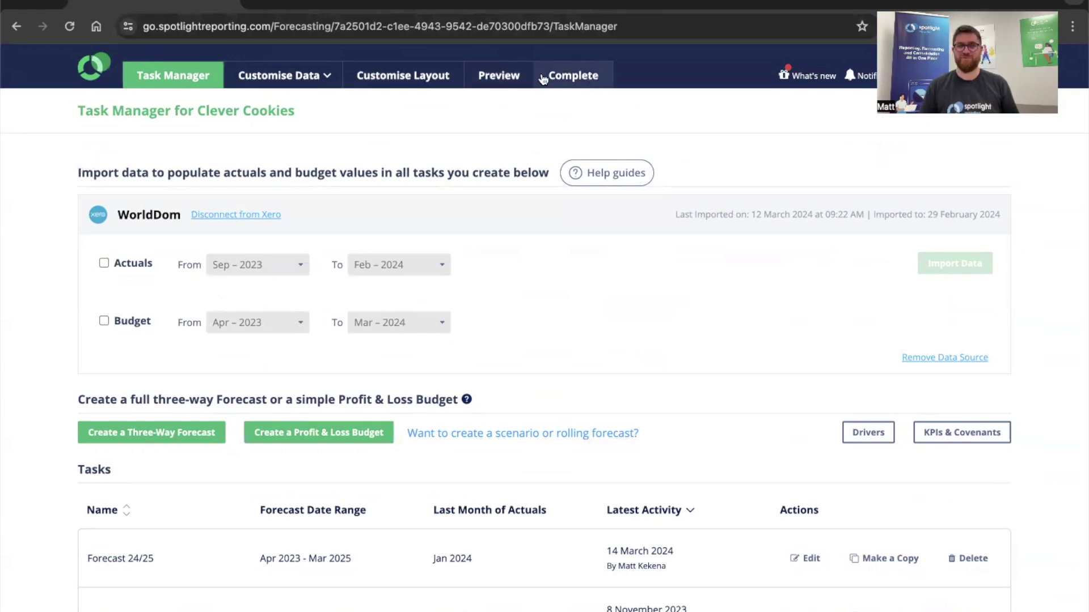
# Step: Return to the forecasting organisation list, open the Fruit Group's management page and review its currency, forecast dates and organisations
pyautogui.click(81, 68)
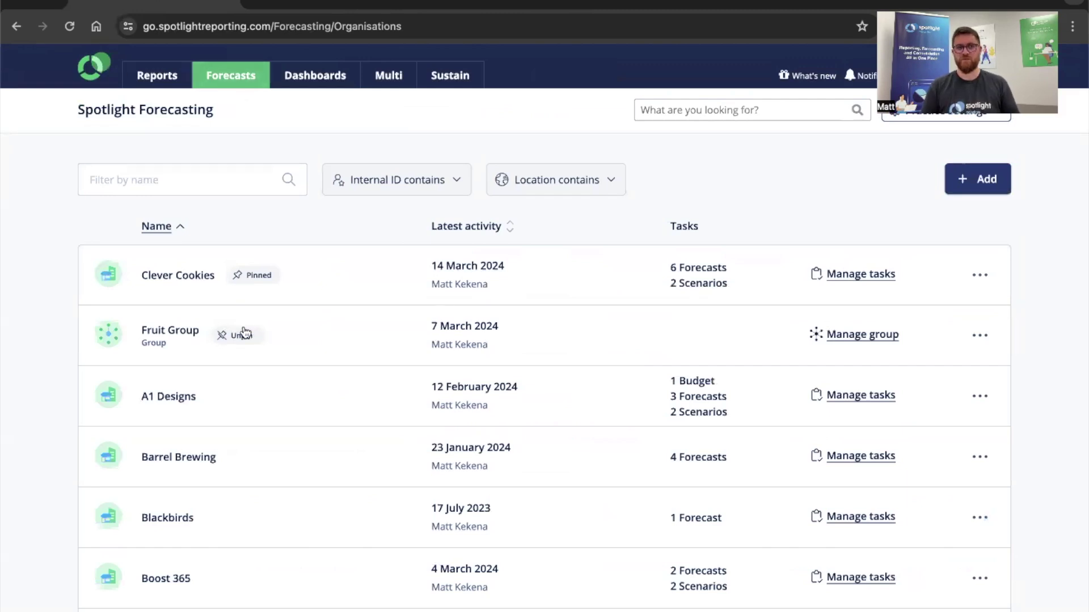
pyautogui.click(870, 336)
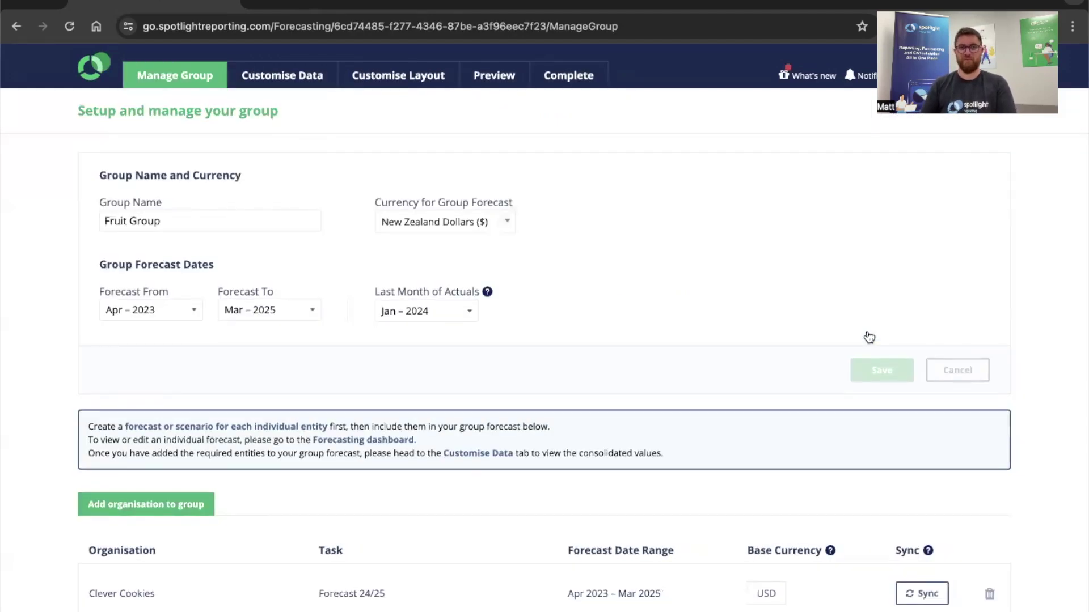
pyautogui.scroll(-1, 375, 487)
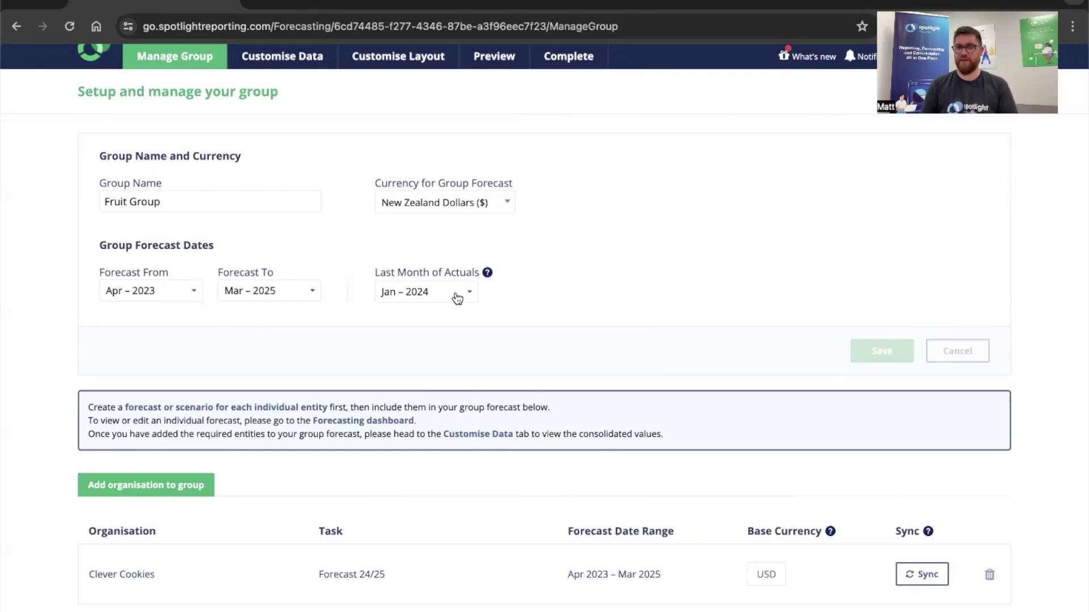
pyautogui.scroll(-1, 453, 297)
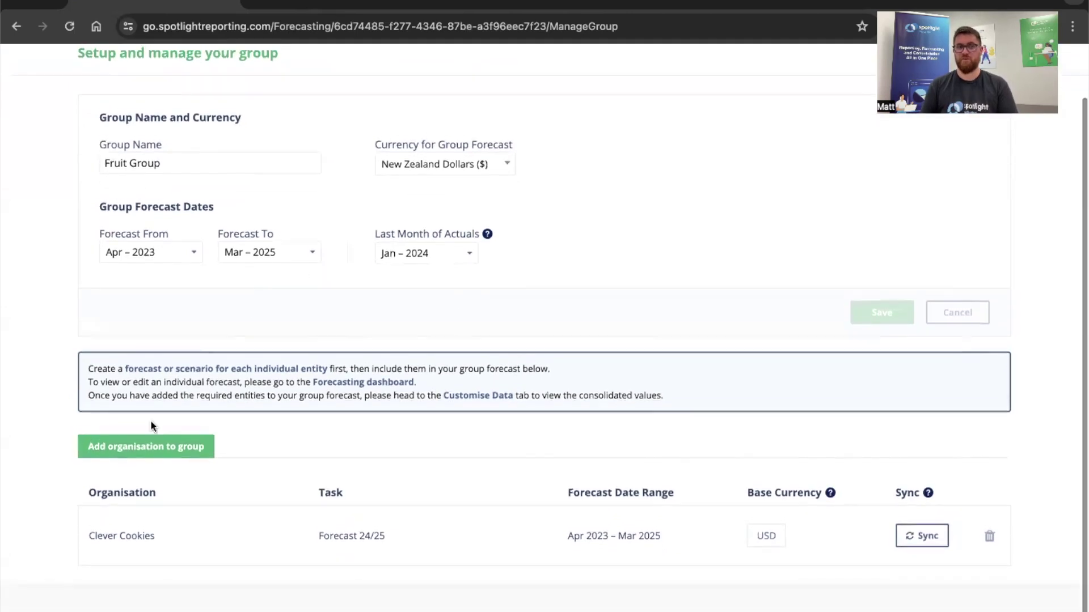
# Step: Add the organisation Boost 365 with its Debt reduction task to the Fruit Group forecast
pyautogui.click(149, 448)
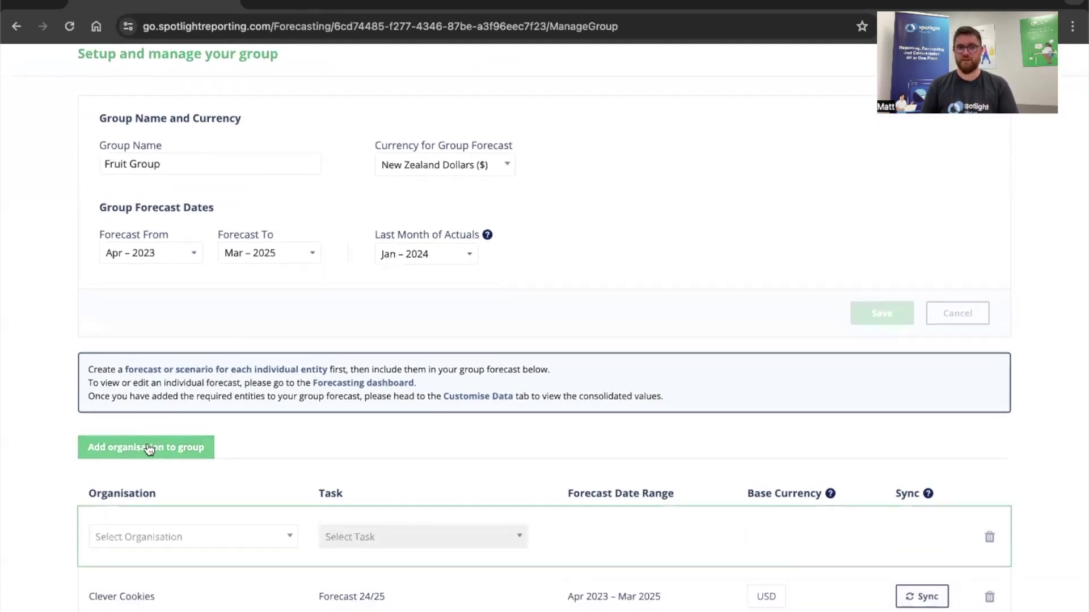
pyautogui.click(214, 545)
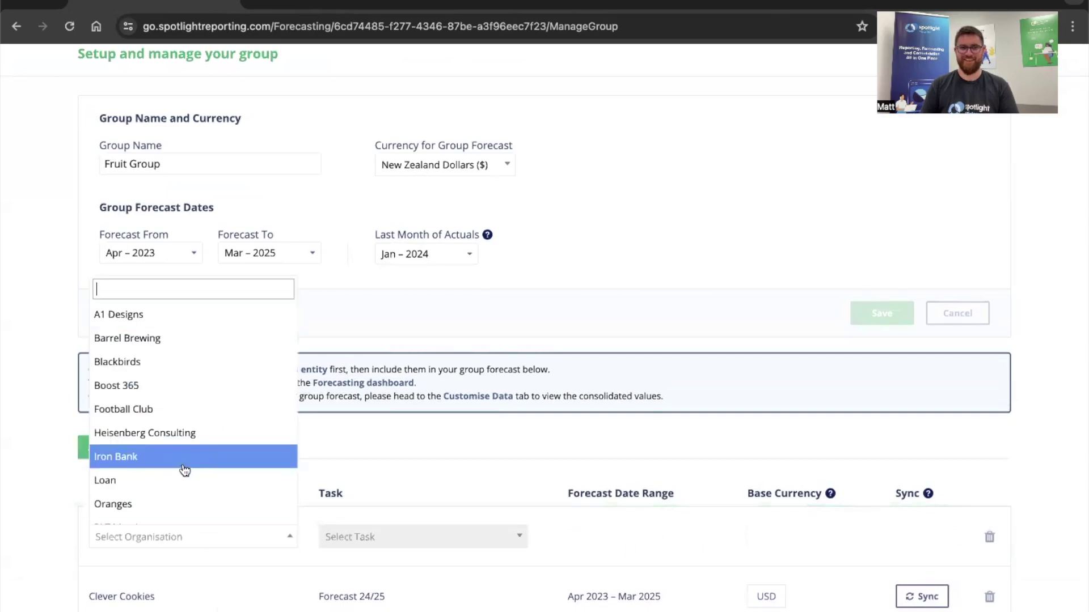
pyautogui.click(180, 385)
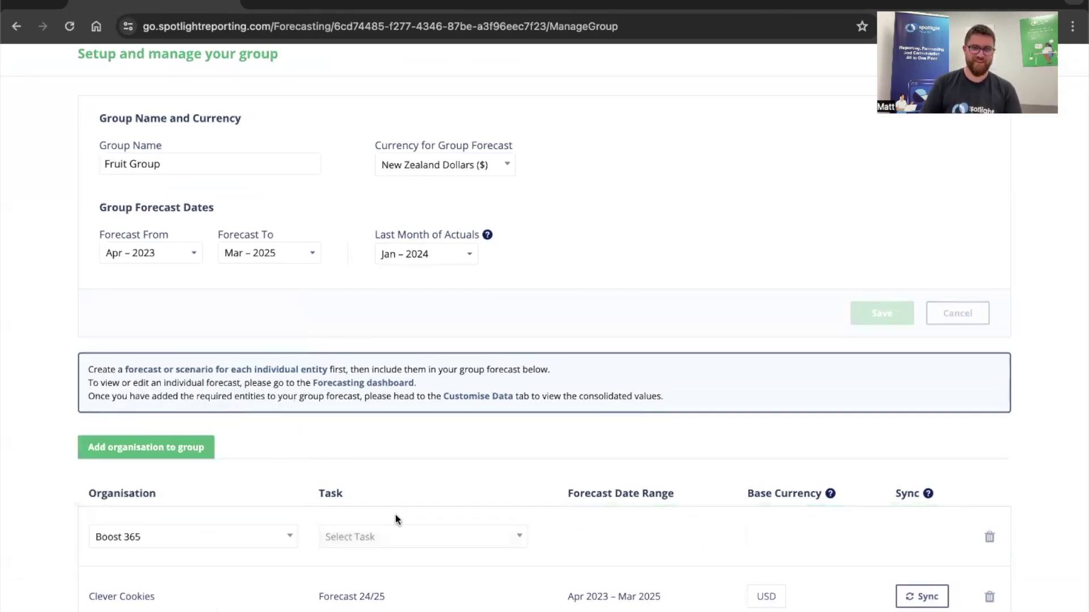
pyautogui.click(486, 546)
pyautogui.click(438, 564)
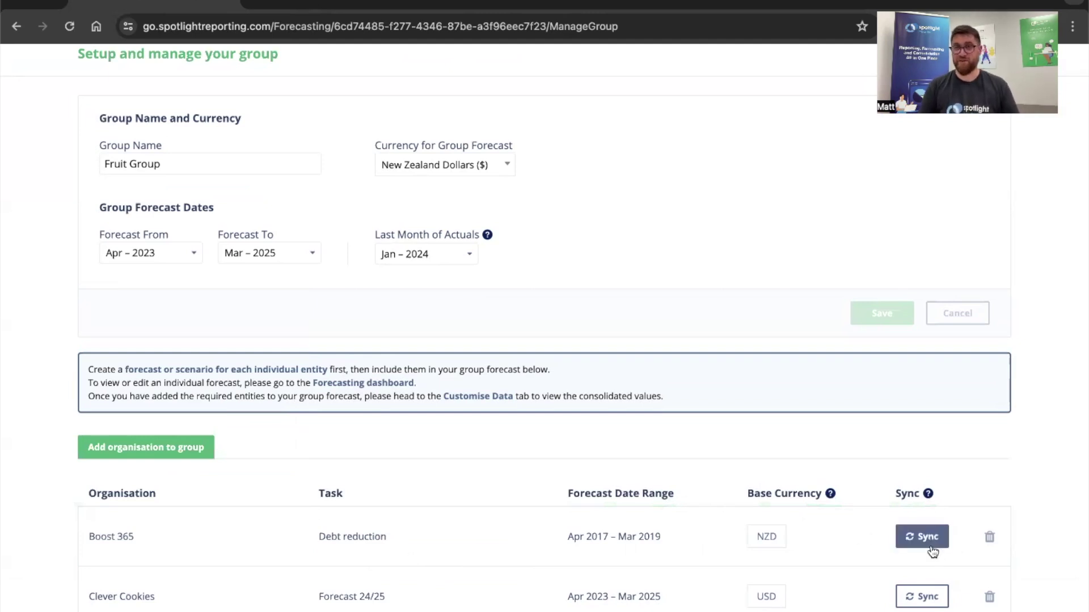
# Step: Compare the Fruit Group's forecast currency with the base currencies of its member organisations
pyautogui.scroll(2, 580, 300)
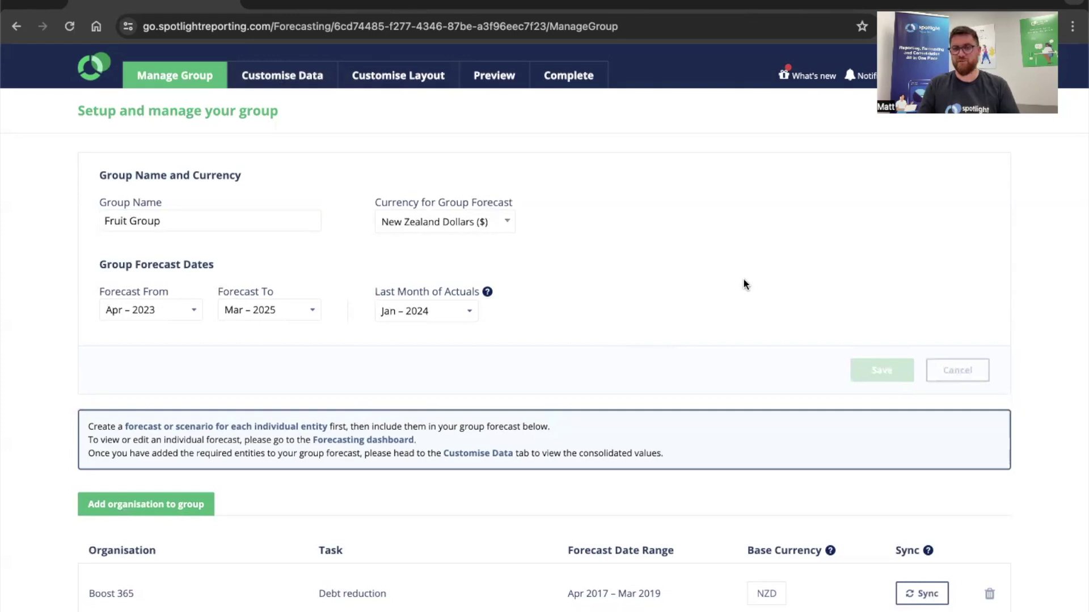
pyautogui.scroll(-2, 783, 368)
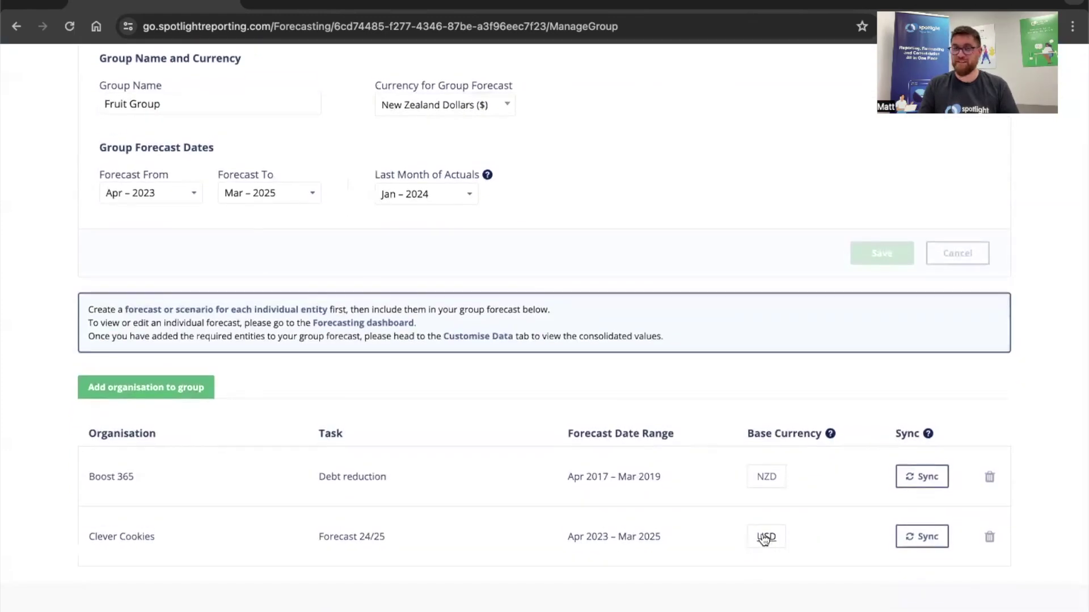
pyautogui.scroll(3, 764, 539)
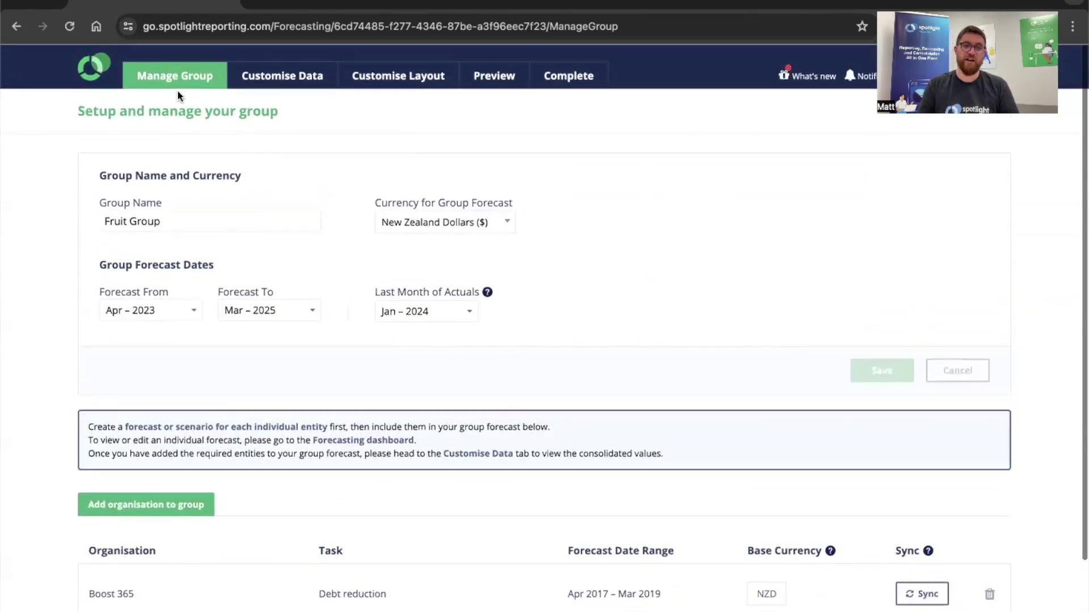
# Step: Leave the group setup, go to Spotlight Dashboard and open the January 2024 report for Clever Cookies
pyautogui.click(107, 73)
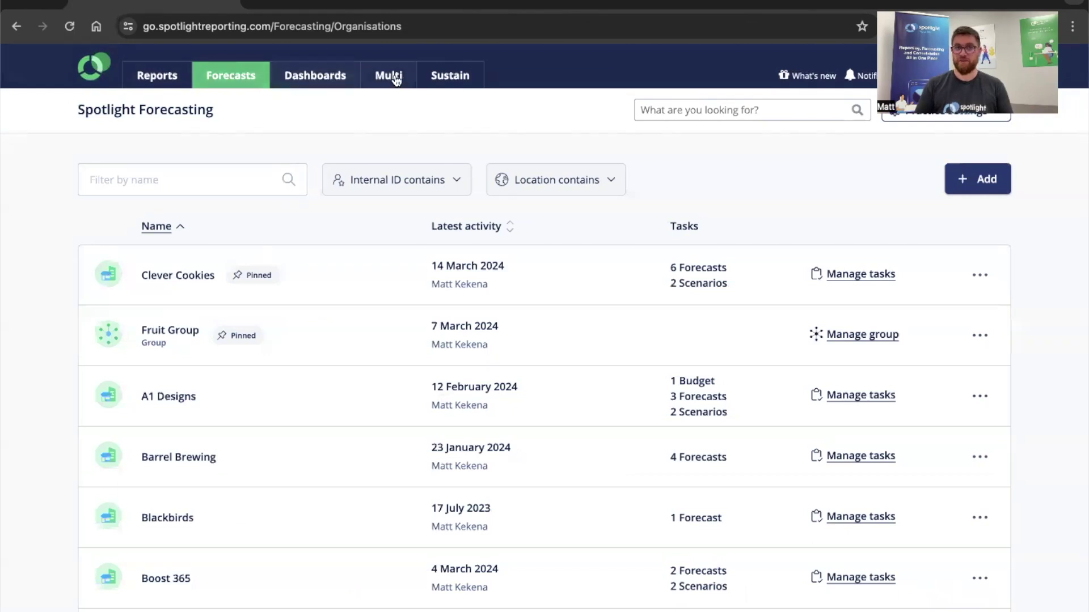
pyautogui.click(296, 85)
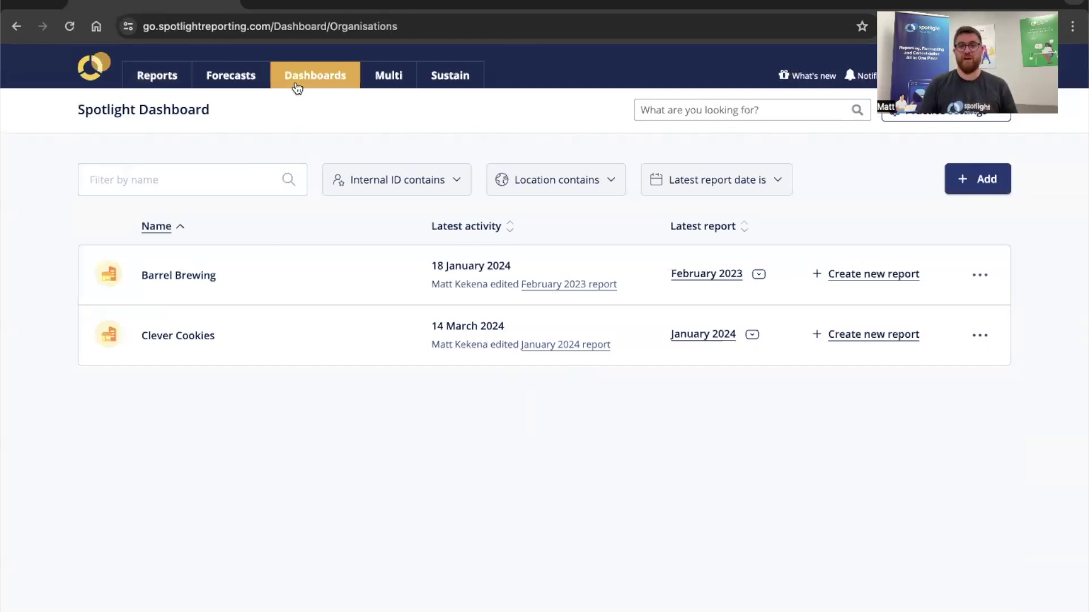
pyautogui.click(583, 347)
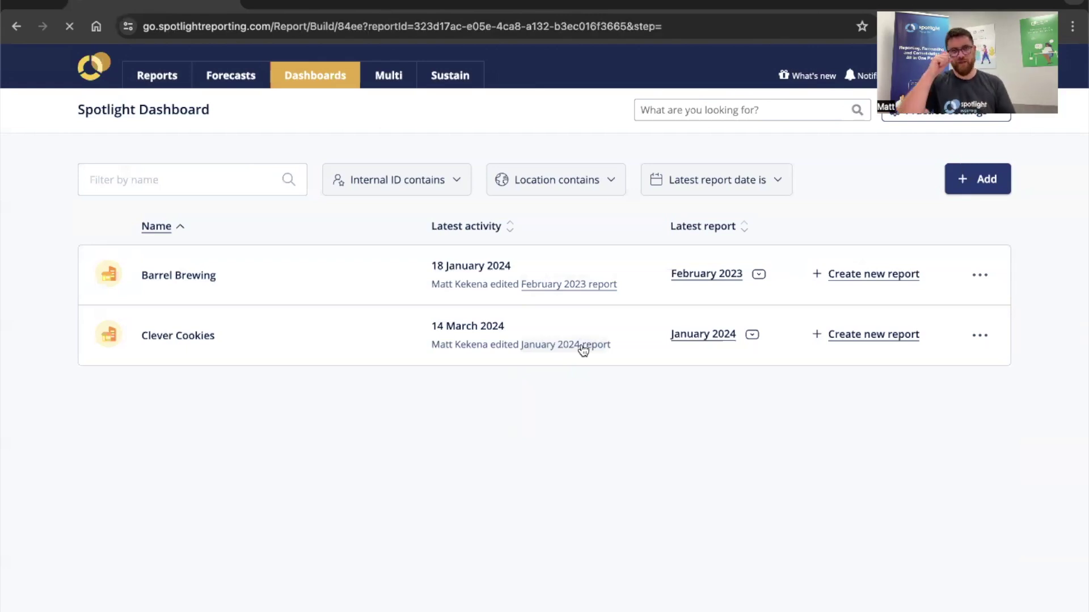
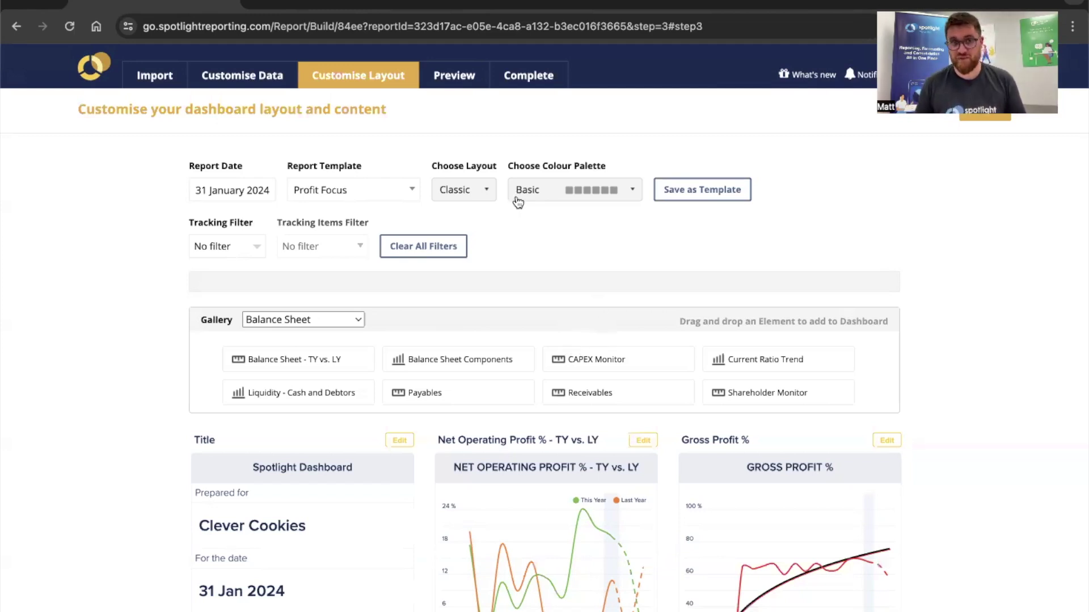
# Step: View the available report templates, keep Profit Focus, and examine the dashboard's charts, performance figures and Recommendations element
pyautogui.click(411, 196)
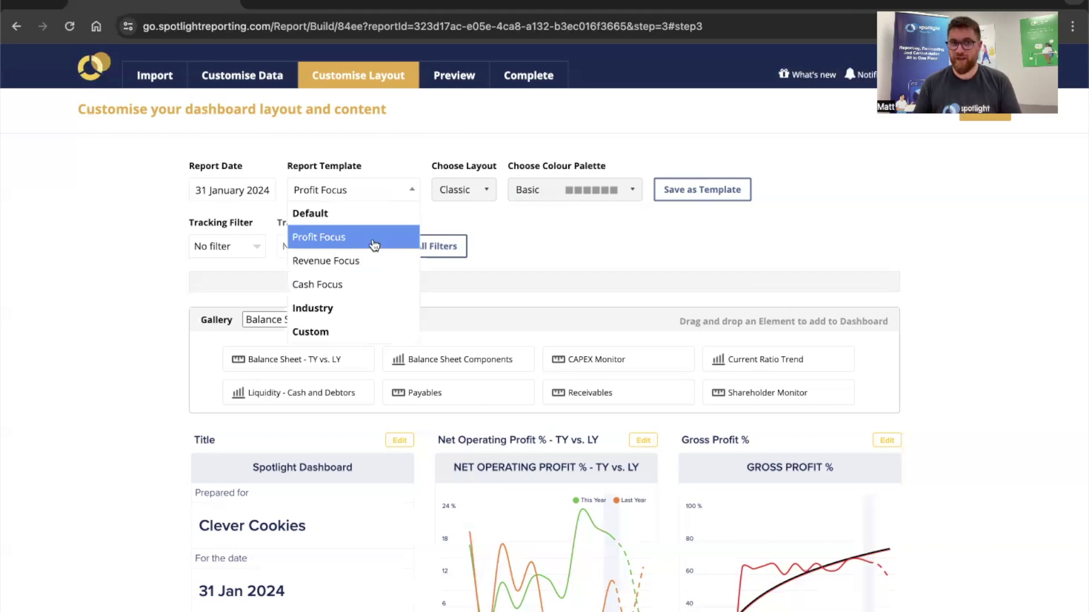
pyautogui.click(616, 233)
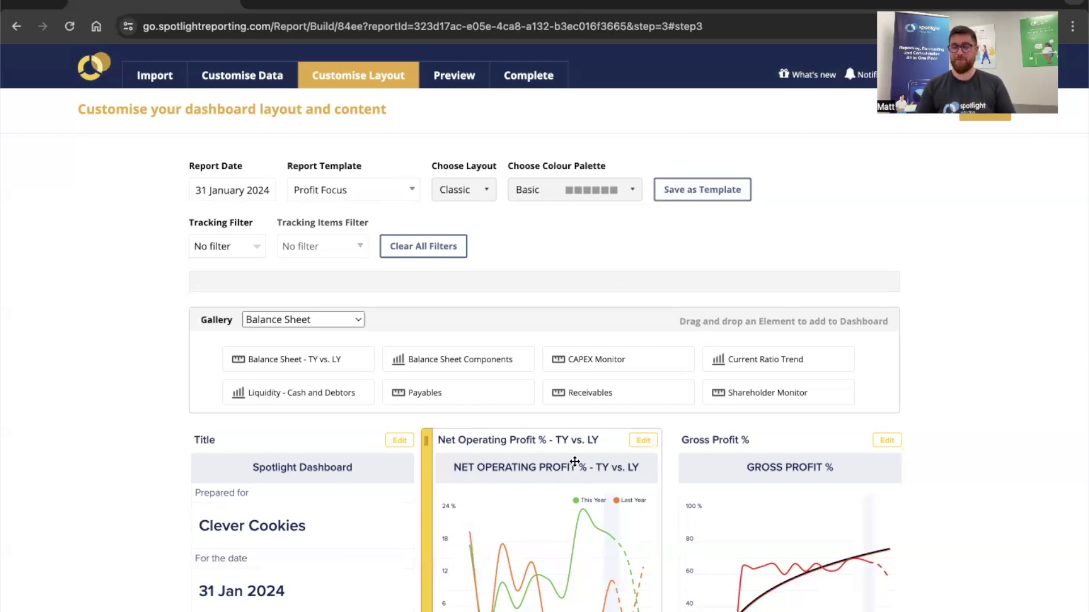
pyautogui.scroll(-5, 451, 475)
pyautogui.scroll(-3, 828, 575)
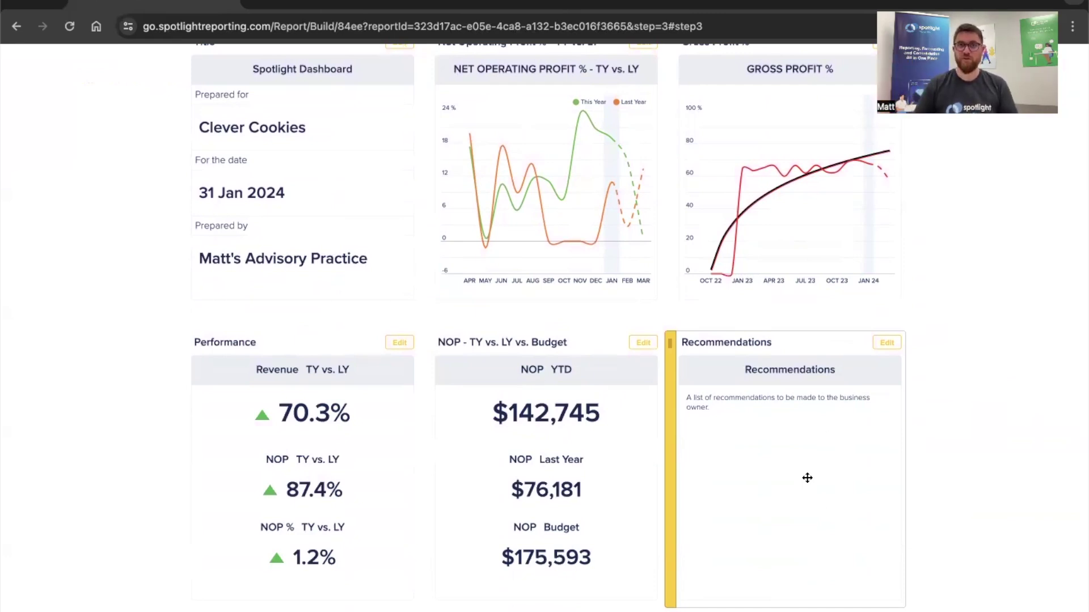
pyautogui.scroll(1, 785, 479)
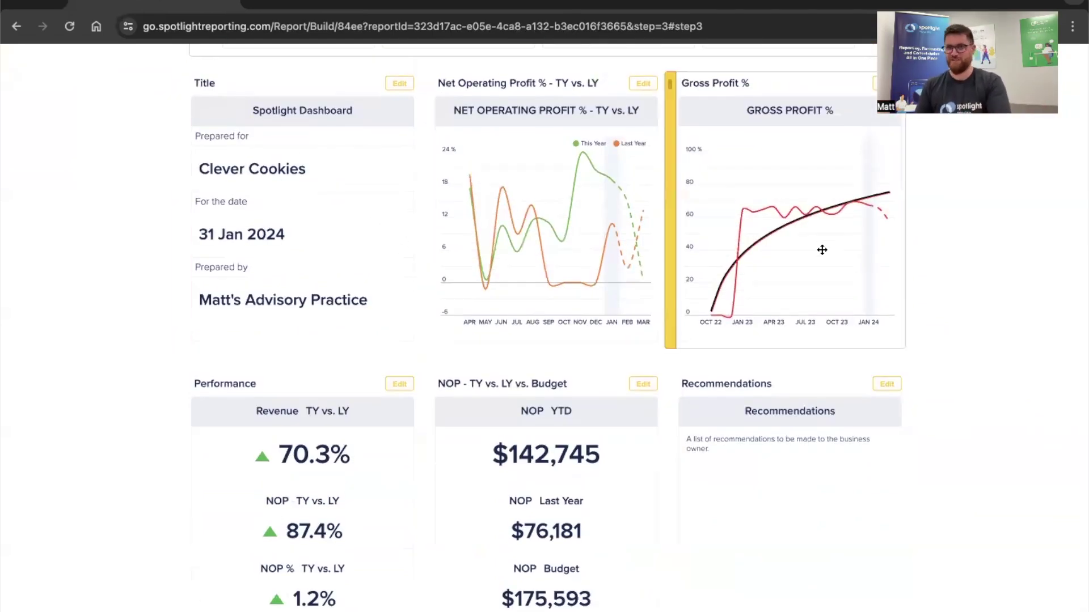
pyautogui.scroll(1, 683, 265)
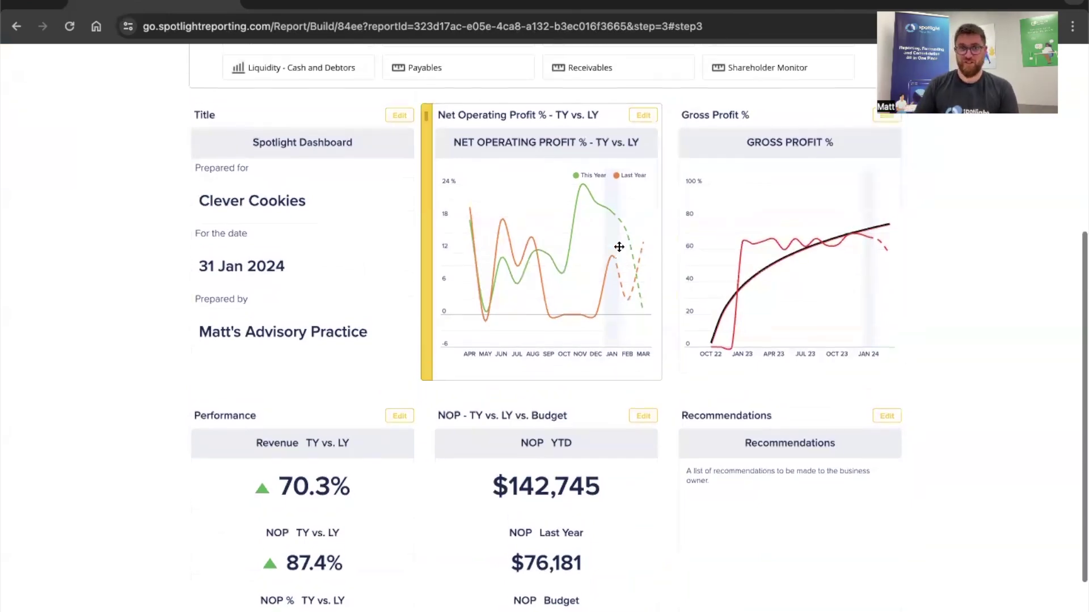
# Step: Replace the Gross Profit % element with Balance Sheet Components and the Title element with Revenue - This Year vs. Last Year
pyautogui.scroll(3, 619, 244)
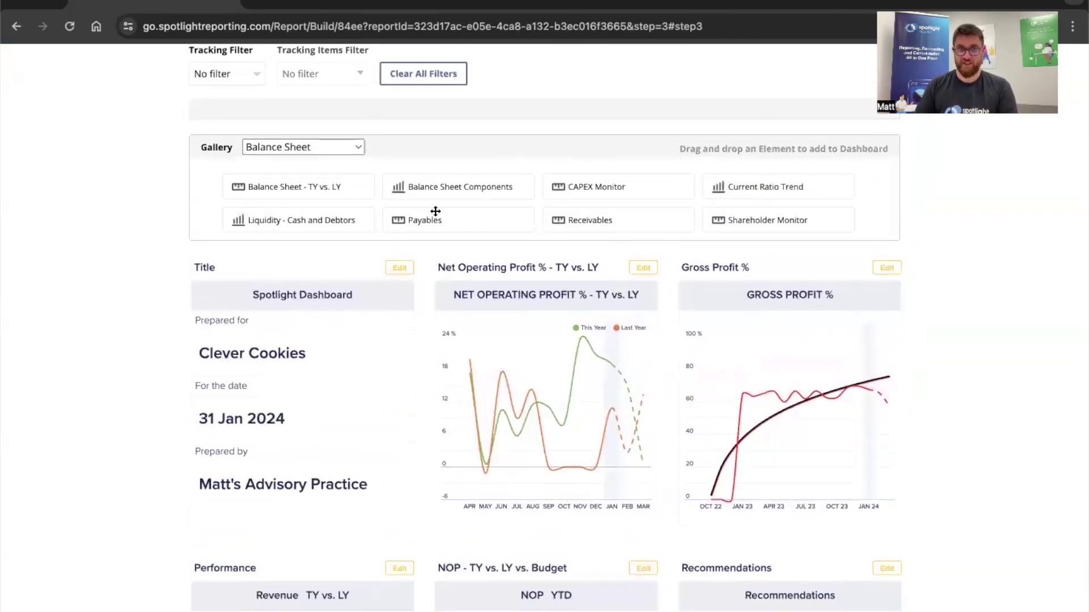
pyautogui.moveTo(443, 195); pyautogui.dragTo(732, 397)
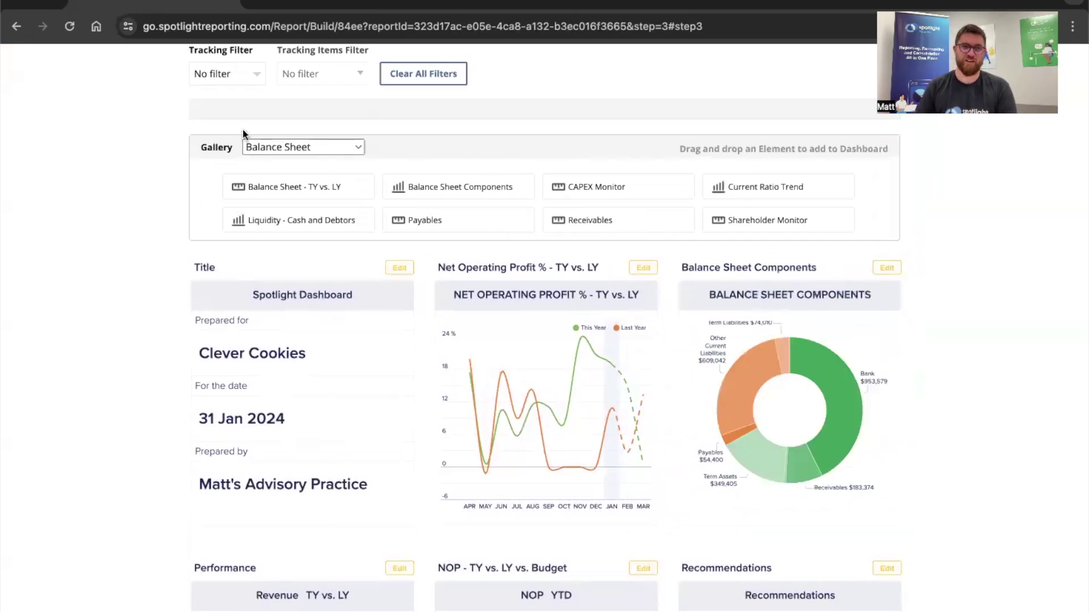
pyautogui.click(275, 151)
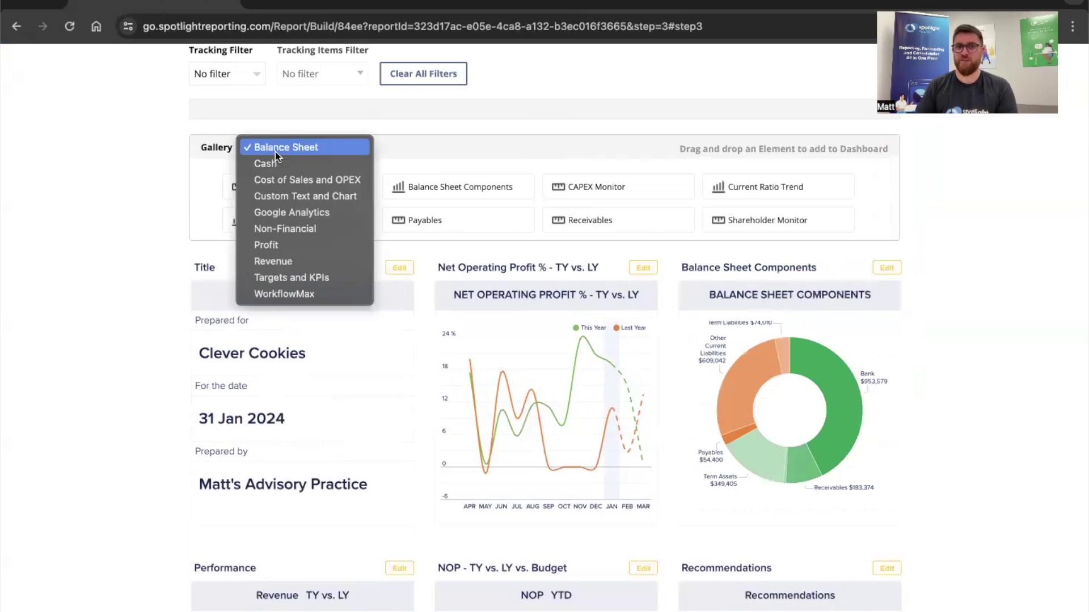
pyautogui.click(273, 261)
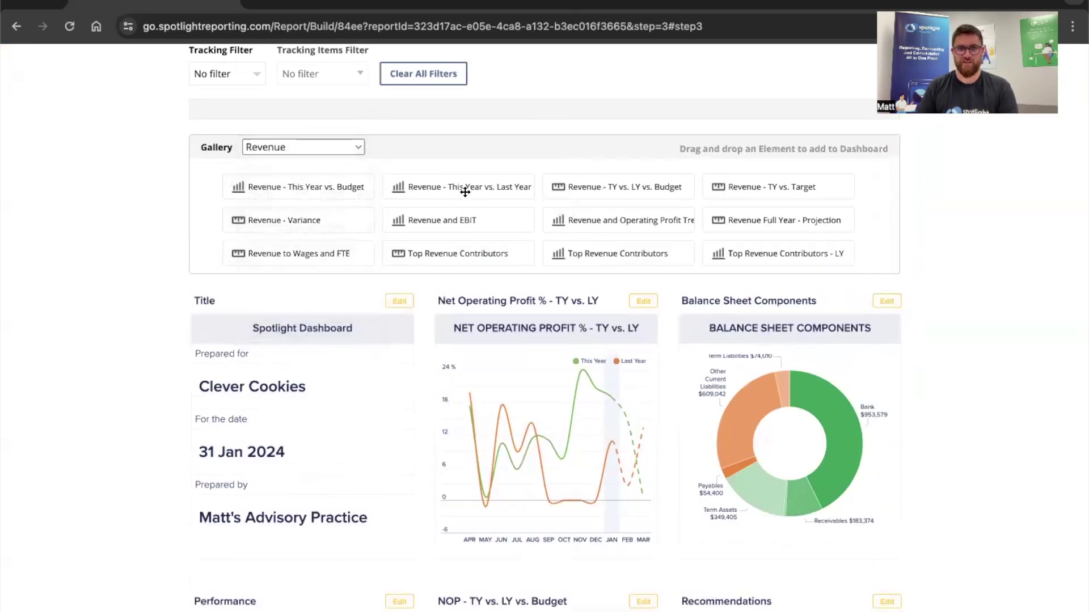
pyautogui.moveTo(444, 199); pyautogui.dragTo(244, 413)
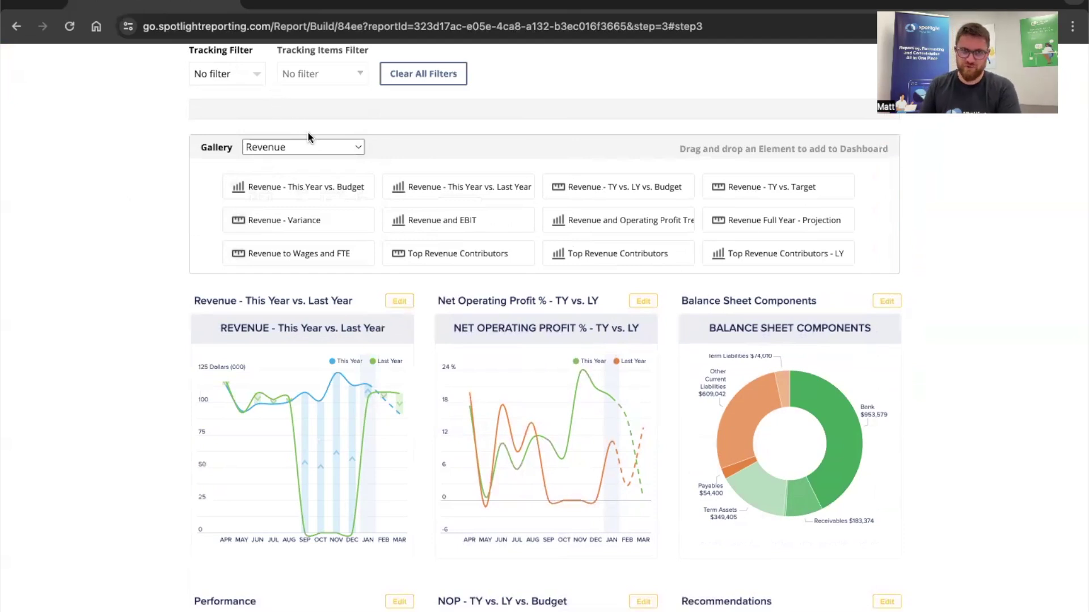
# Step: Swap the Balance Sheet Components and Revenue elements, and replace Net Operating Profit % with Cash on Hand - Monthly from the Cash gallery
pyautogui.click(303, 147)
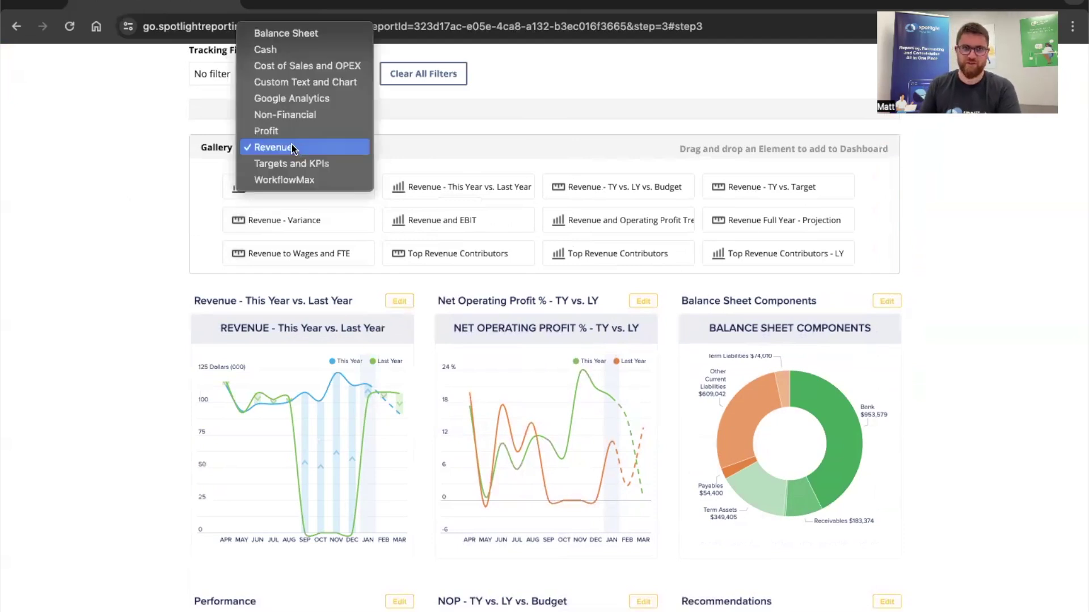
pyautogui.click(278, 50)
pyautogui.moveTo(760, 406); pyautogui.dragTo(357, 377)
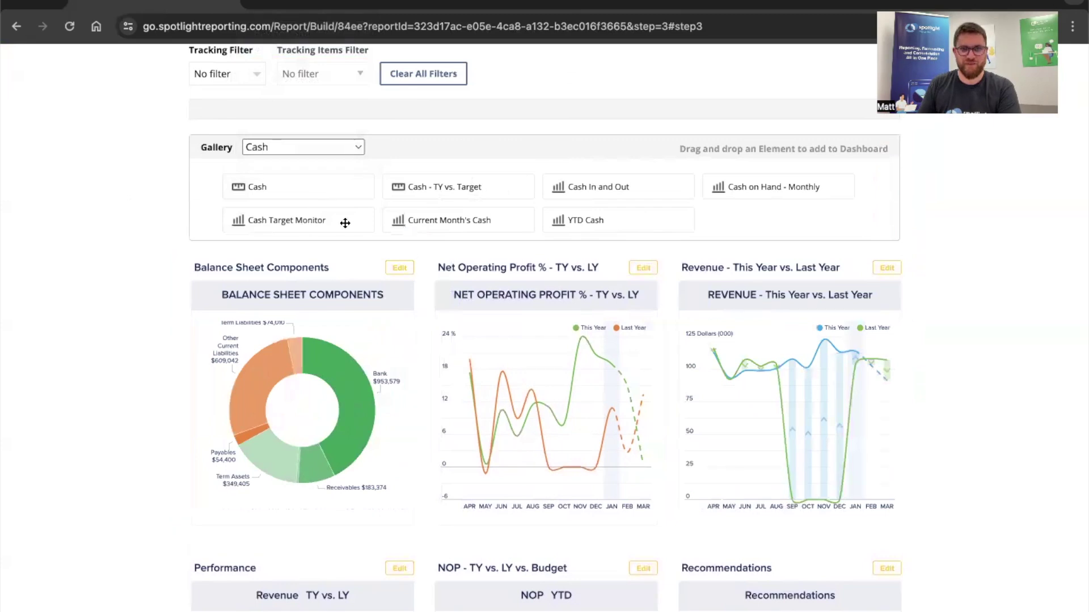
pyautogui.moveTo(729, 187); pyautogui.dragTo(513, 337)
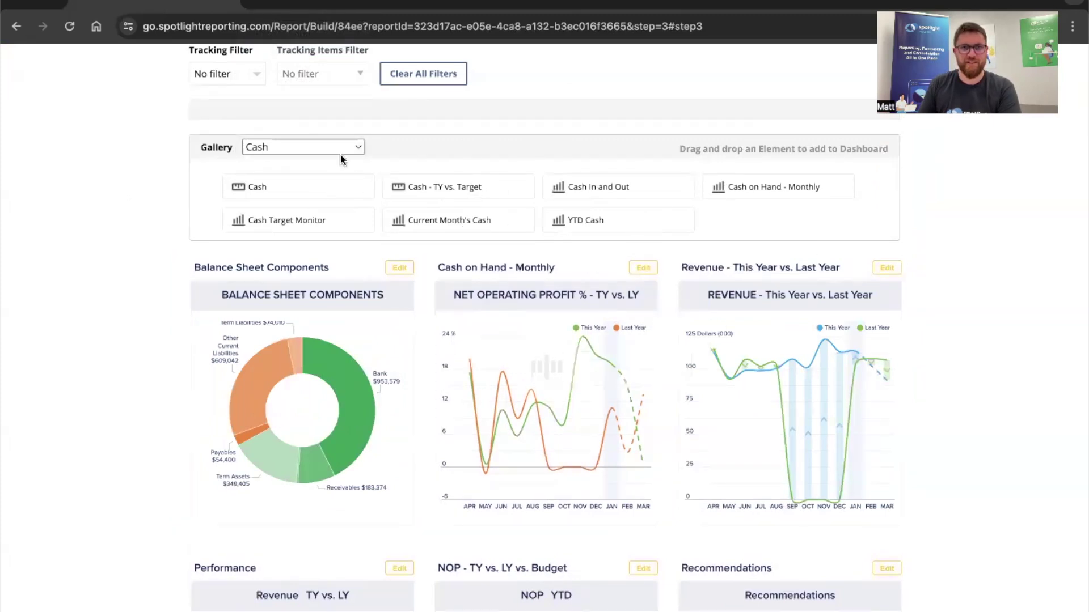
# Step: Replace the Revenue - This Year vs. Last Year element with Liquidity - Cash and Debtors from the Balance Sheet gallery
pyautogui.click(340, 147)
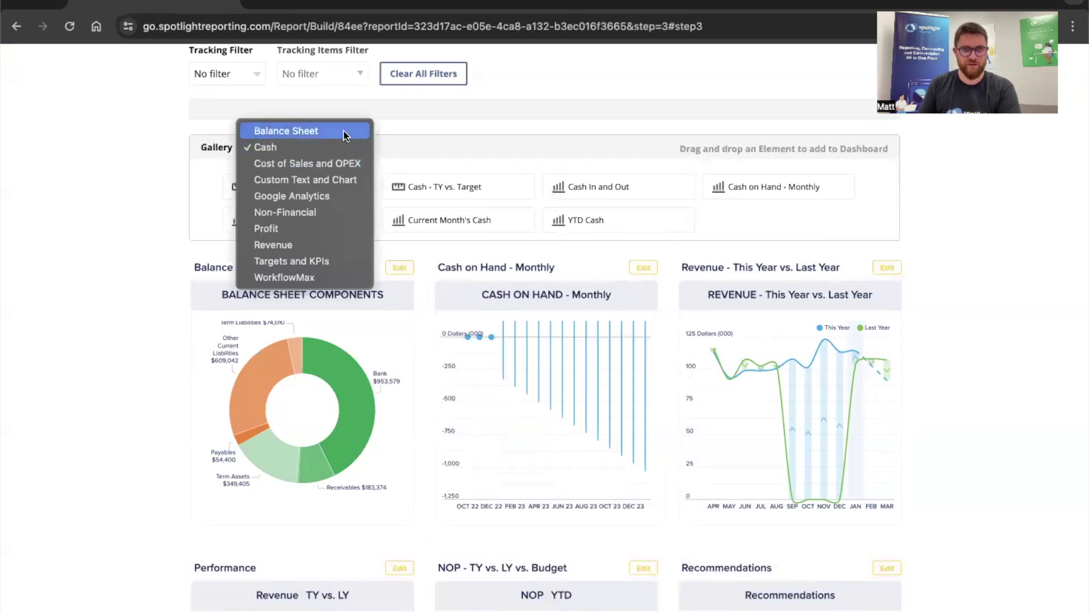
pyautogui.click(345, 135)
pyautogui.moveTo(276, 224); pyautogui.dragTo(874, 394)
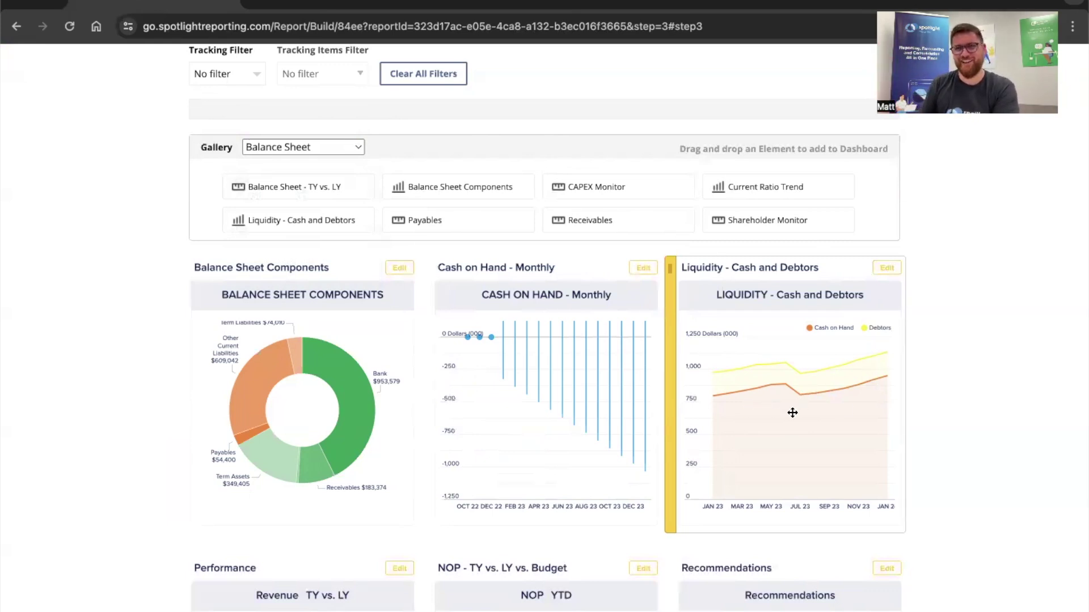
# Step: View the available dashboard layouts and keep the Classic layout
pyautogui.scroll(3, 792, 413)
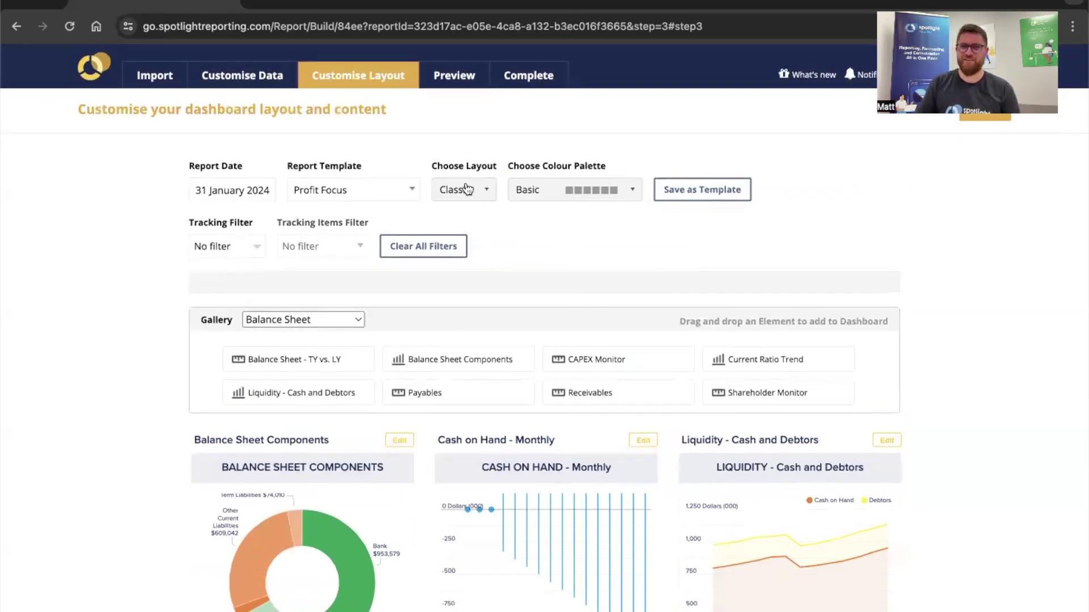
pyautogui.click(466, 189)
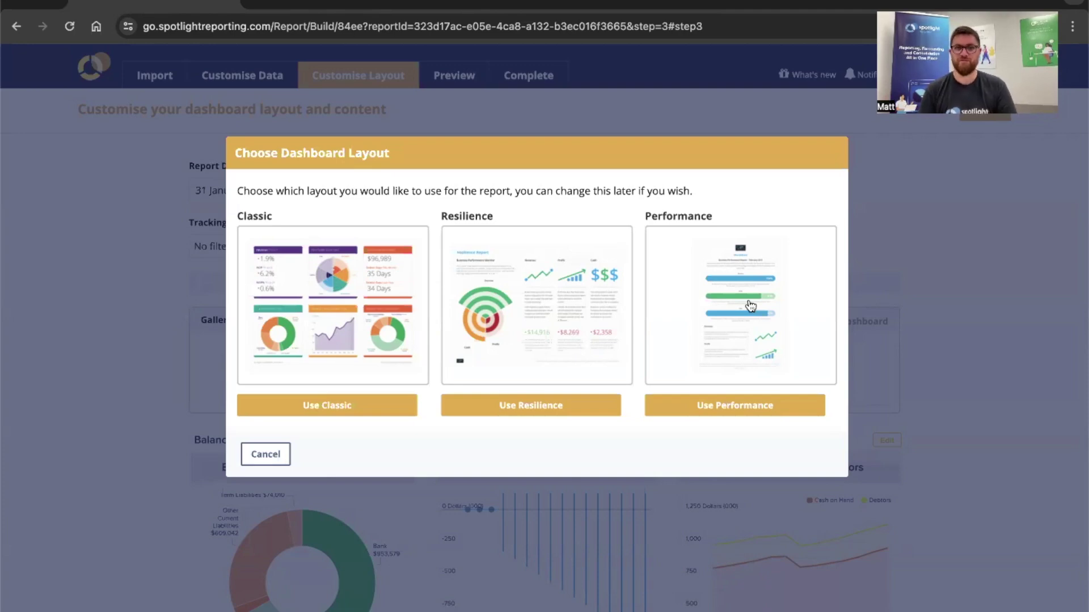
pyautogui.click(278, 455)
# Step: Leave the dashboard report, go to Spotlight Multi and open the January 2024 report for Fruit
pyautogui.click(87, 78)
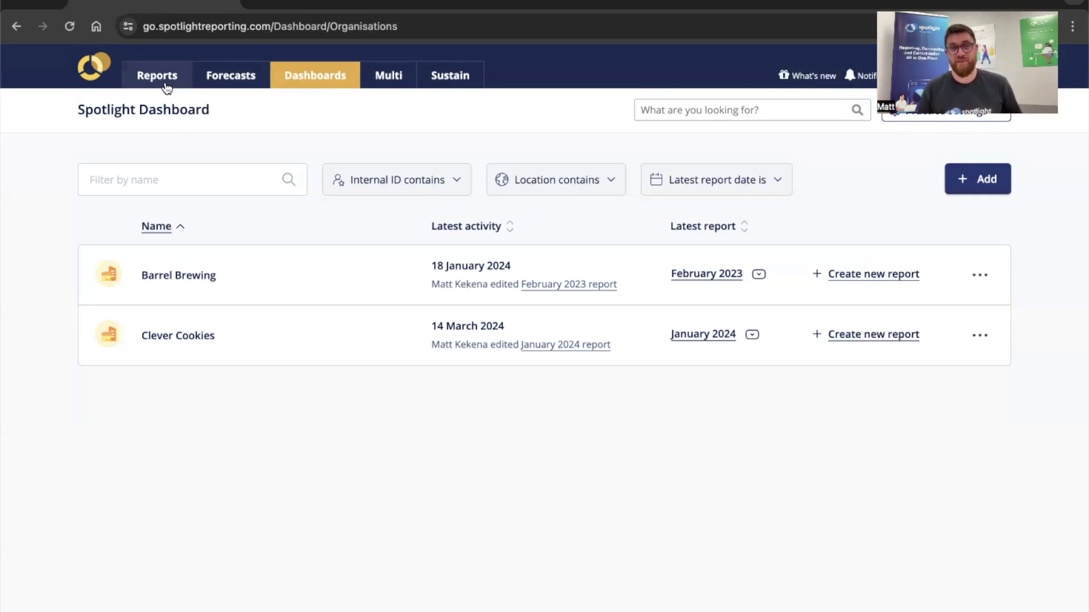
pyautogui.click(397, 86)
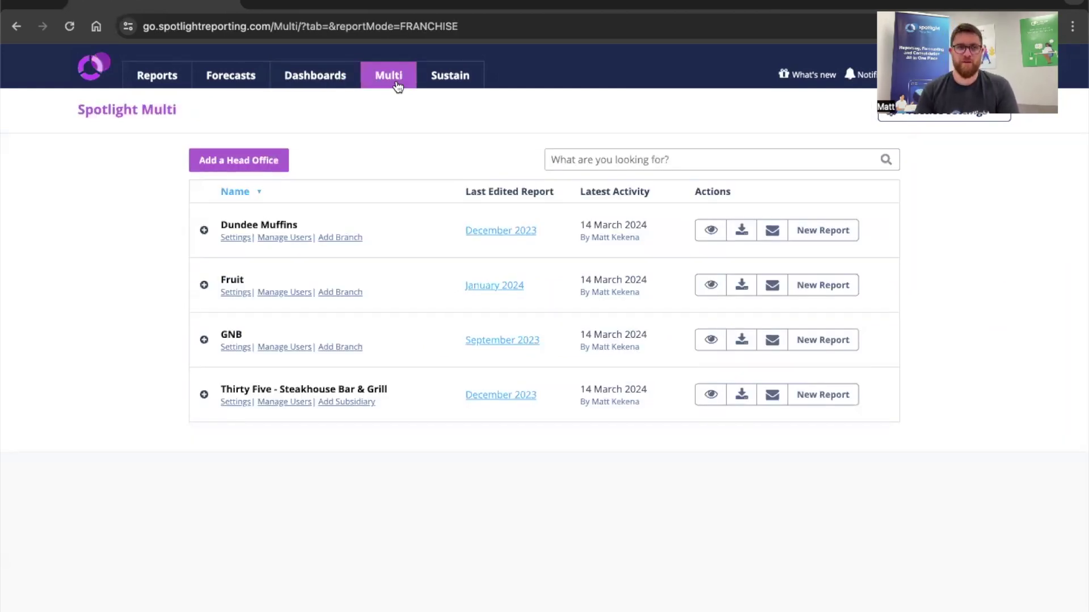
pyautogui.click(494, 286)
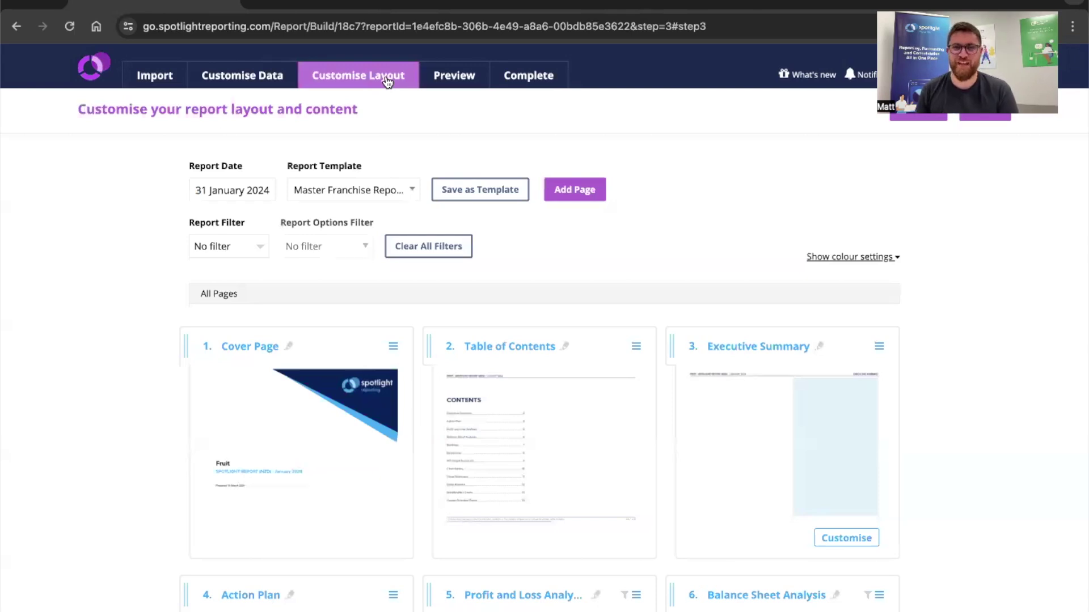
# Step: Set the Fruit report's filter to Organisation and view the organisations offered as filter options without selecting any
pyautogui.scroll(-4, 607, 212)
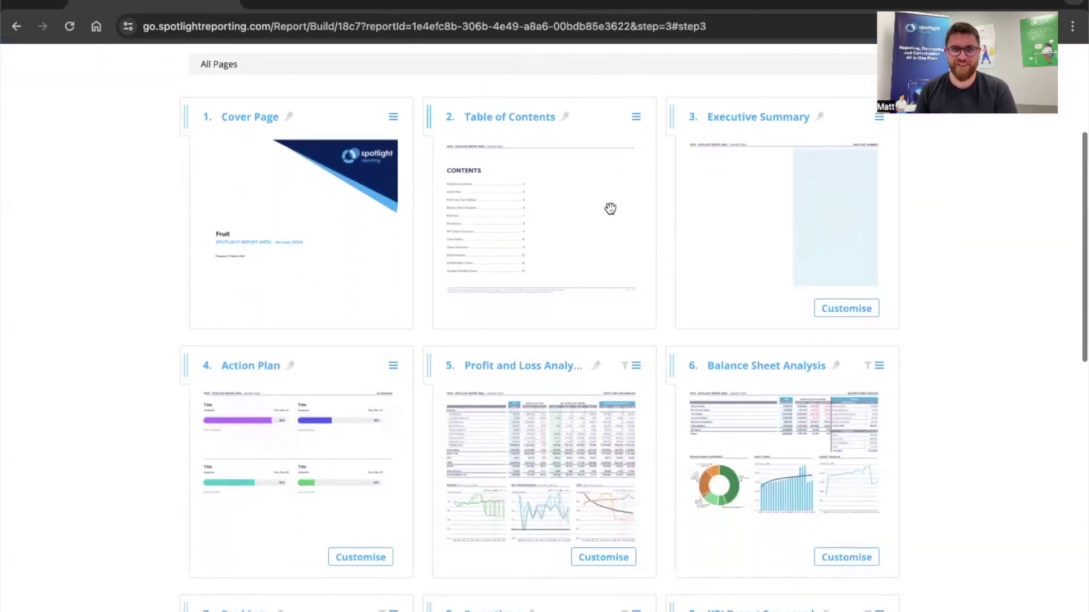
pyautogui.scroll(-1, 610, 208)
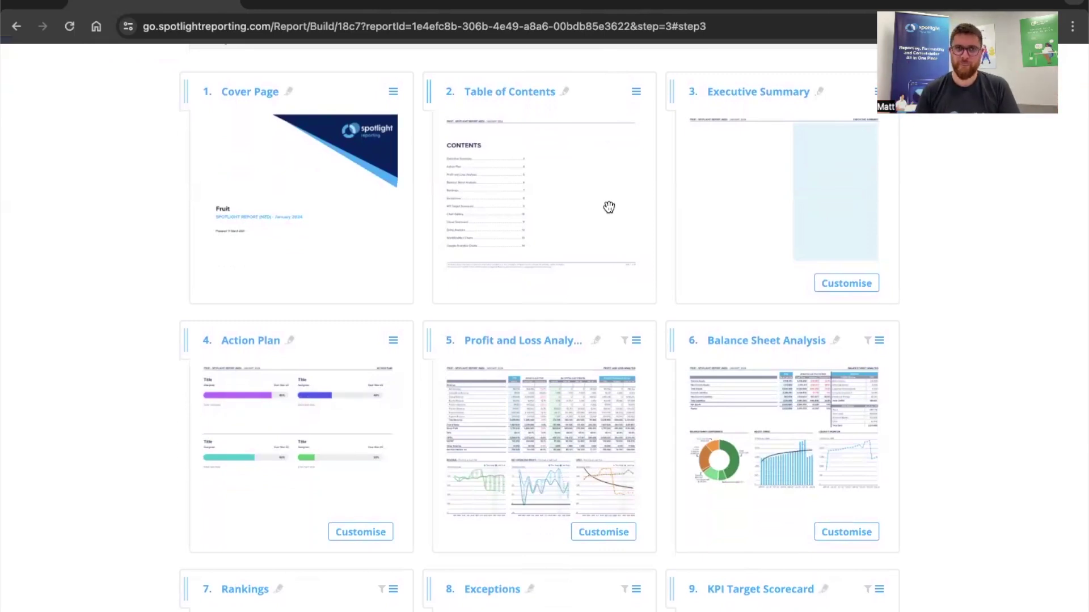
pyautogui.scroll(4, 608, 207)
pyautogui.click(251, 98)
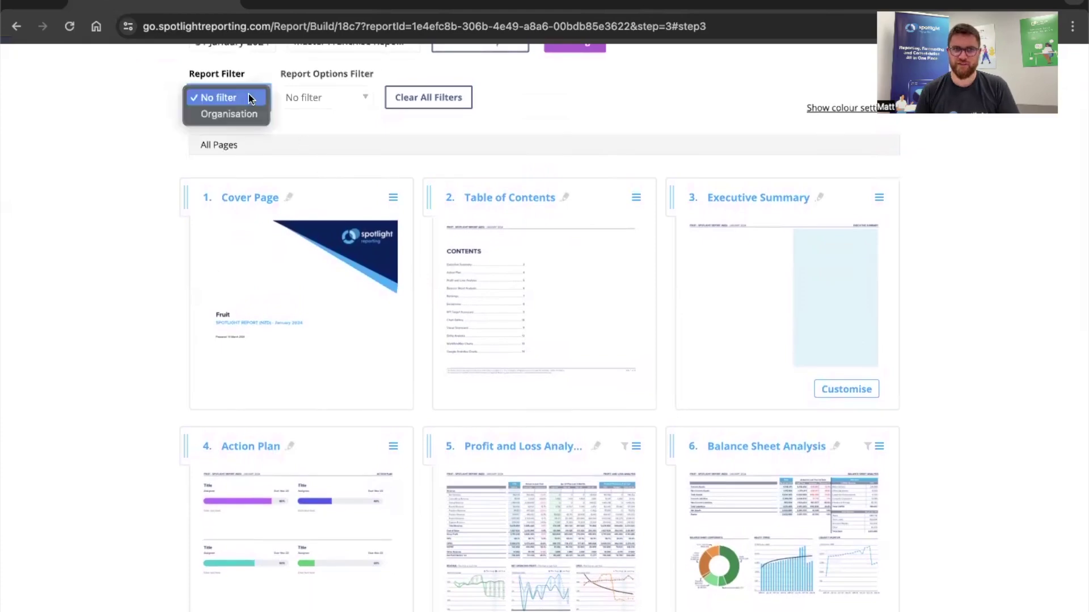
pyautogui.click(238, 114)
pyautogui.click(307, 99)
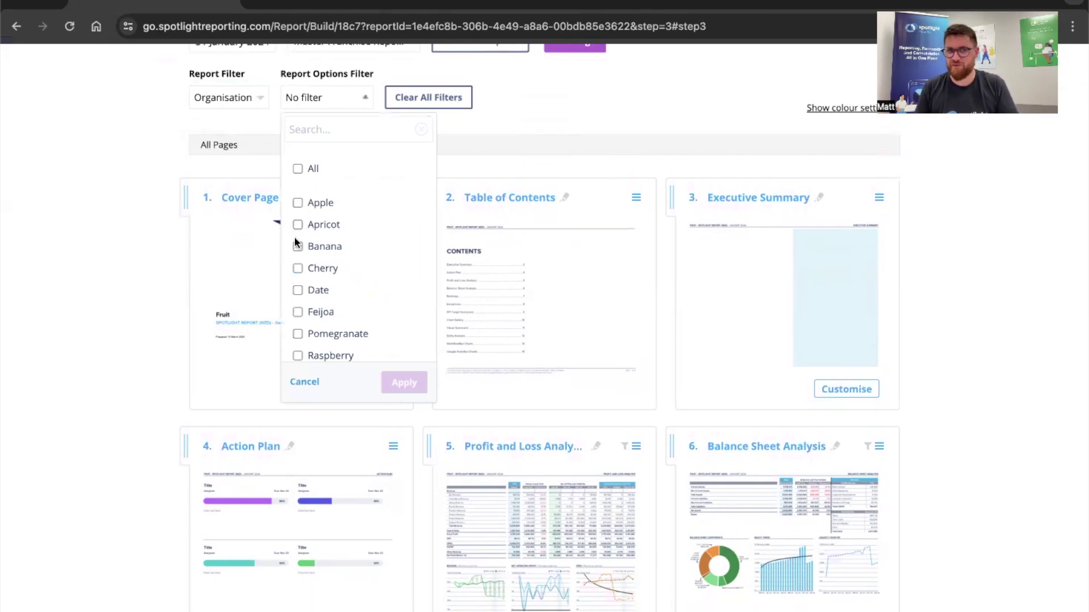
pyautogui.click(656, 101)
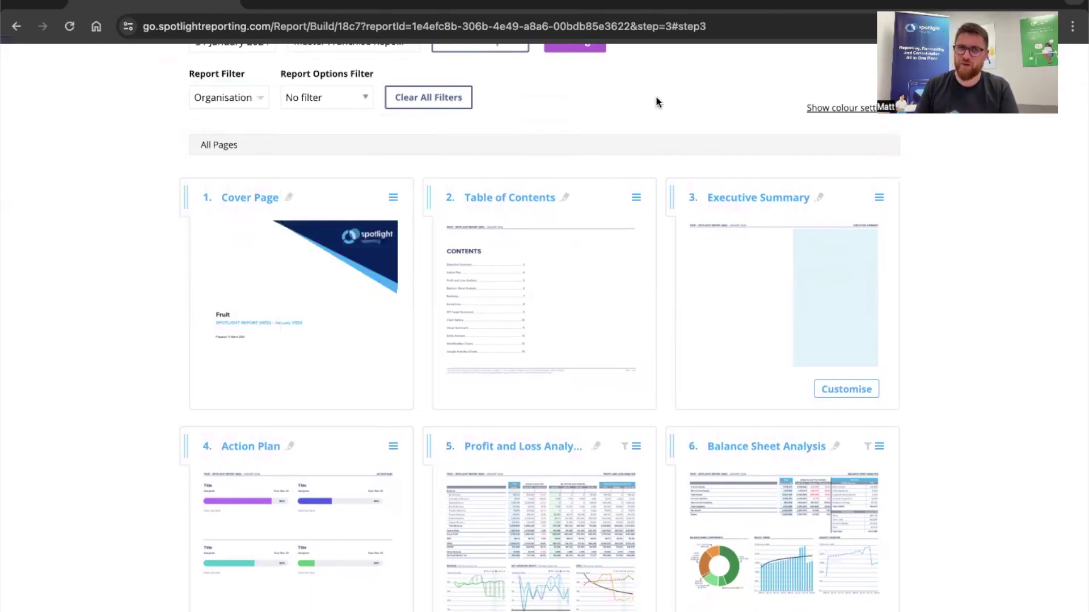
# Step: Look through the Fruit report's page thumbnails and open the Rankings page for customising
pyautogui.scroll(2, 655, 105)
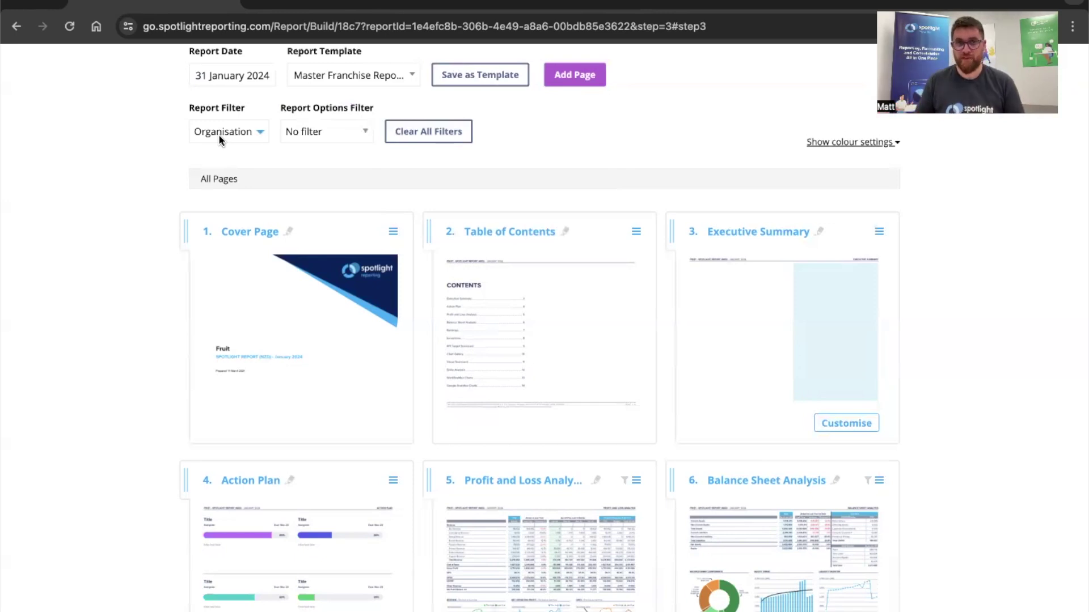
pyautogui.scroll(1, 220, 140)
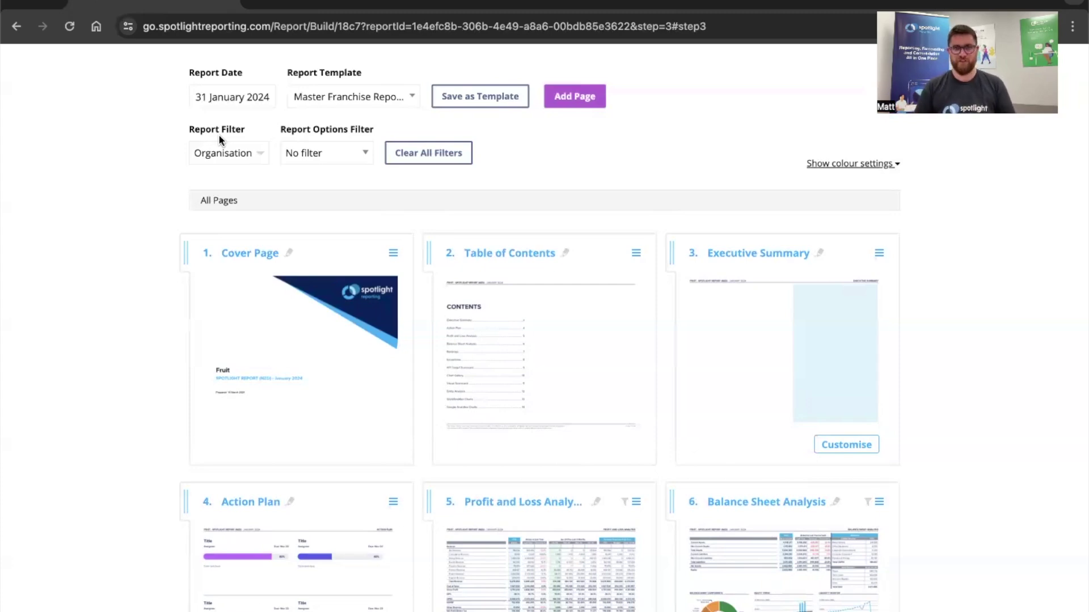
pyautogui.scroll(-5, 445, 210)
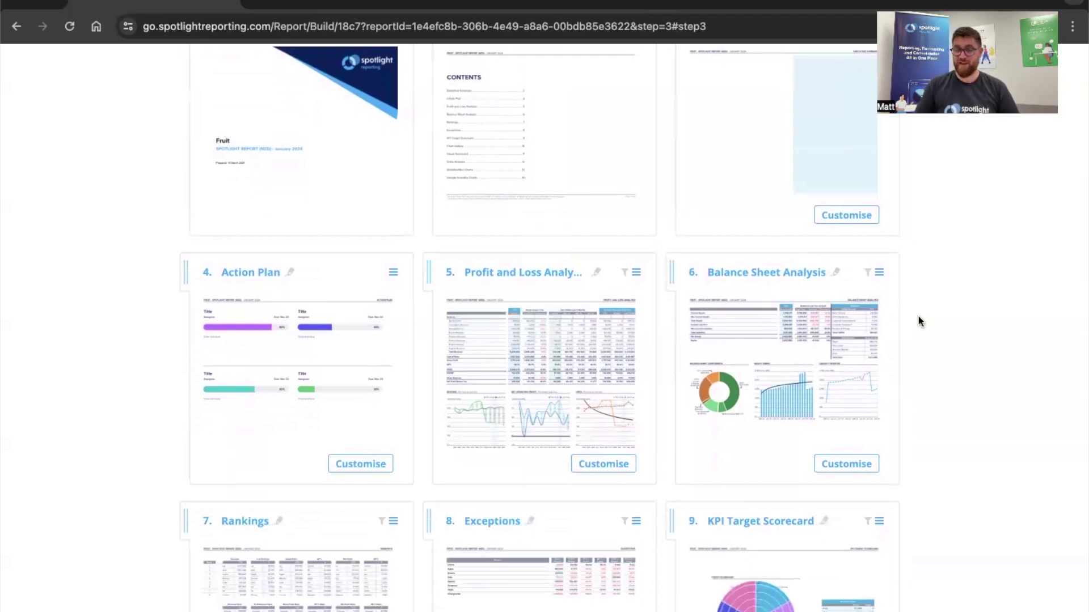
pyautogui.scroll(-3, 816, 308)
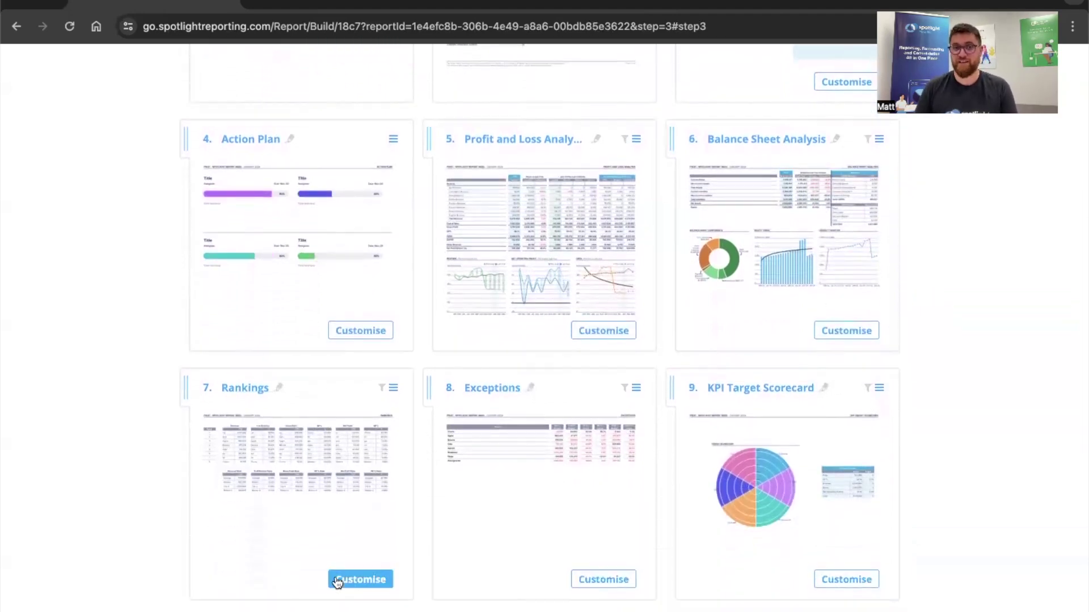
pyautogui.scroll(-3, 605, 537)
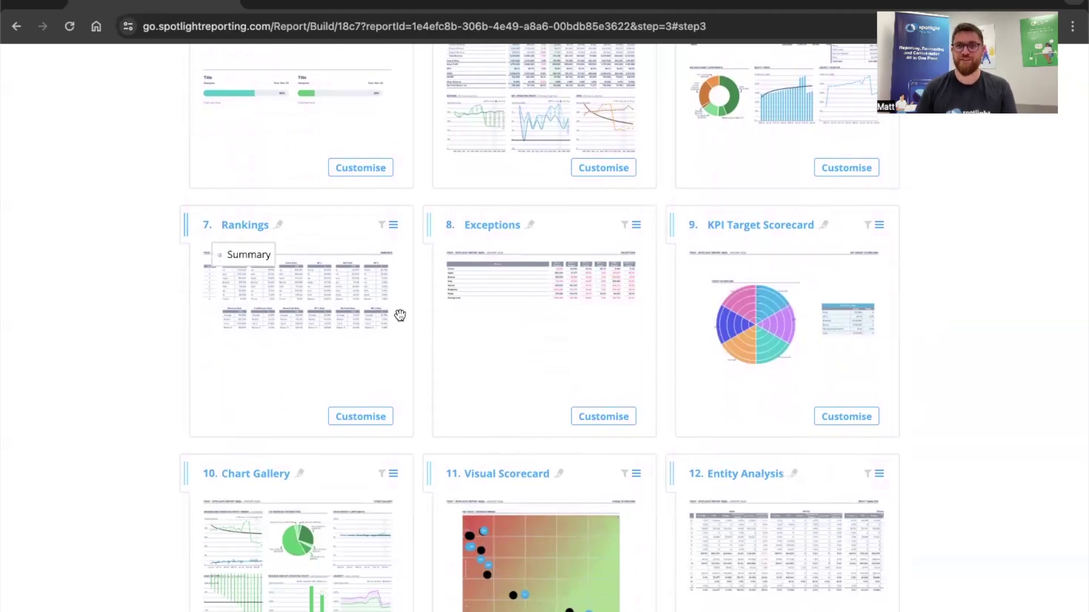
pyautogui.click(355, 417)
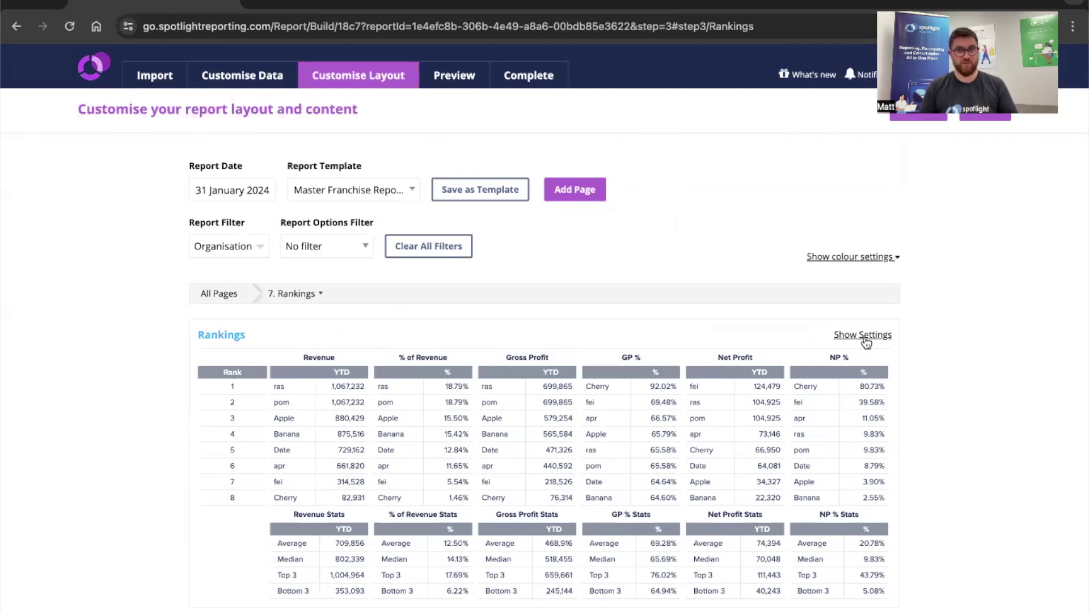
# Step: Examine the Rankings page settings for entities, anonymisation, KPI sections and display options, and hide them again
pyautogui.click(863, 335)
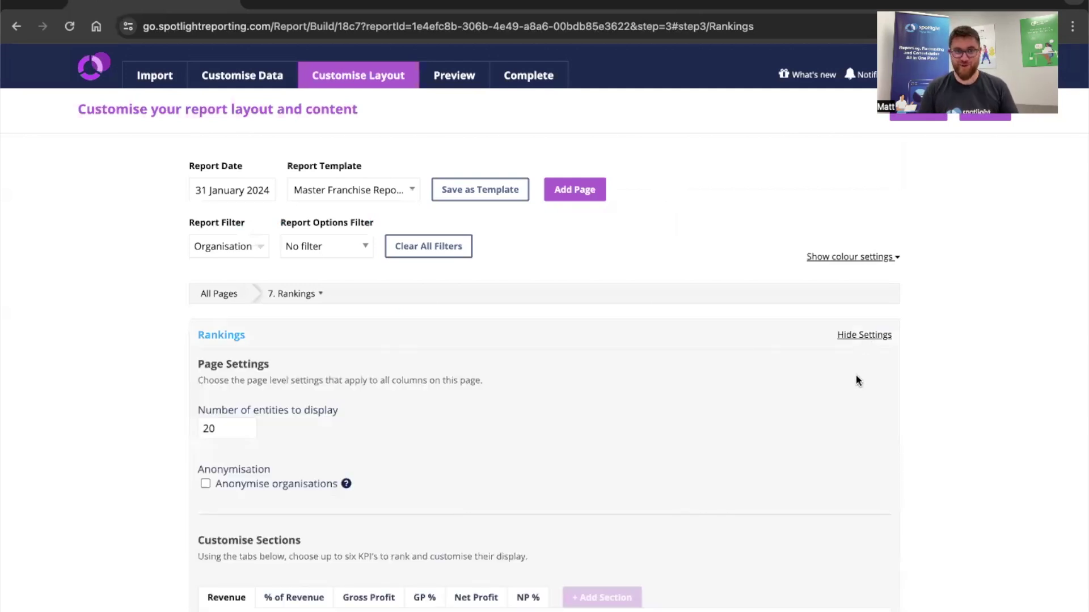
pyautogui.scroll(-7, 855, 375)
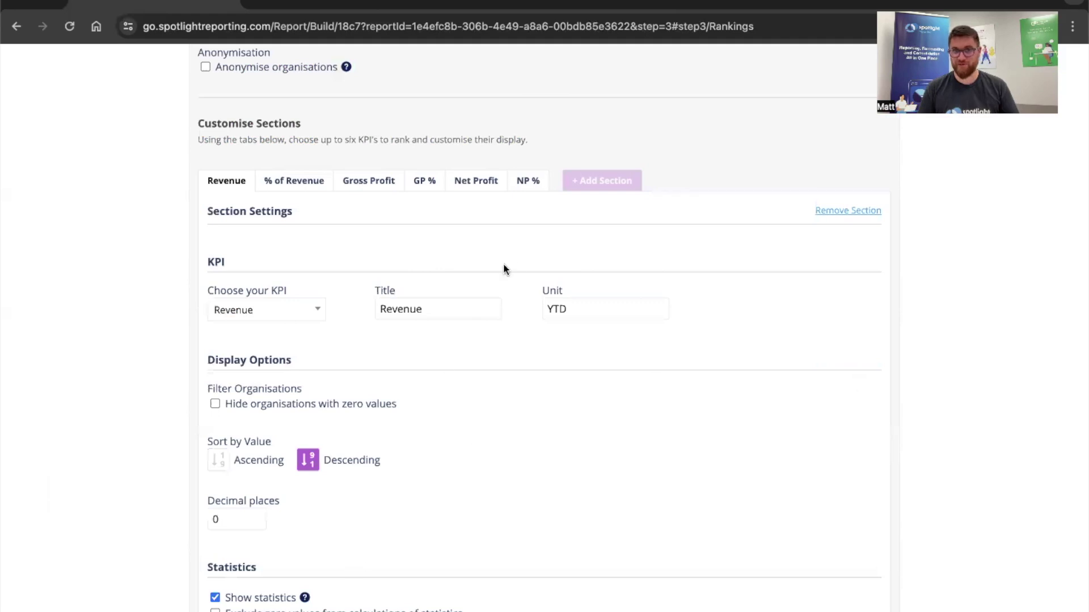
pyautogui.scroll(3, 567, 208)
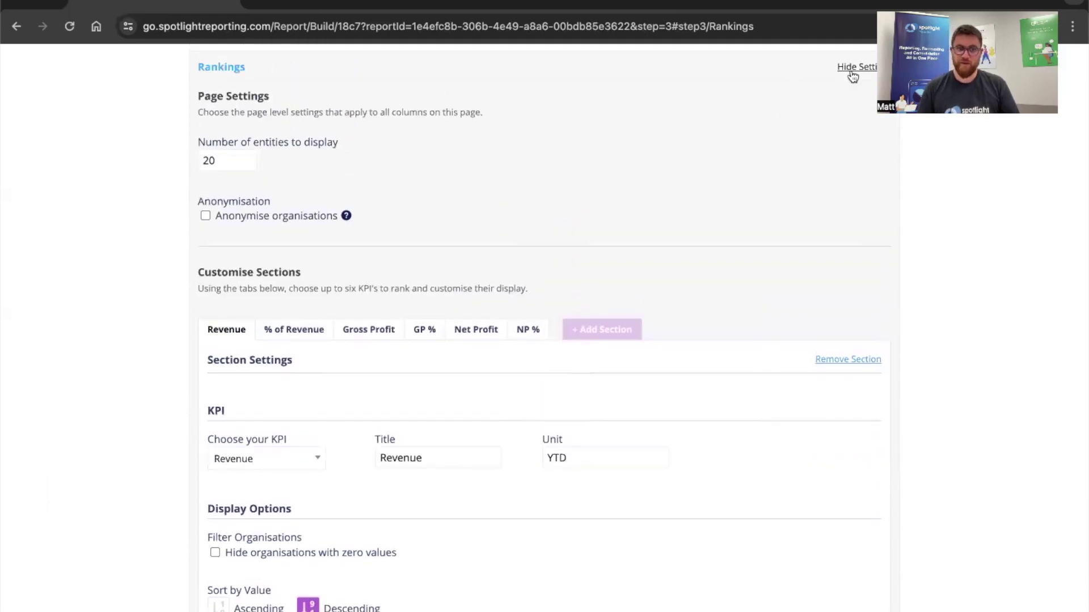
pyautogui.click(852, 76)
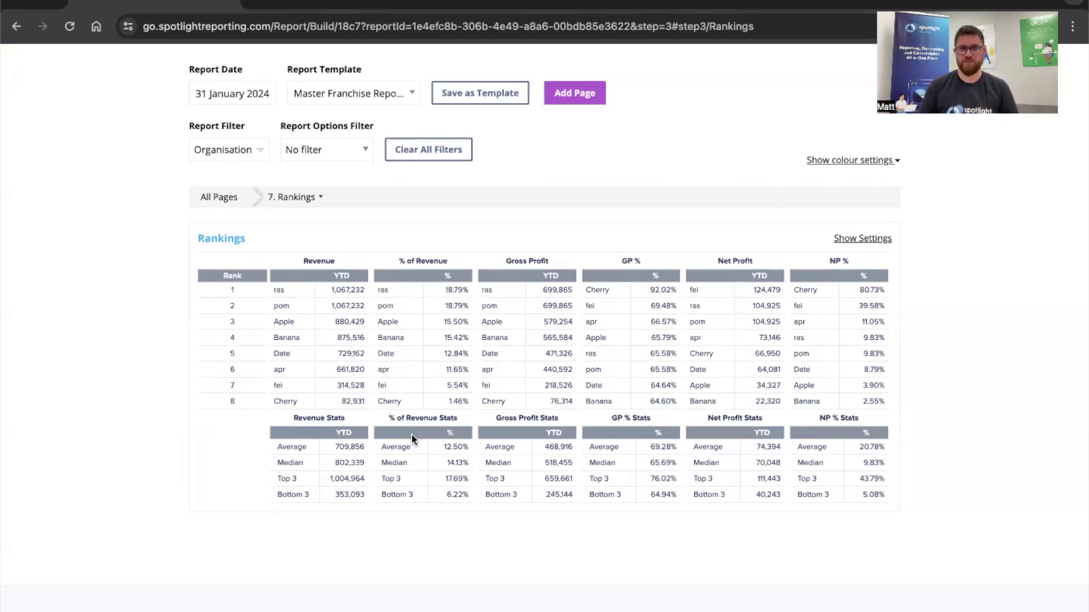
# Step: Browse the Rankings page types available to add, view the description of the Rankings page, and close the page gallery
pyautogui.scroll(1, 413, 436)
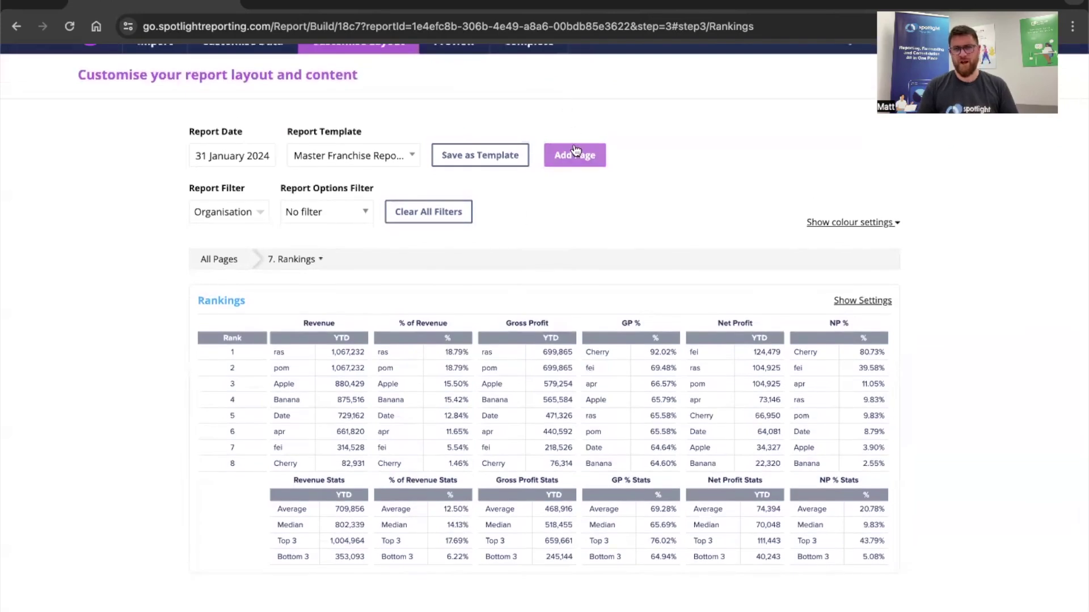
pyautogui.click(575, 151)
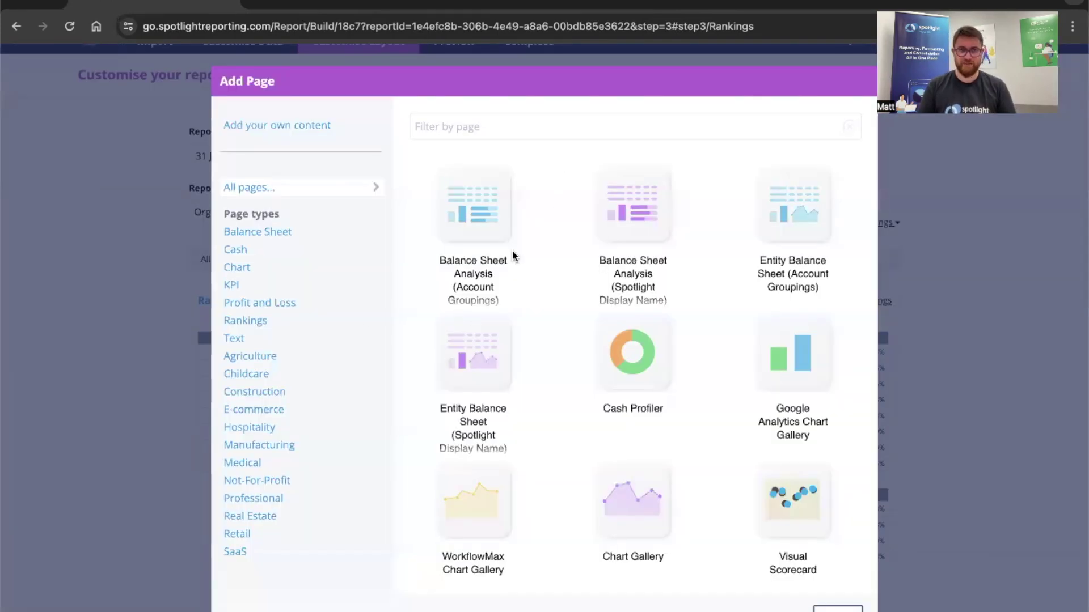
pyautogui.click(299, 327)
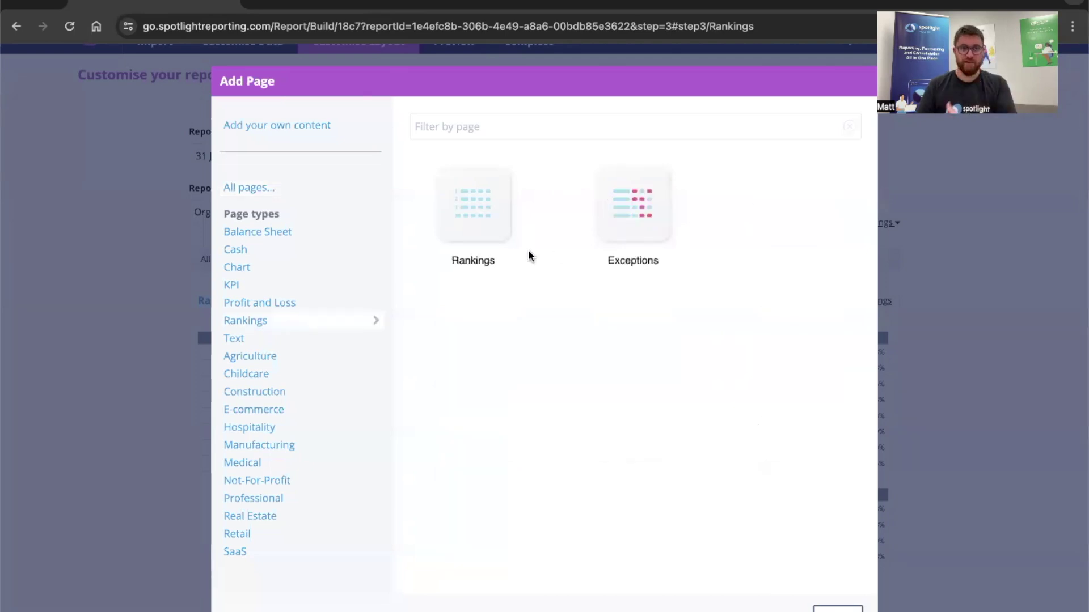
pyautogui.click(494, 240)
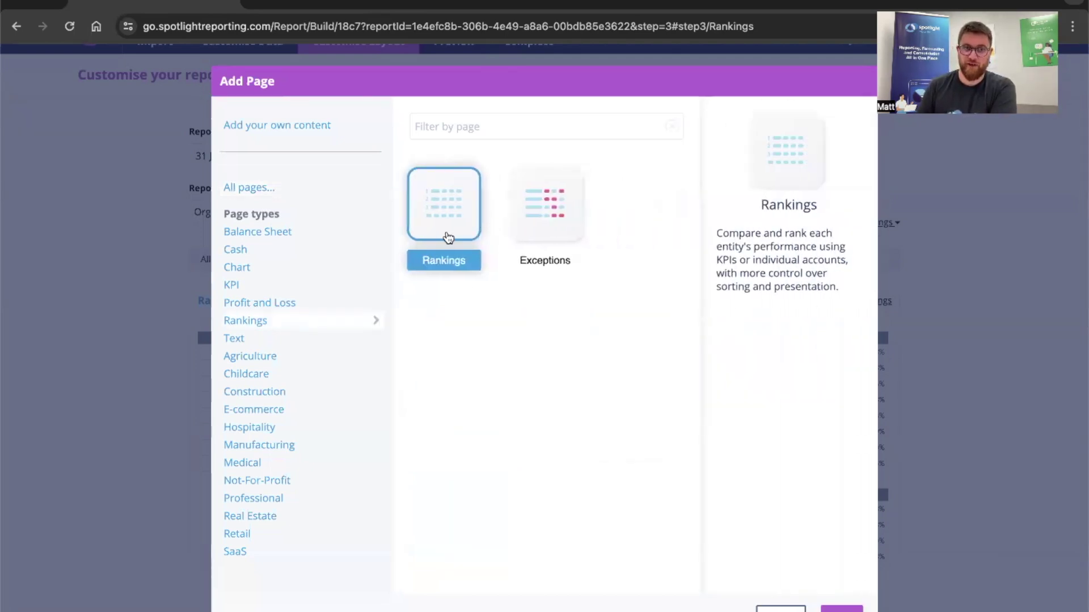
pyautogui.click(841, 609)
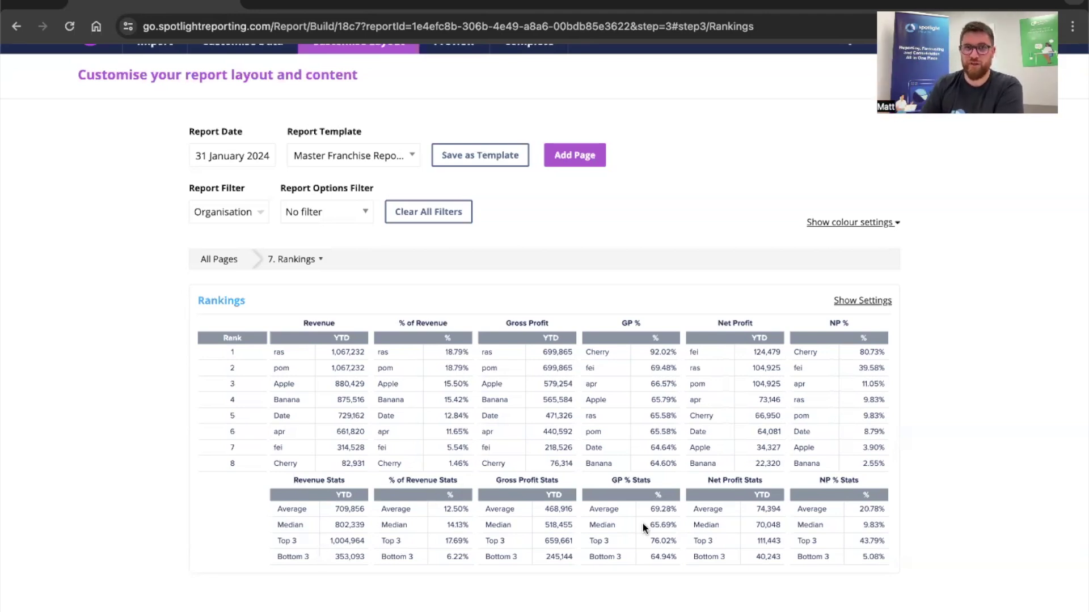
# Step: Switch the Fruit report from the Rankings page to the Exceptions page and view its branch comparison against budget and target
pyautogui.scroll(1, 642, 528)
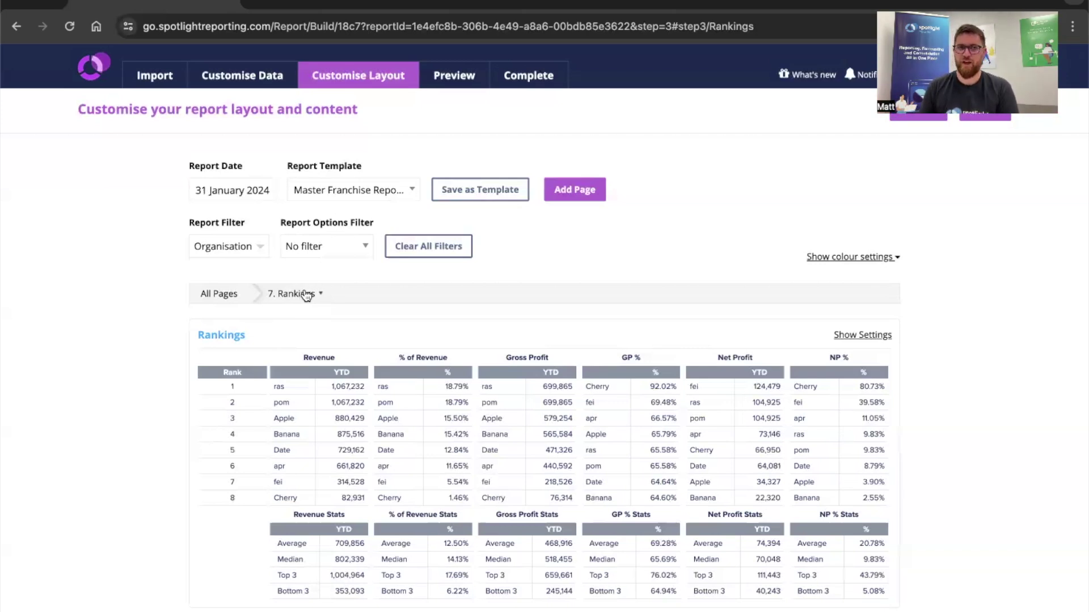
pyautogui.click(307, 295)
pyautogui.click(312, 451)
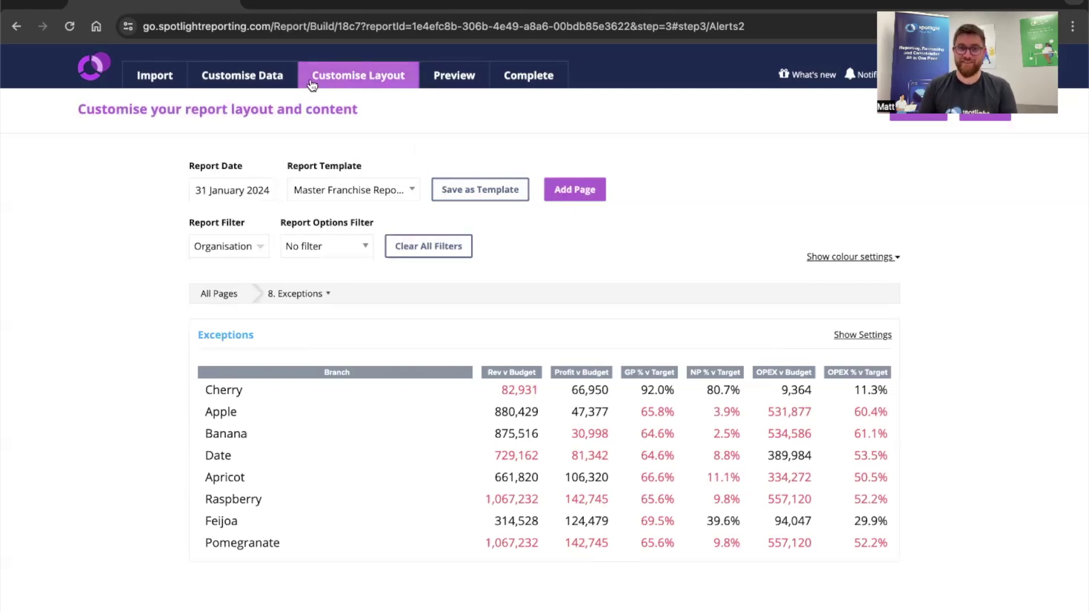
# Step: Return to the Spotlight Multi list, expand Fruit to view its branches, and collapse it again
pyautogui.click(86, 73)
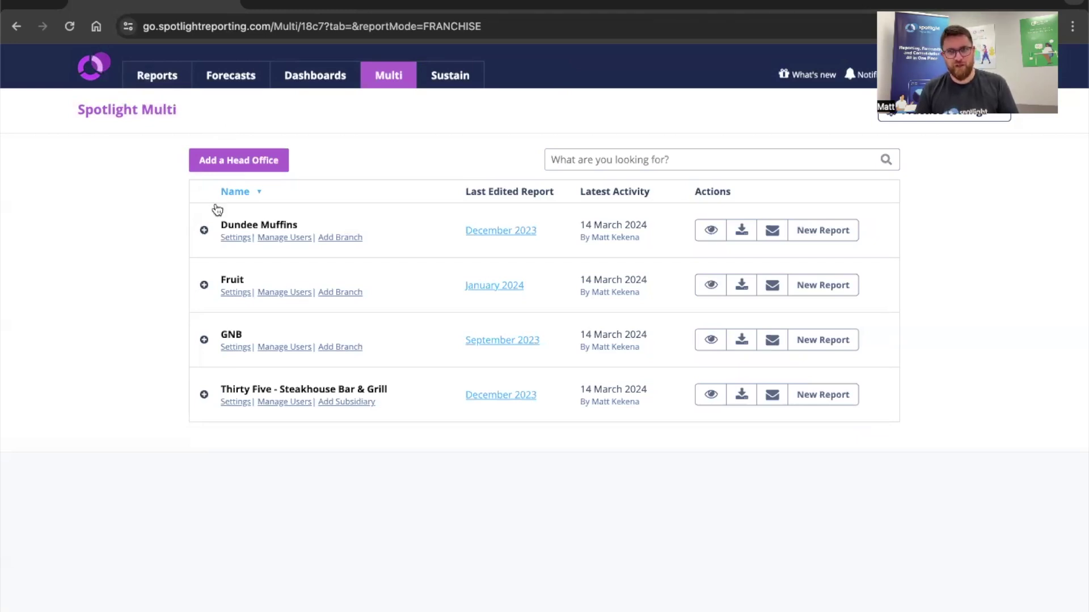
pyautogui.click(204, 285)
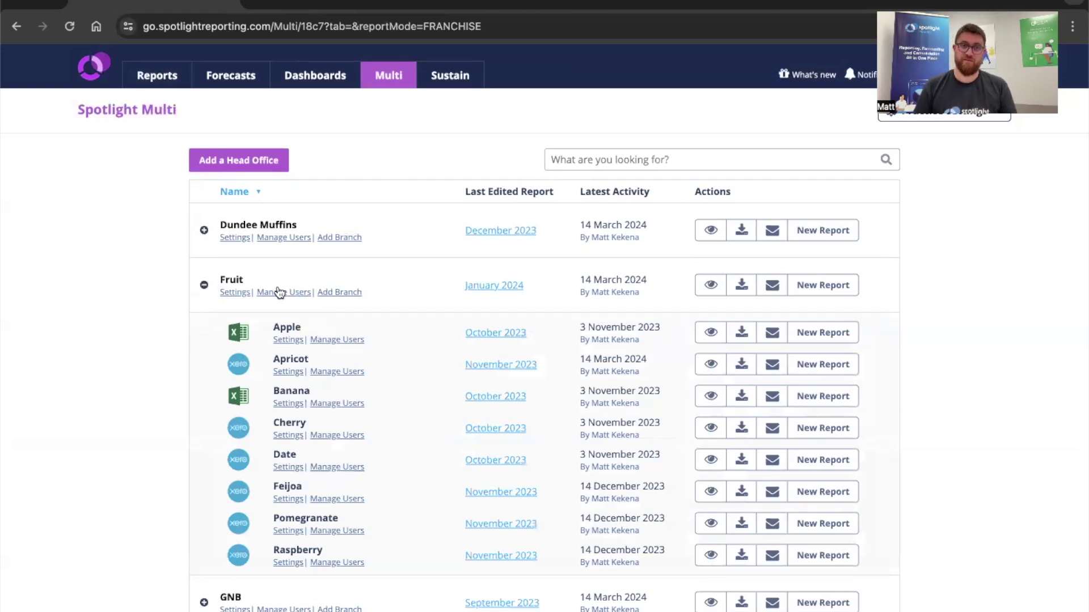
pyautogui.click(204, 286)
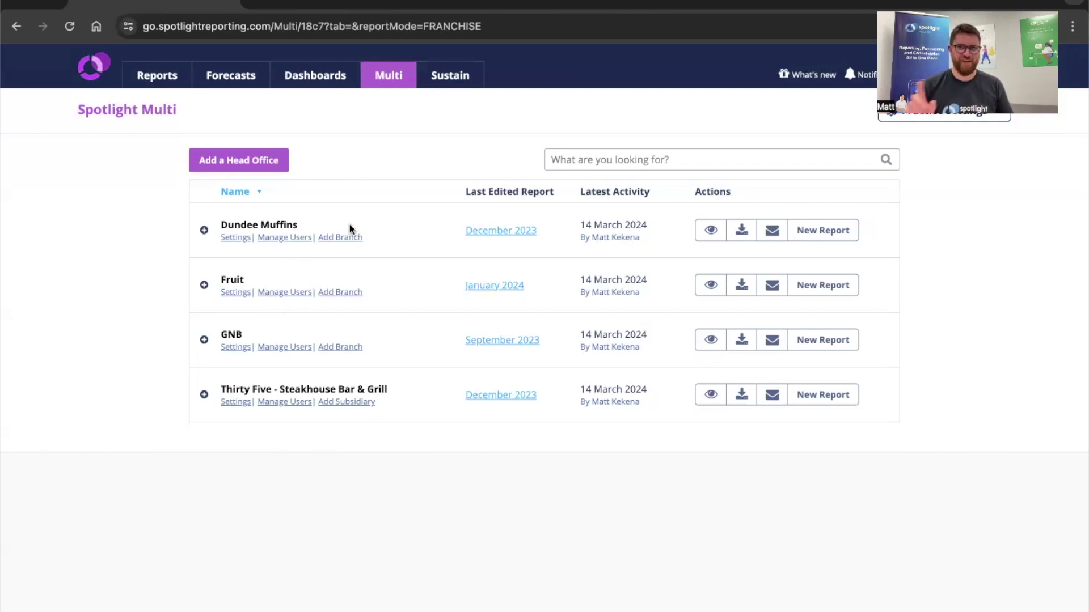
# Step: Switch to Spotlight Sustain, open the Clever Cookies February 2024 report, and view its Lite and Advanced template choices
pyautogui.click(442, 84)
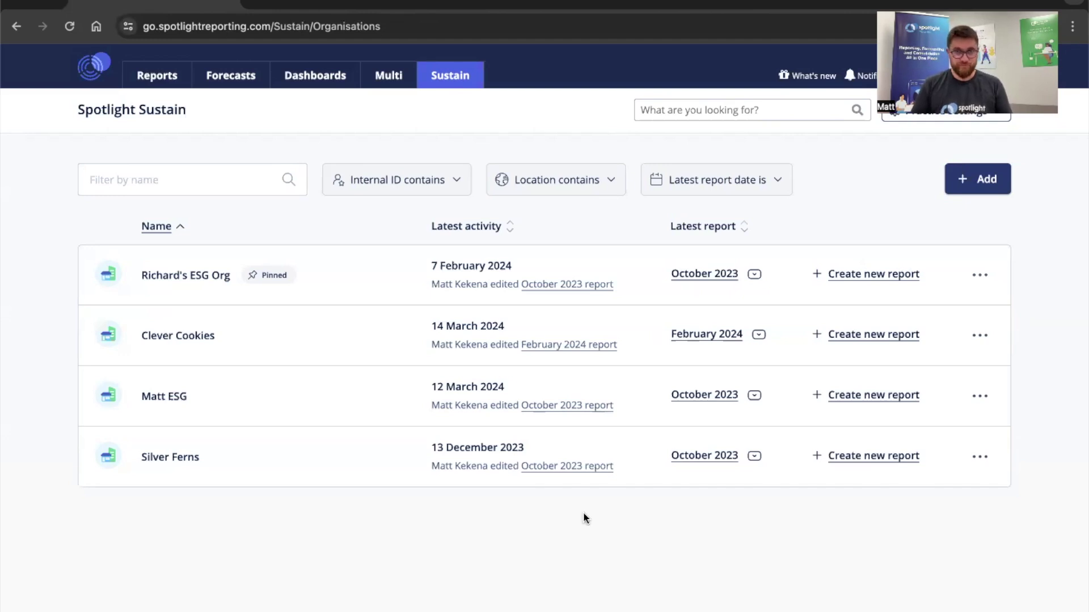
pyautogui.click(563, 346)
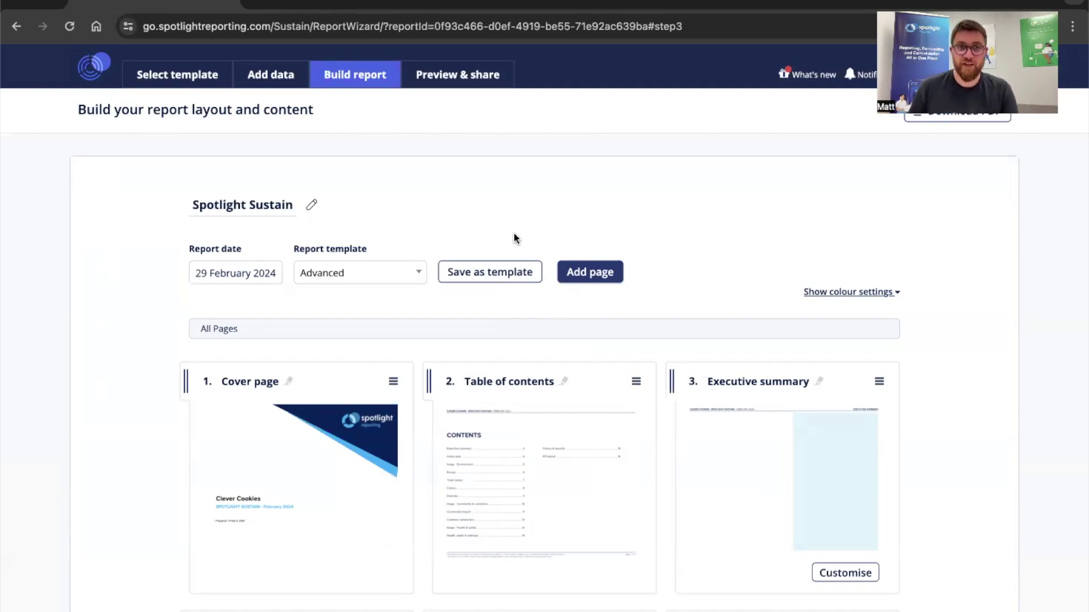
pyautogui.click(181, 79)
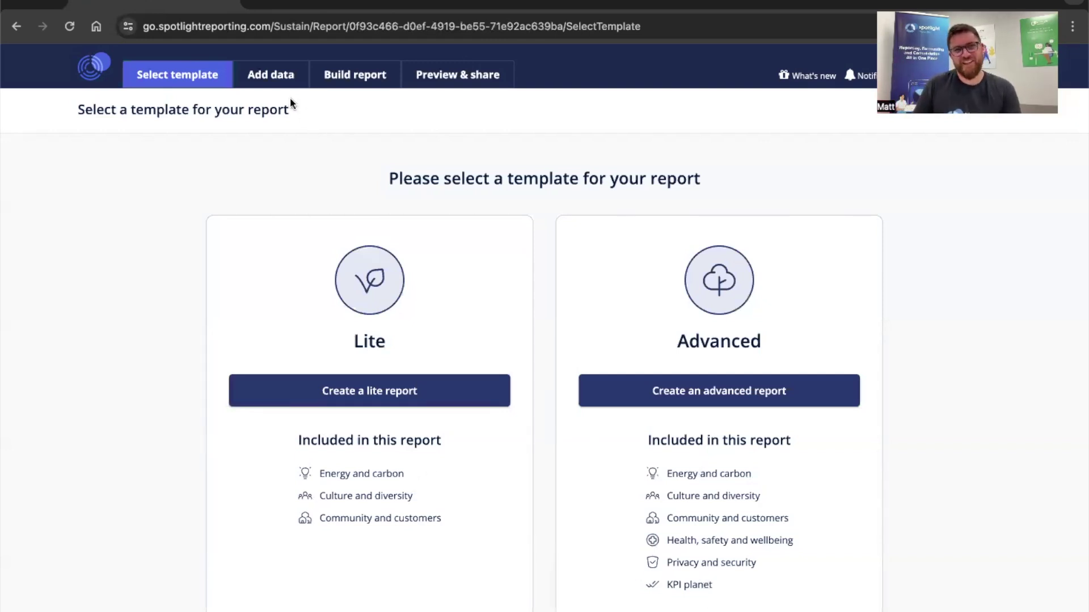
# Step: Open the Sustain report's data entry stage and look through the Environment metrics and their monthly targets
pyautogui.click(272, 79)
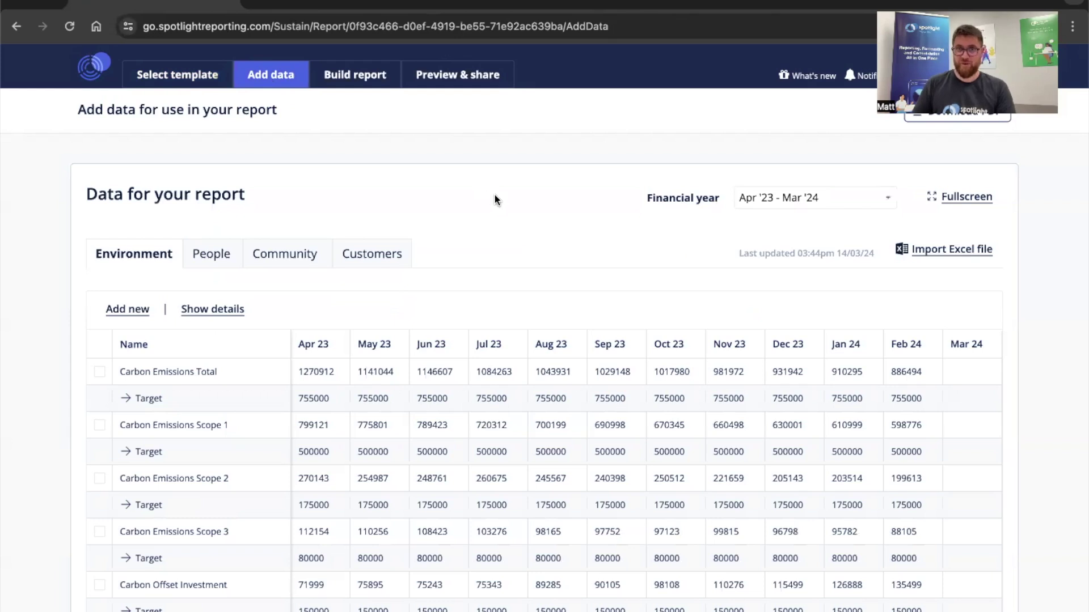
pyautogui.scroll(-2, 497, 199)
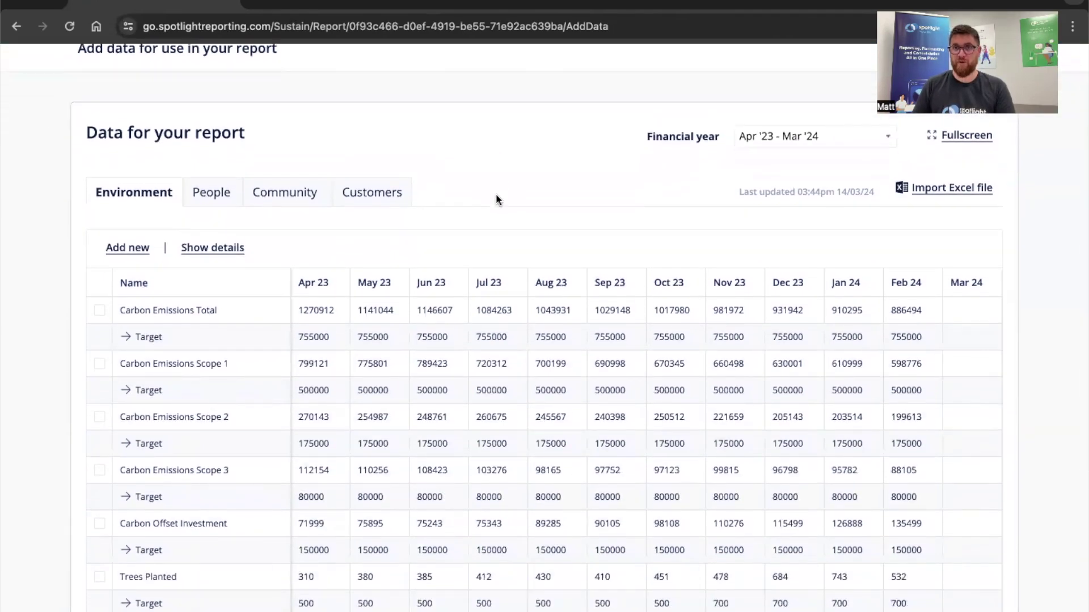
pyautogui.scroll(1, 497, 198)
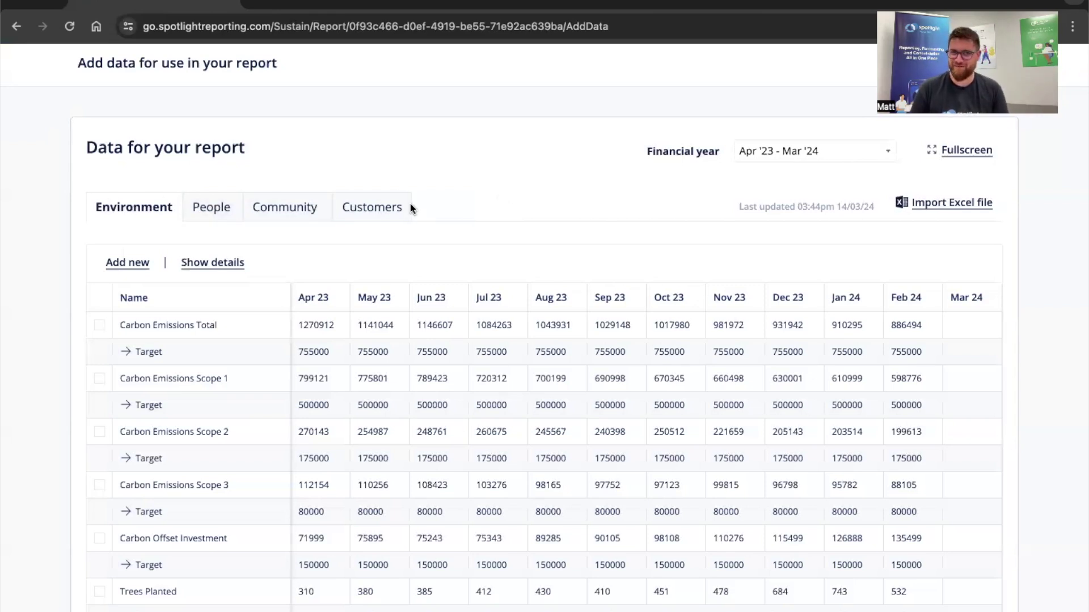
pyautogui.scroll(-5, 239, 301)
pyautogui.scroll(2, 239, 304)
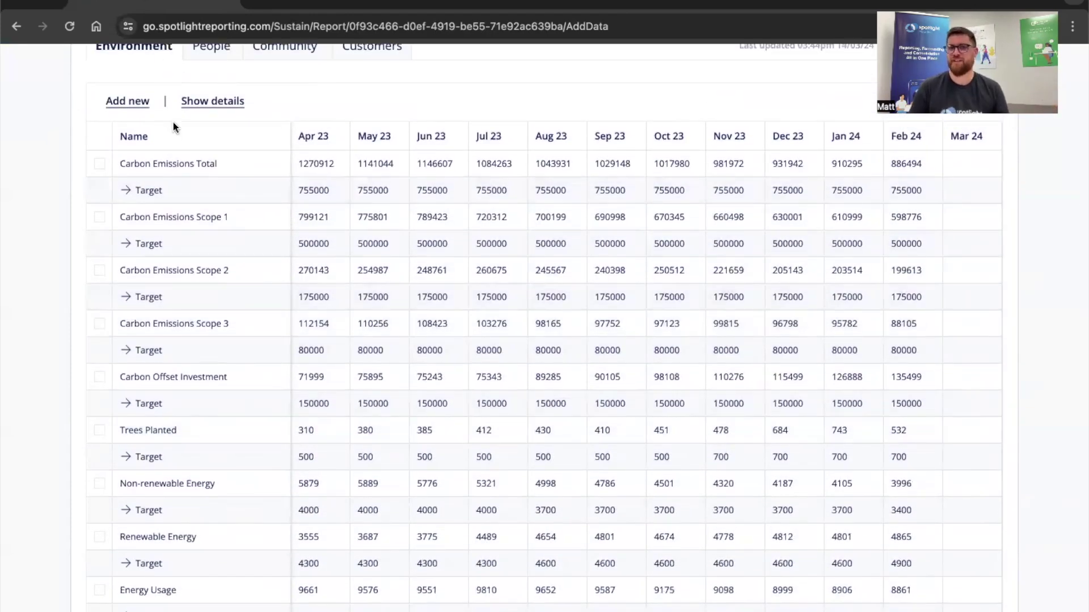
pyautogui.scroll(5, 185, 137)
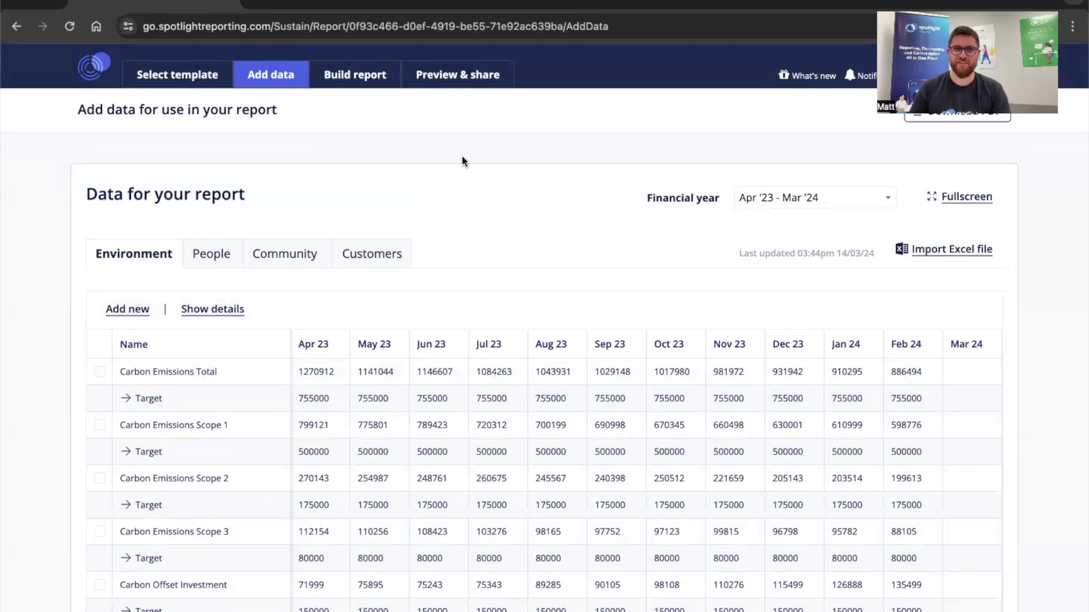
# Step: Go to the Sustain report's layout stage, open the Culture page, and look over its employee charts and commentary
pyautogui.click(376, 77)
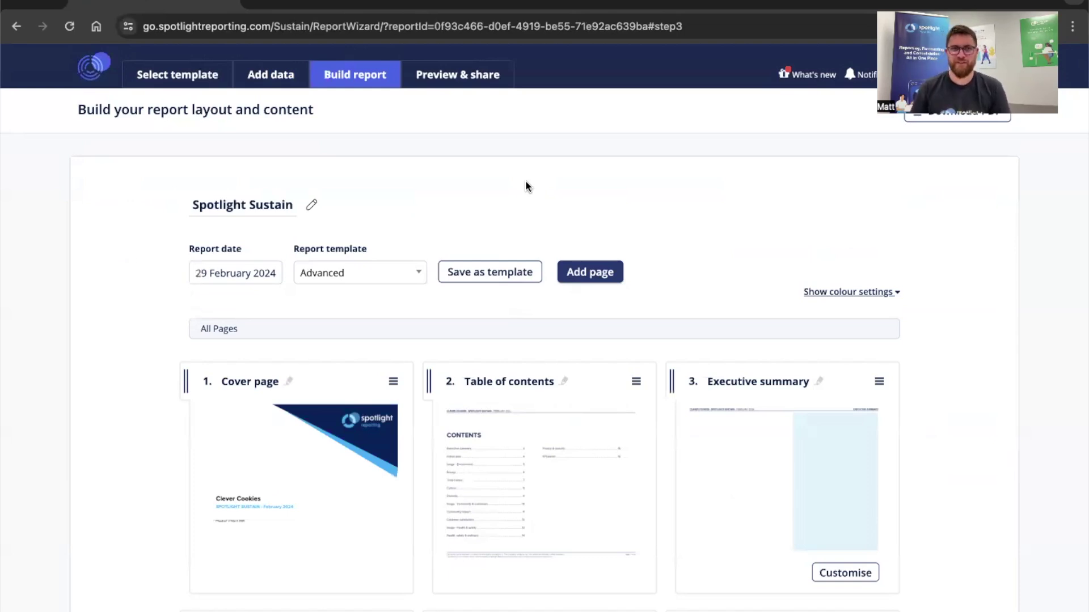
pyautogui.scroll(-5, 526, 188)
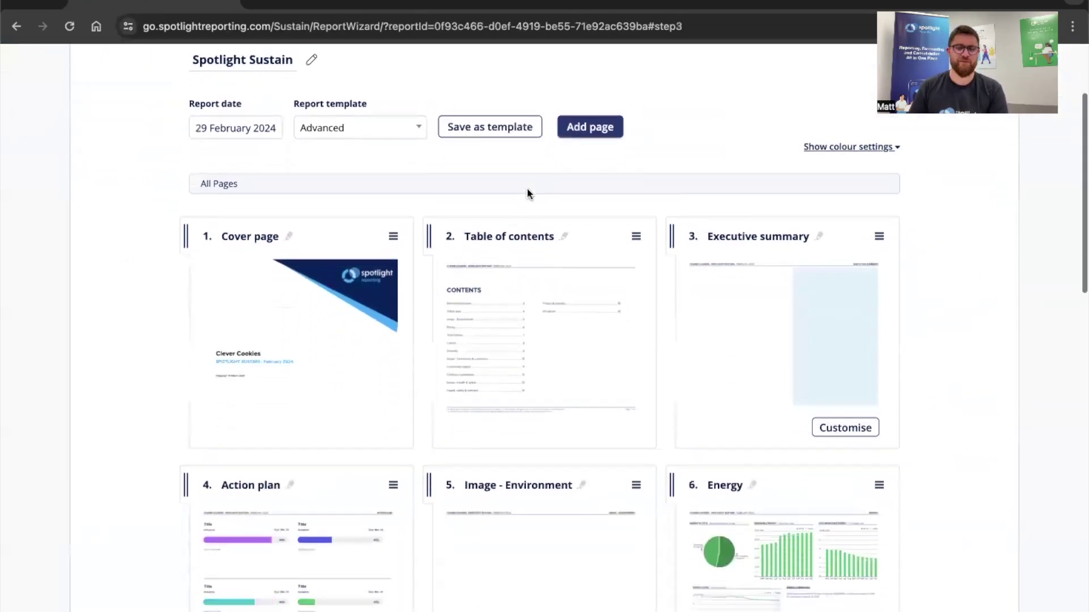
pyautogui.scroll(-4, 527, 189)
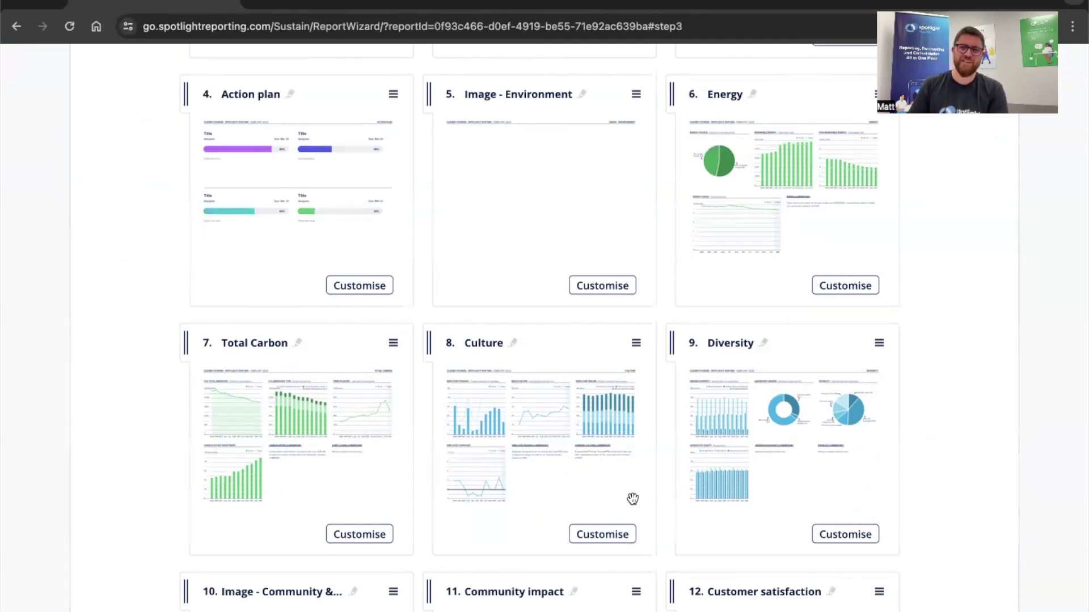
pyautogui.click(623, 536)
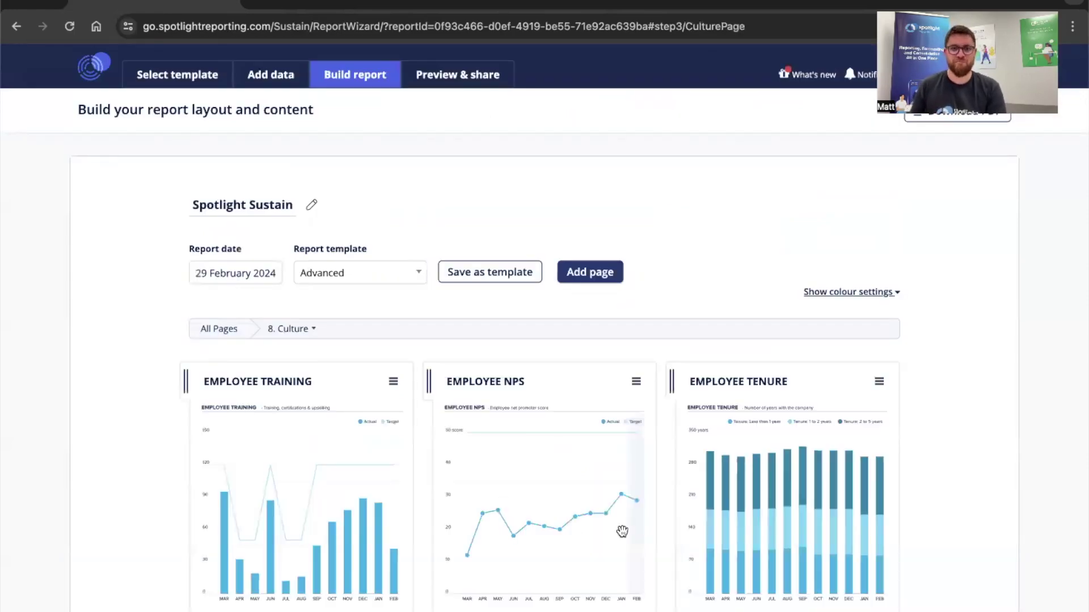
pyautogui.scroll(-6, 622, 531)
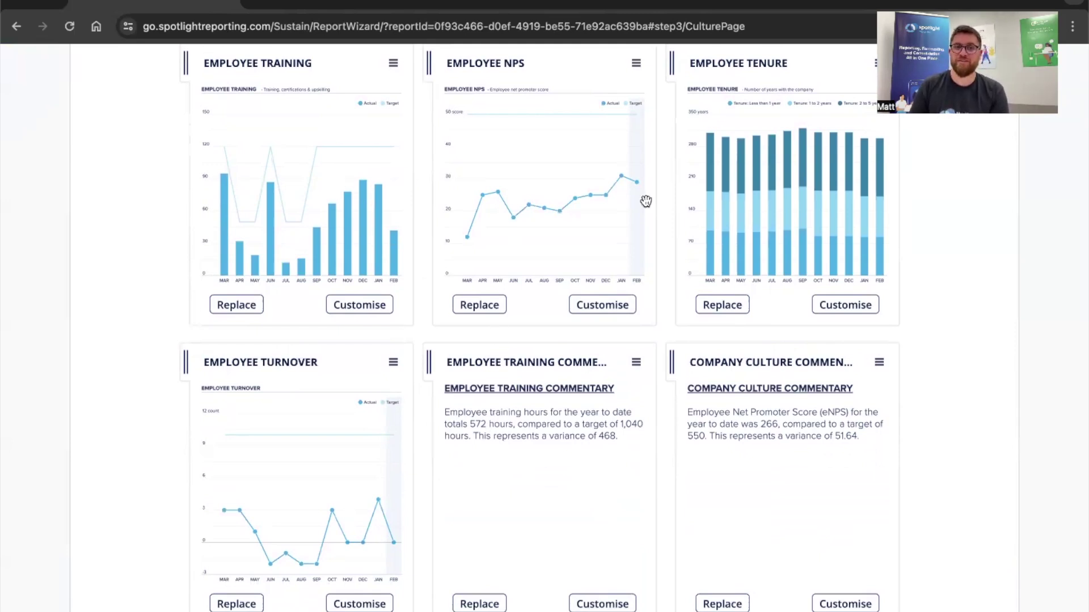
pyautogui.scroll(1, 886, 223)
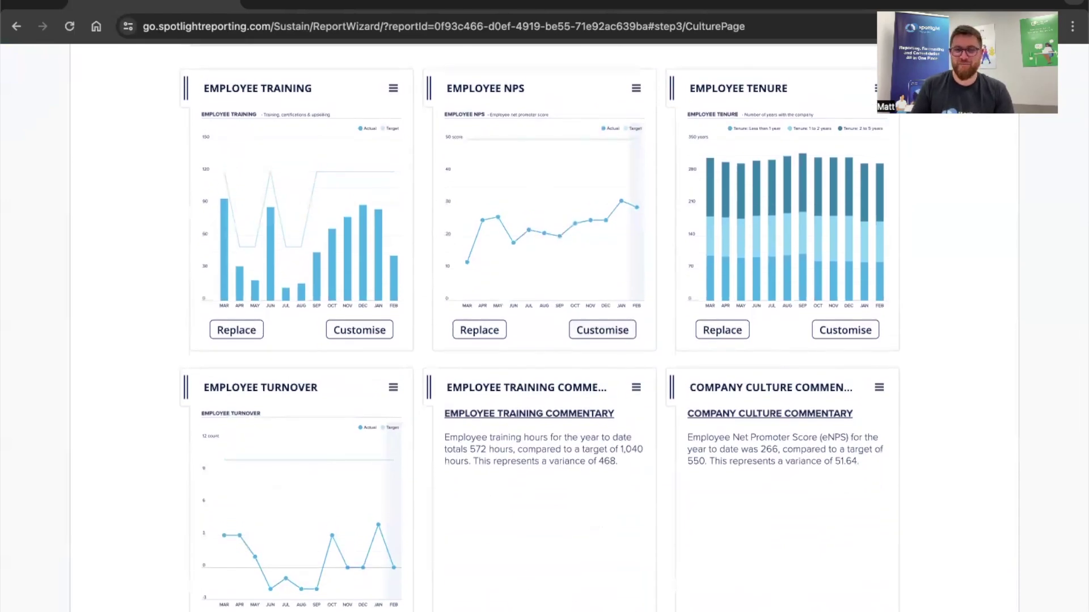
# Step: Open the Employee Training Commentary on the Culture page and view how its text uses data tags
pyautogui.click(539, 414)
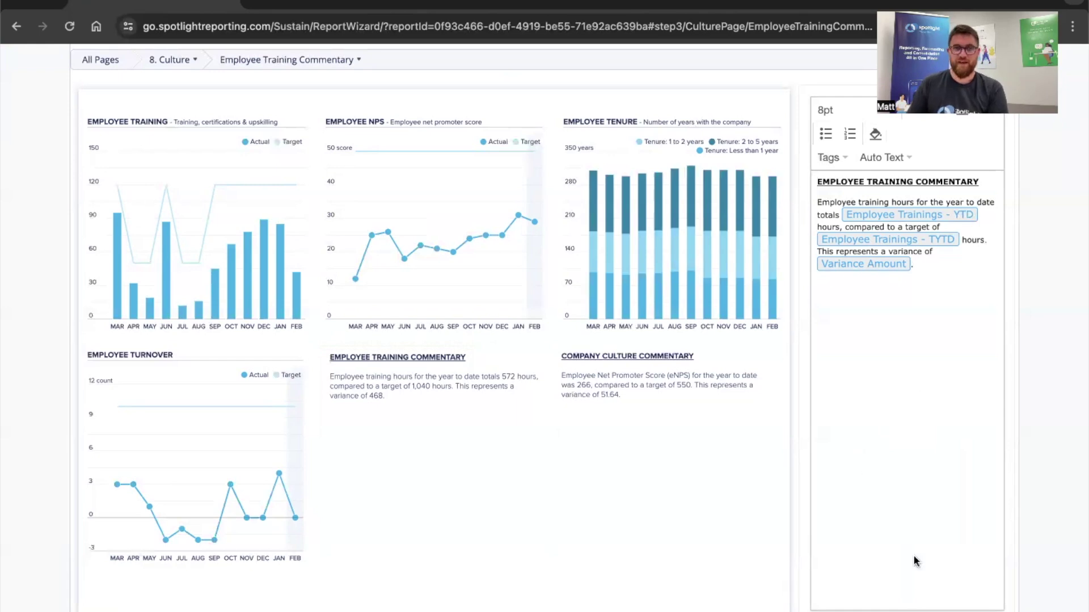
pyautogui.scroll(5, 676, 341)
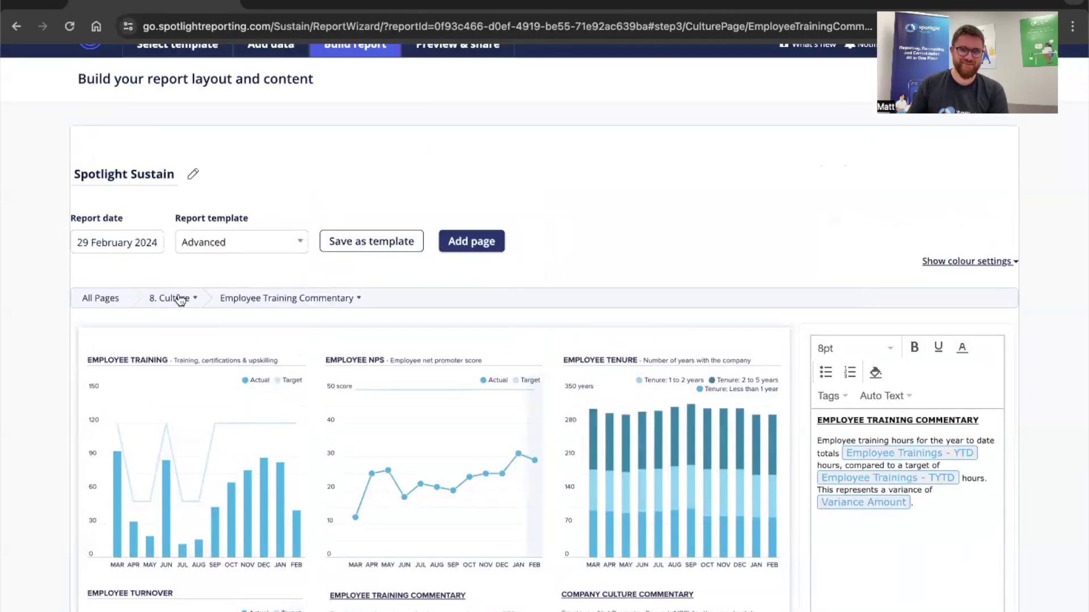
pyautogui.scroll(1, 255, 227)
# Step: Return to the overview of all Sustain report pages and look through the thumbnails down to KPI planet
pyautogui.click(366, 75)
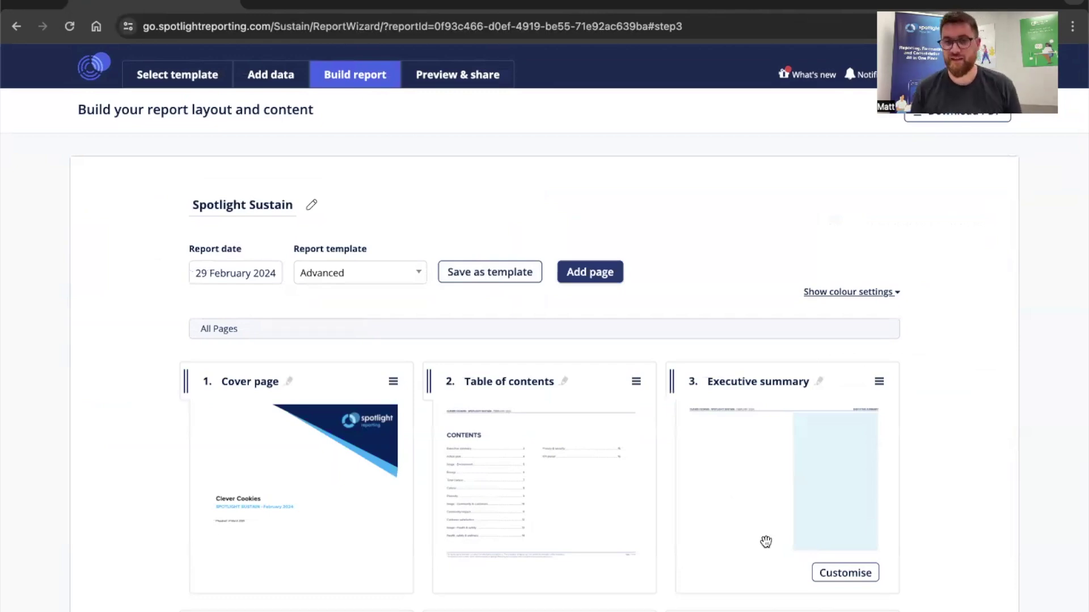
pyautogui.scroll(-9, 766, 541)
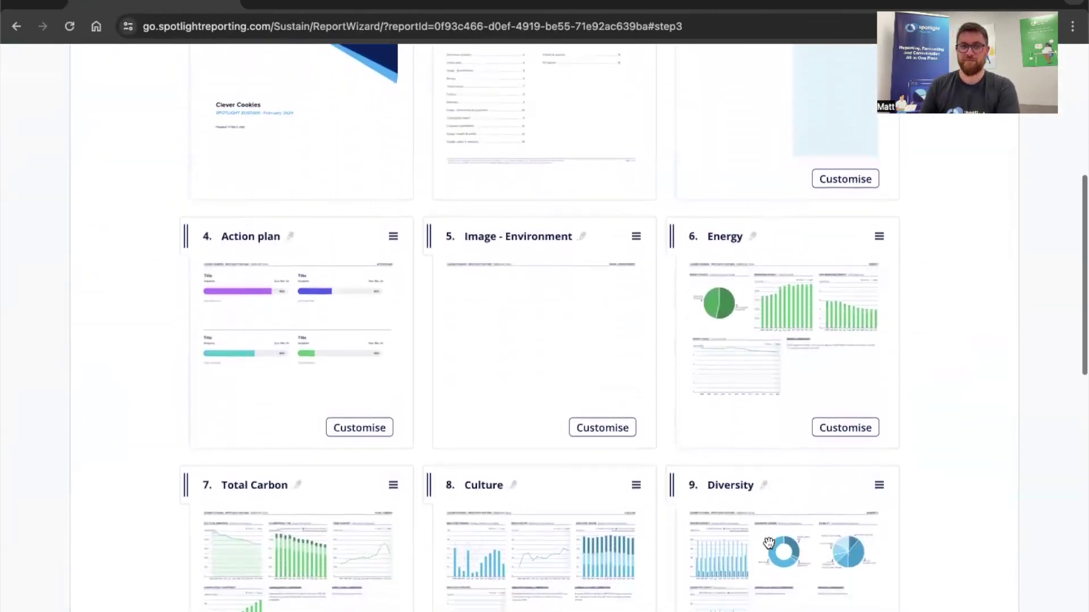
pyautogui.scroll(-1, 768, 543)
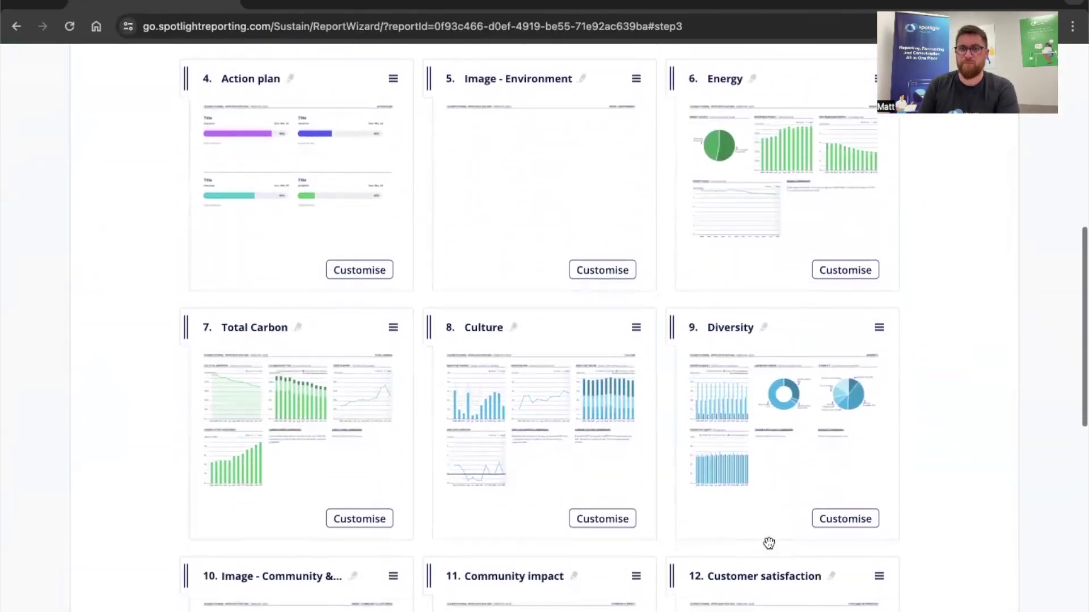
pyautogui.scroll(-10, 707, 535)
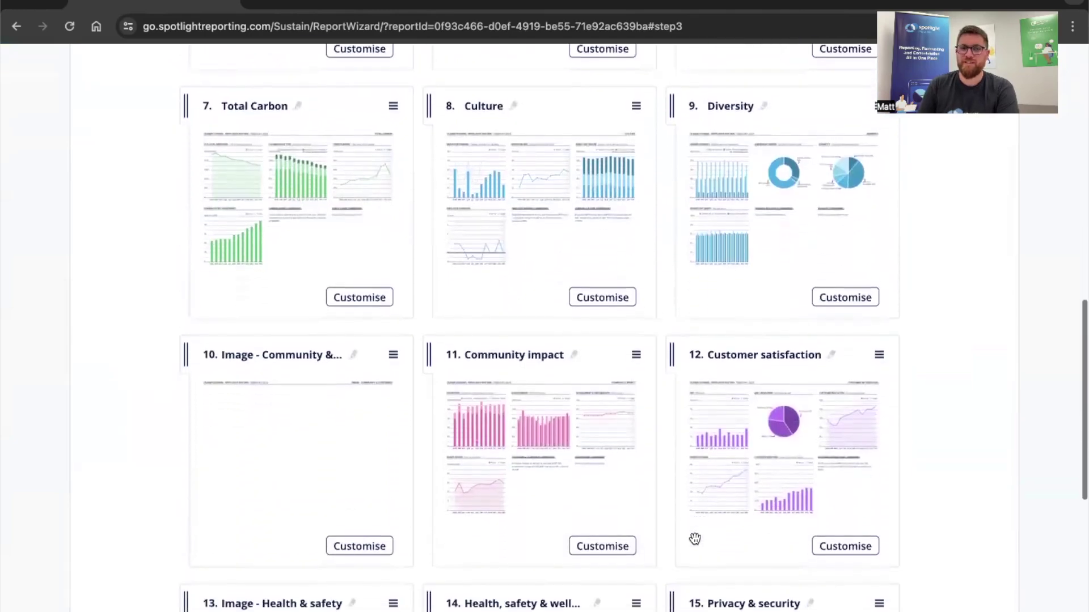
pyautogui.scroll(3, 703, 539)
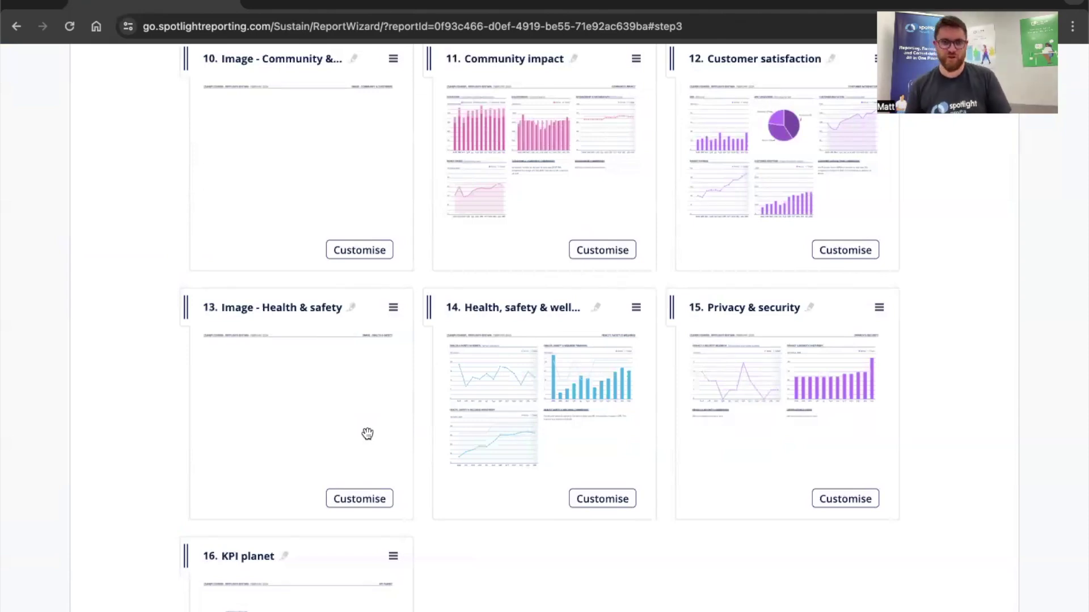
pyautogui.scroll(-3, 366, 435)
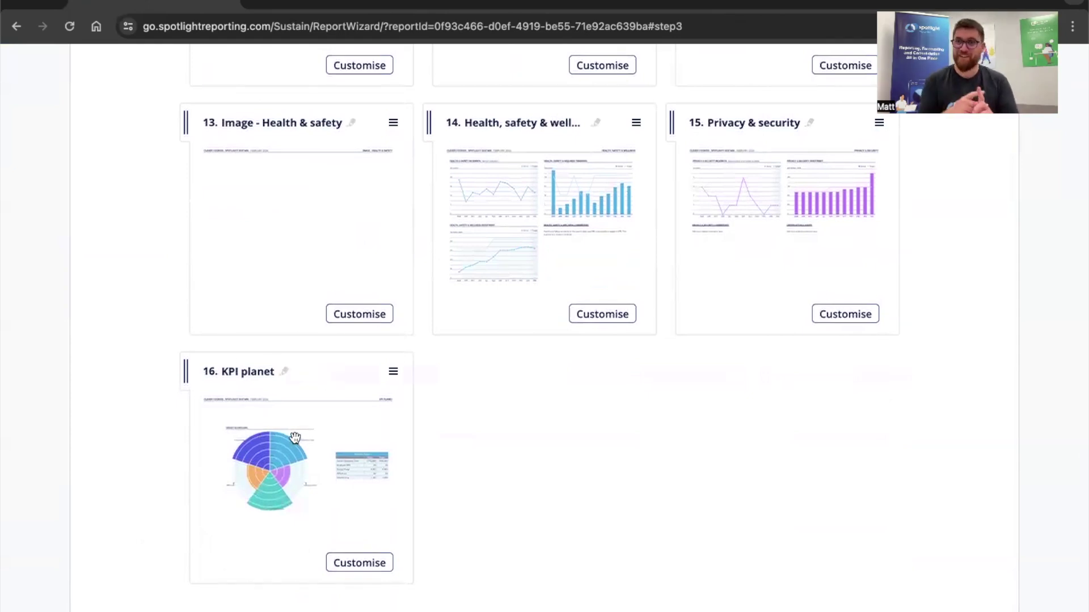
# Step: Open the KPI planet page and examine its target scorecard chart and the actual versus target table
pyautogui.click(377, 566)
pyautogui.scroll(-3, 618, 544)
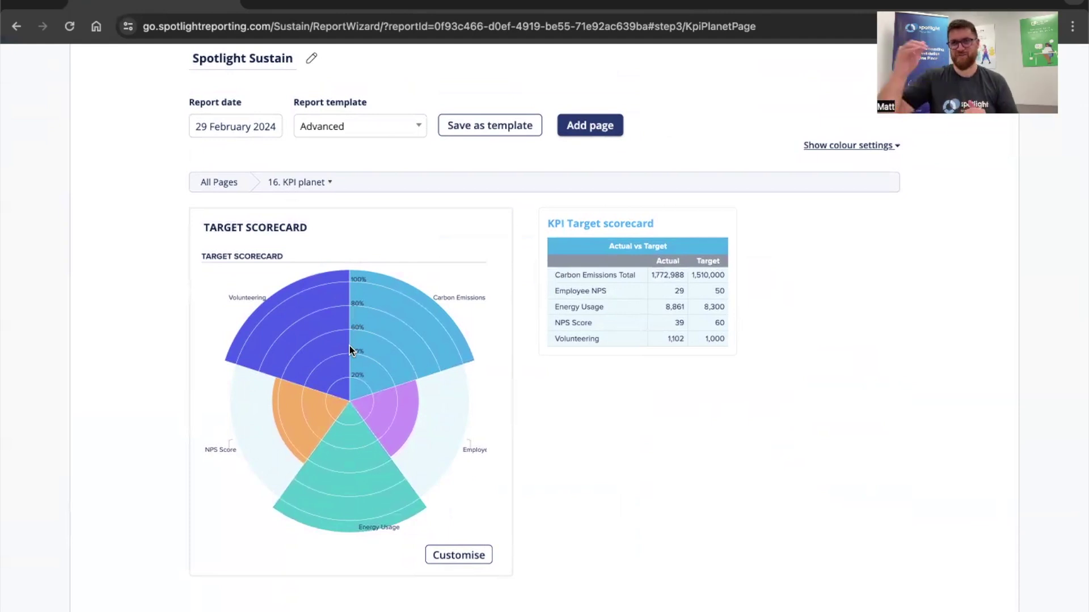
pyautogui.scroll(3, 343, 350)
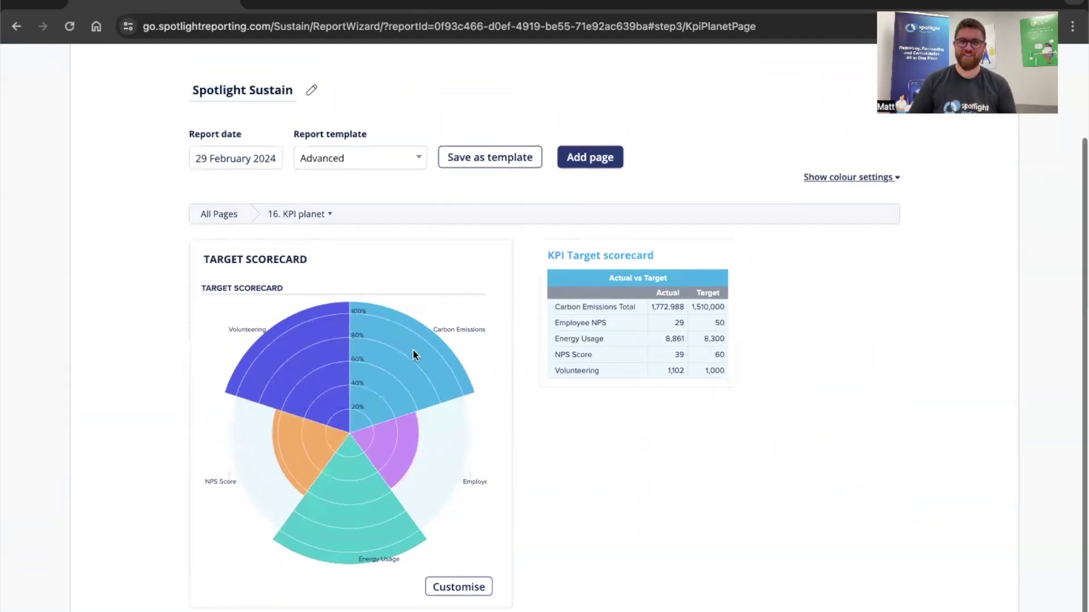
# Step: Leave the KPI planet page, preview the finished Clever Cookies Sustain report, and look through it to the energy charts
pyautogui.click(377, 80)
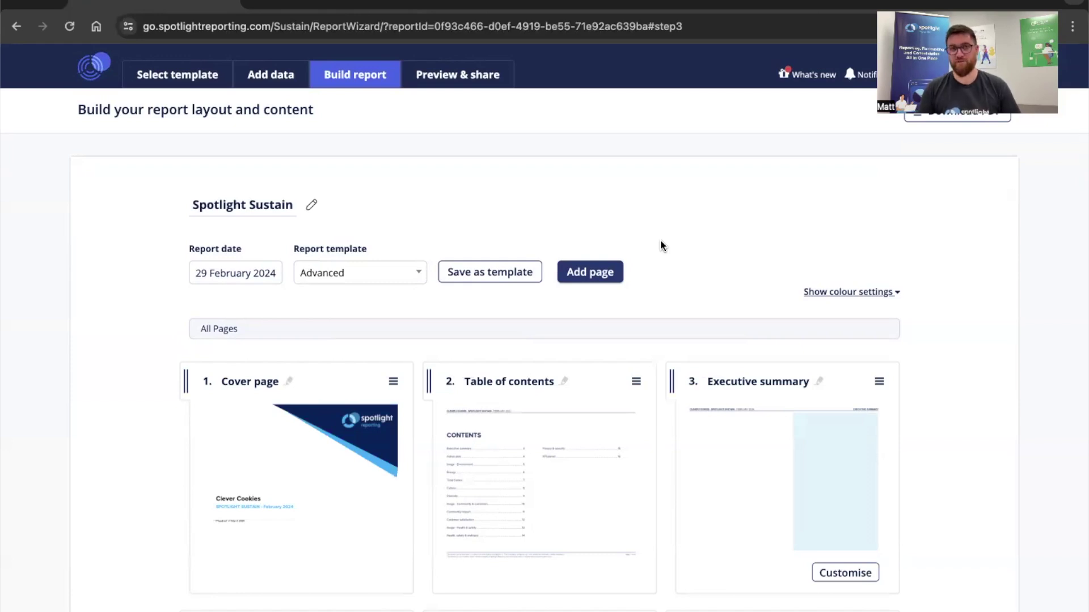
pyautogui.click(462, 76)
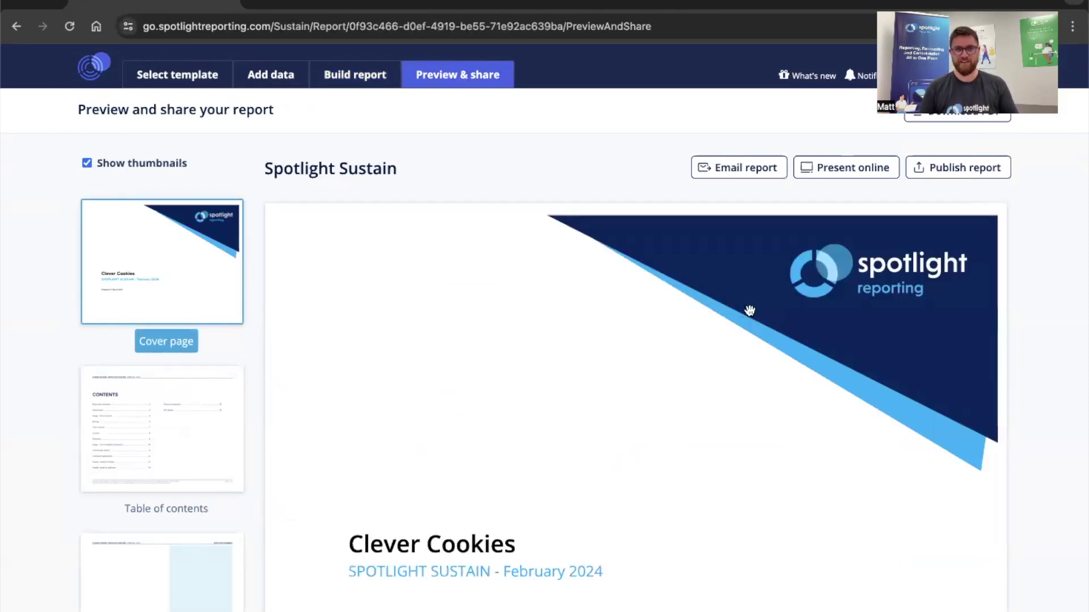
pyautogui.scroll(-5, 741, 330)
pyautogui.scroll(-10, 740, 330)
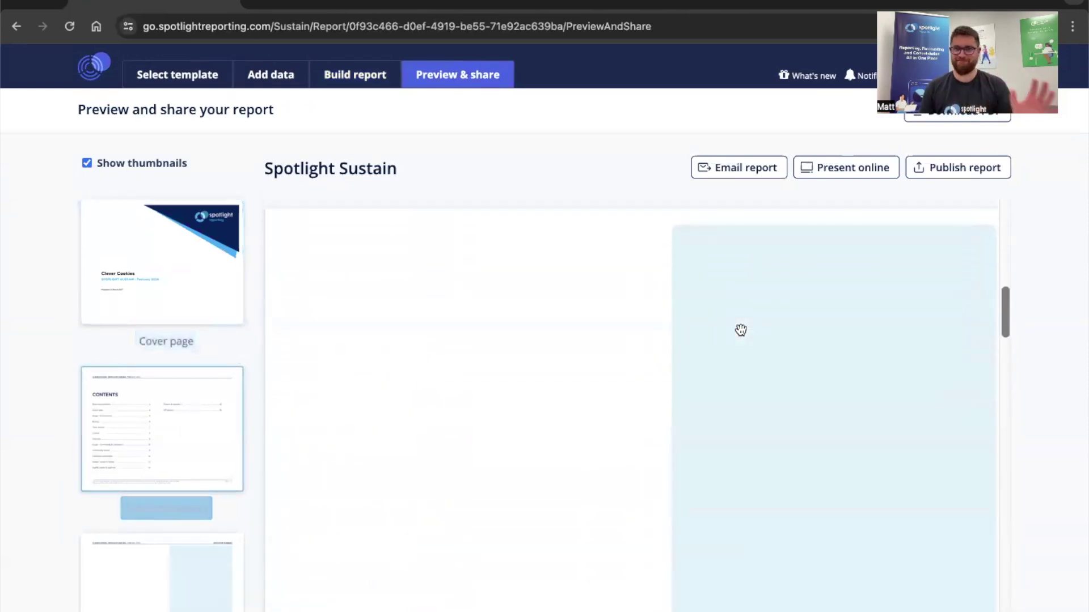
pyautogui.scroll(-10, 740, 330)
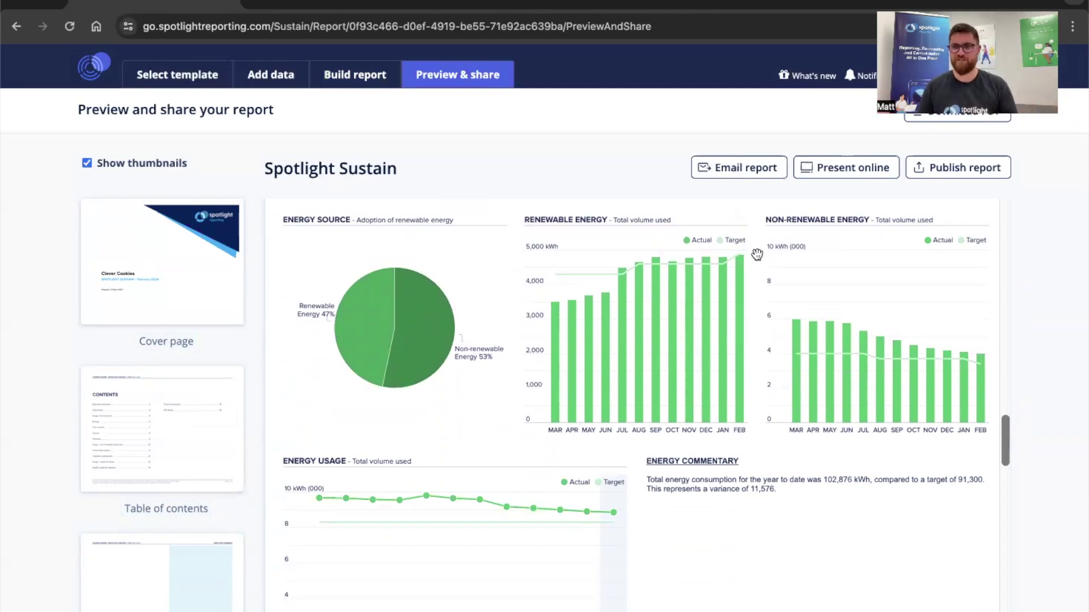
pyautogui.scroll(1, 757, 254)
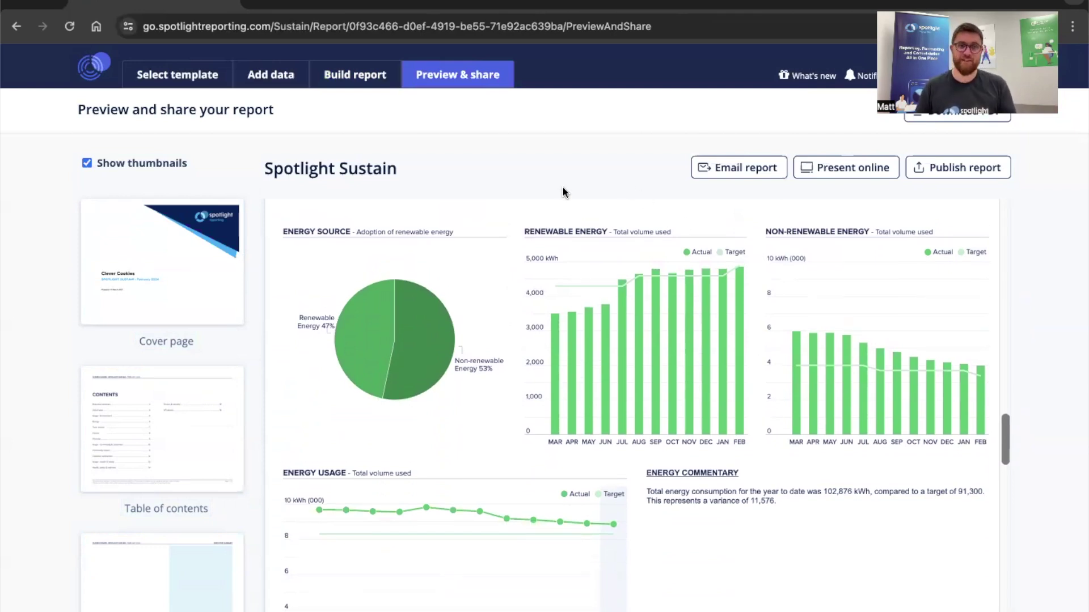
# Step: Return to the Spotlight Sustain organisation list, view the available help options, and close them
pyautogui.click(95, 67)
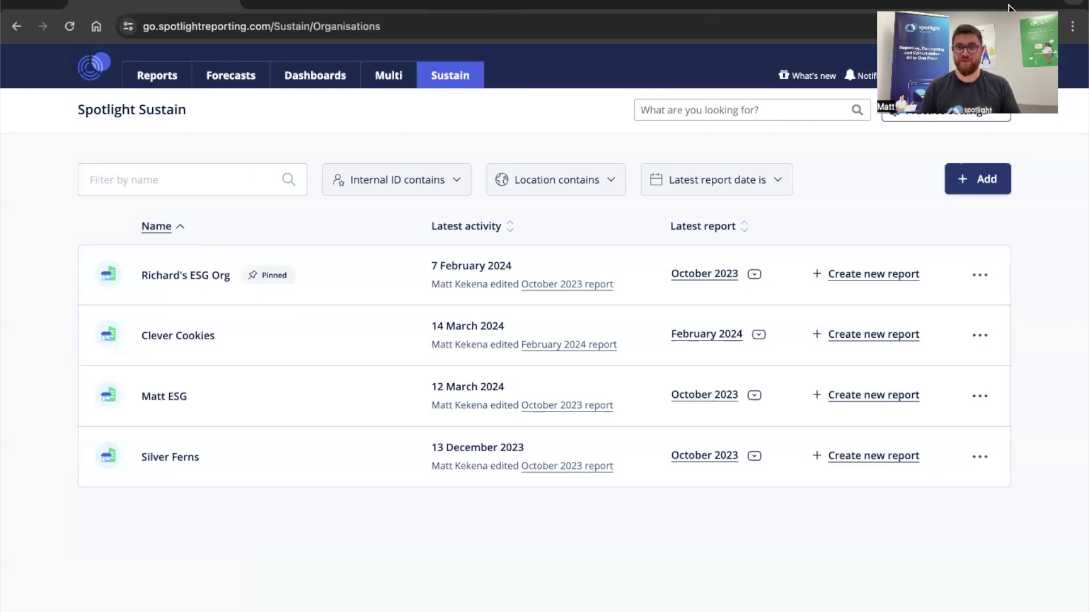
pyautogui.click(934, 76)
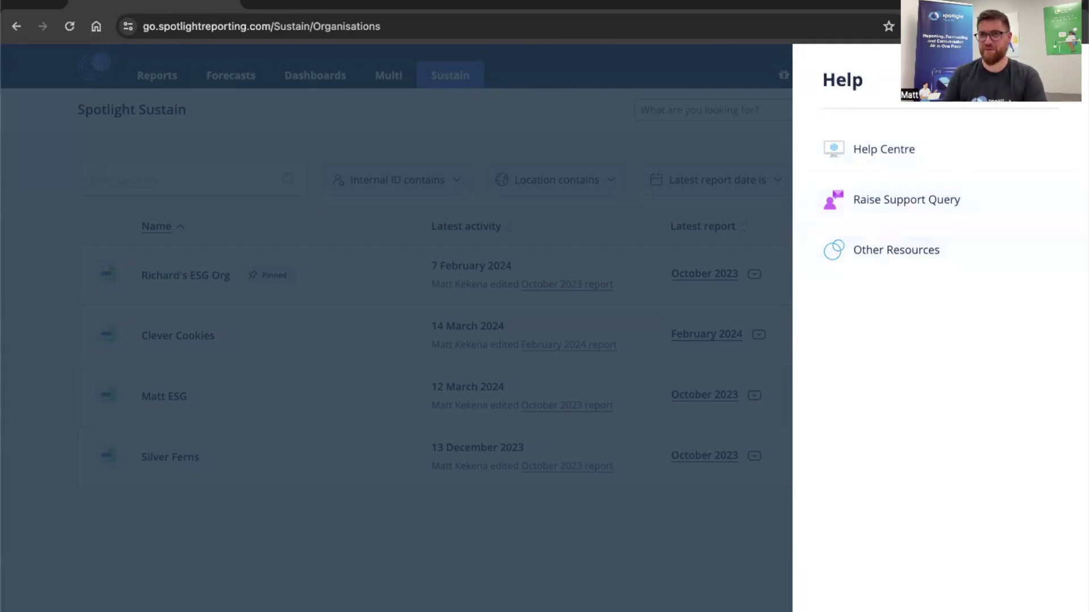
pyautogui.click(608, 105)
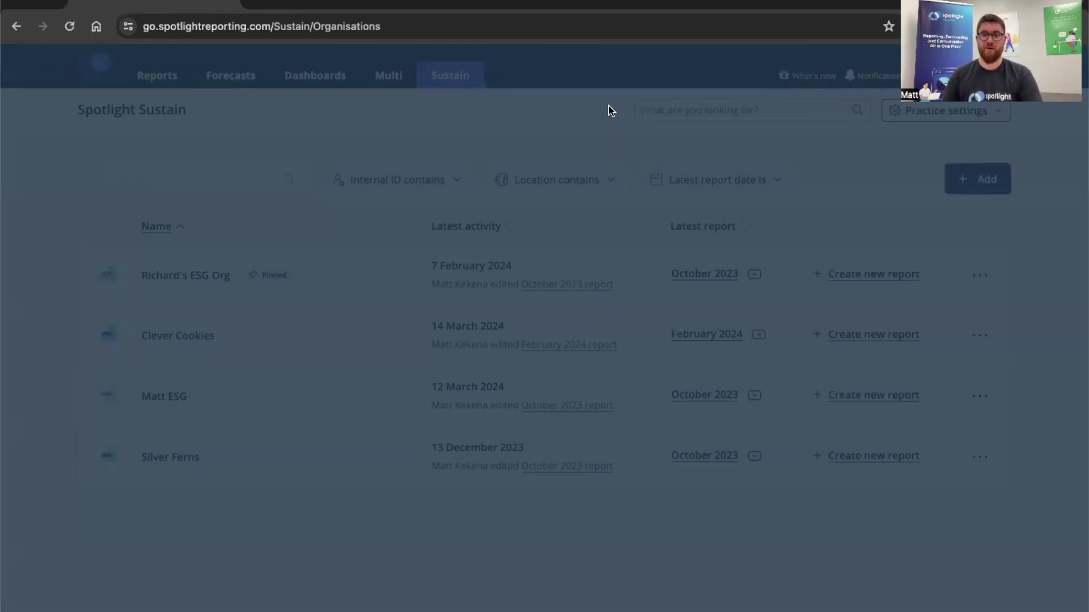